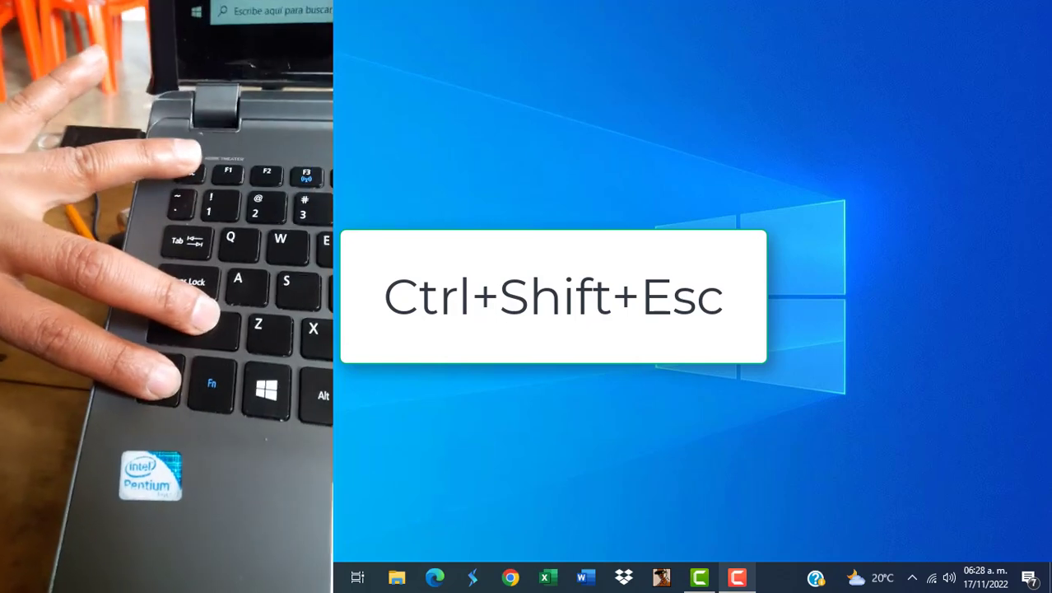
Step: Open Task Manager in a maximized window and examine the CPU, memory and Disk 0 performance graphs
{"action": "key", "text": "ctrl+shift+Escape"}
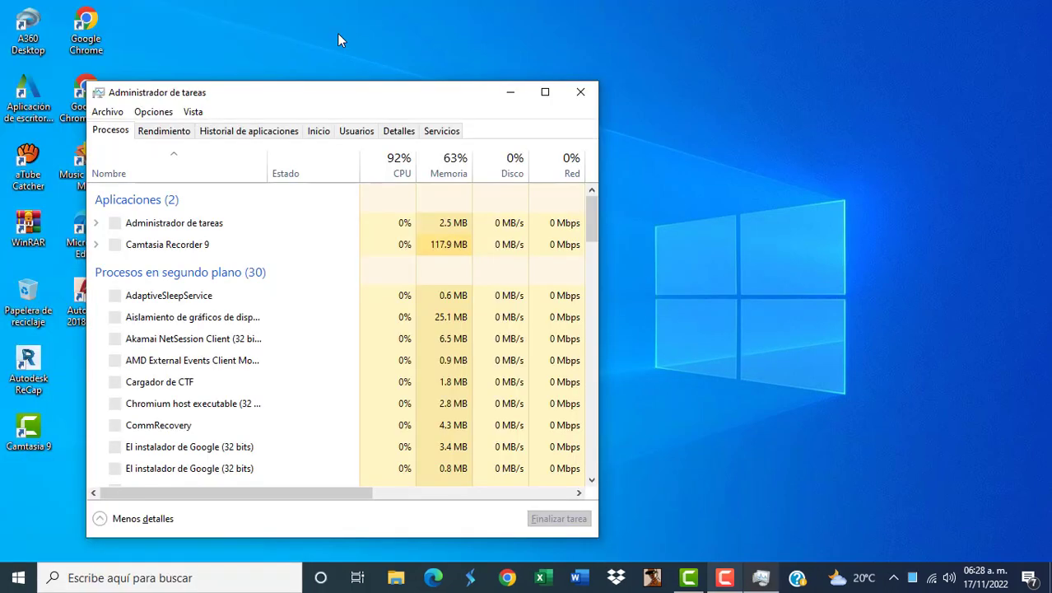
{"action": "double_click", "coordinate": [348, 89]}
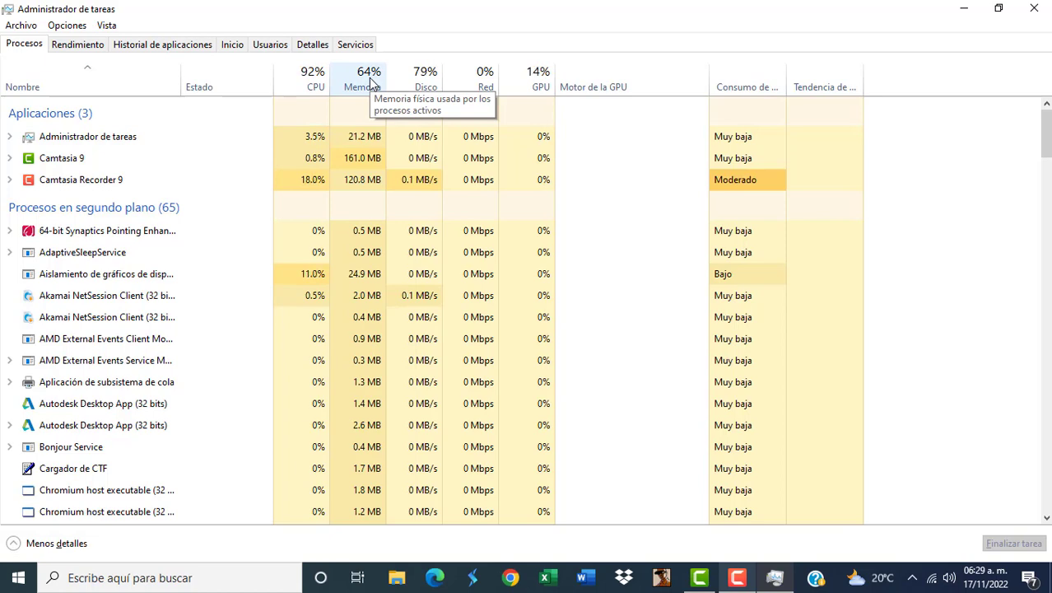
{"action": "left_click", "coordinate": [89, 48]}
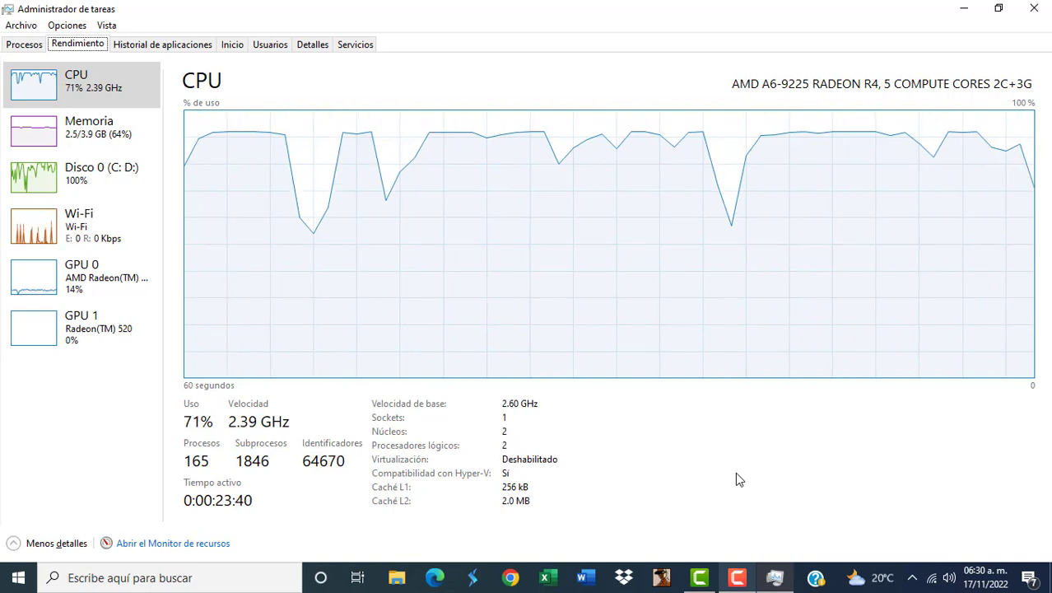
{"action": "left_click", "coordinate": [96, 137]}
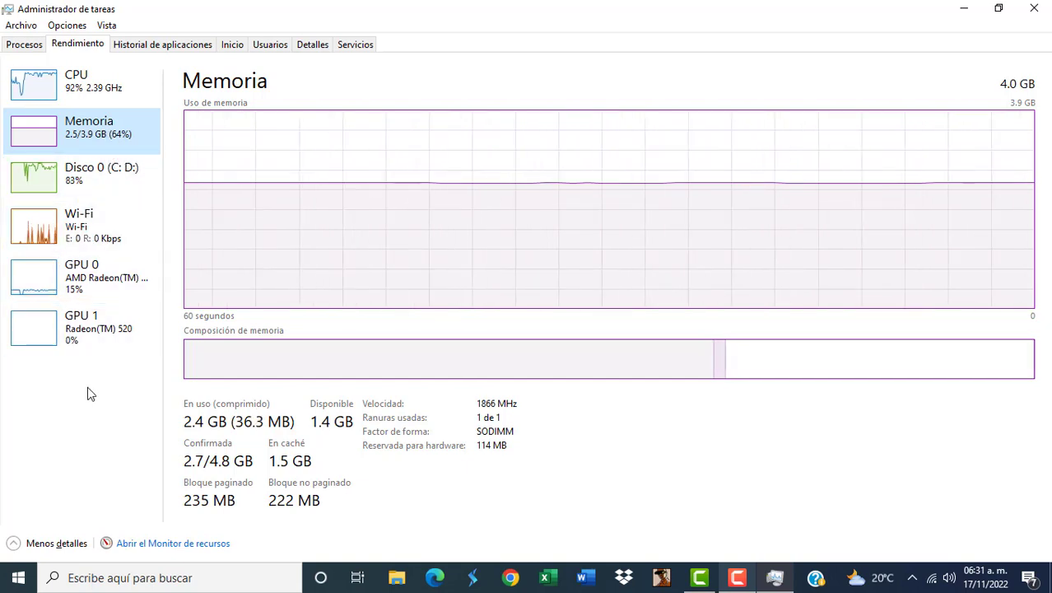
{"action": "left_click", "coordinate": [123, 200]}
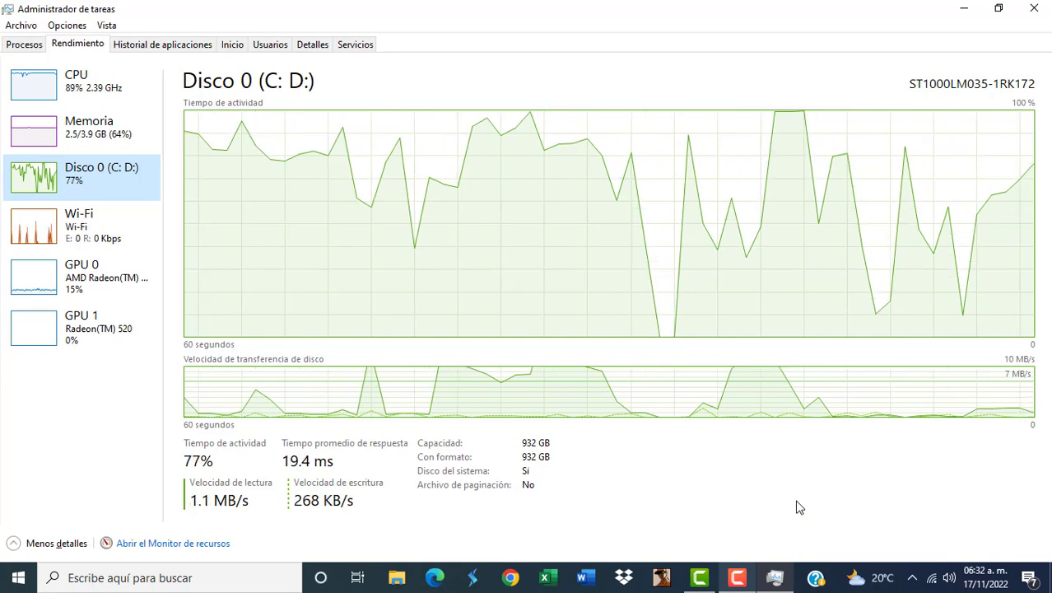
Step: Search Windows for "informacion del sistema", open the System Information app and review the processor and installed RAM in the system summary
{"action": "key", "text": "super+d"}
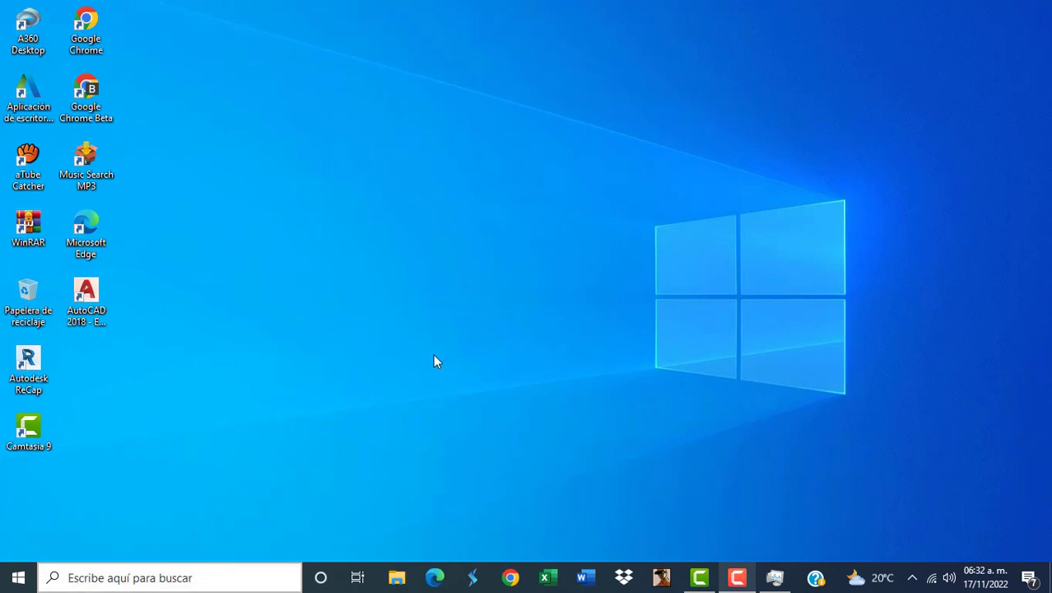
{"action": "left_click", "coordinate": [222, 585]}
{"action": "type", "text": "informacion del sistema"}
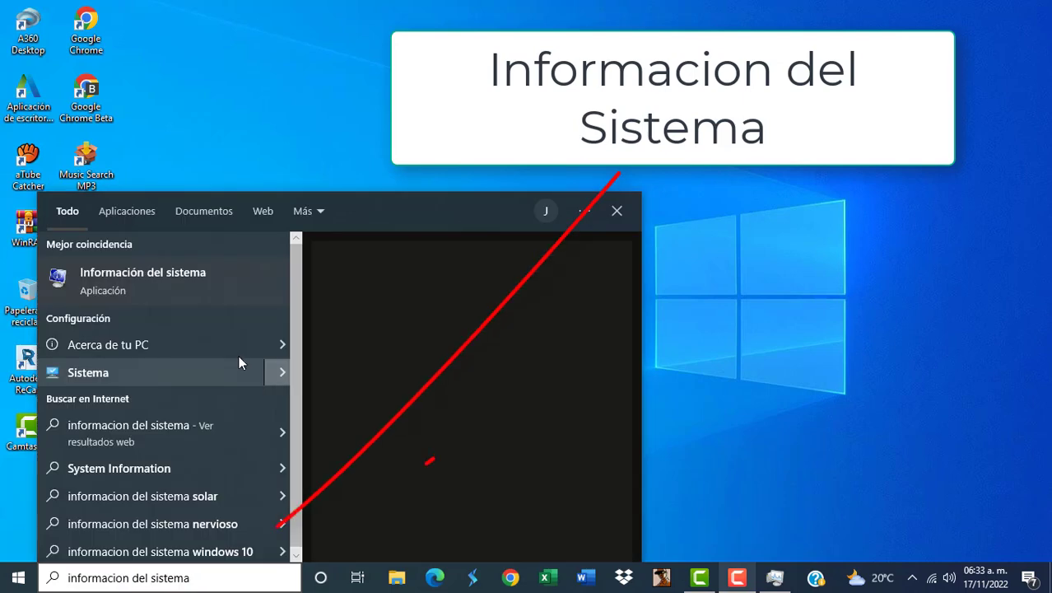
{"action": "left_click", "coordinate": [206, 290]}
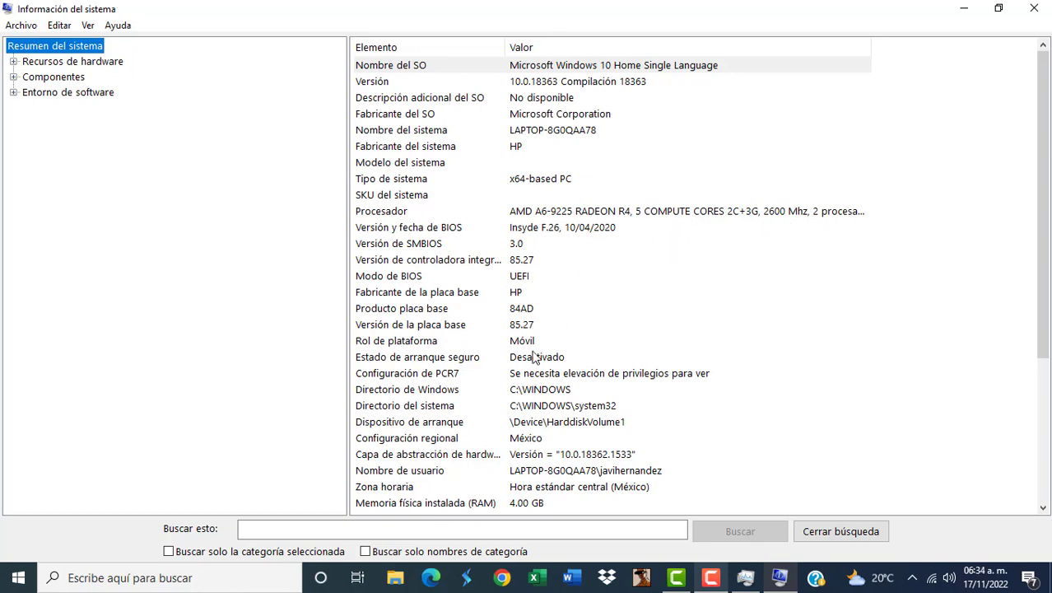
{"action": "scroll", "coordinate": [582, 365], "scroll_direction": "down", "scroll_amount": 2}
{"action": "scroll", "coordinate": [558, 412], "scroll_direction": "down", "scroll_amount": 1}
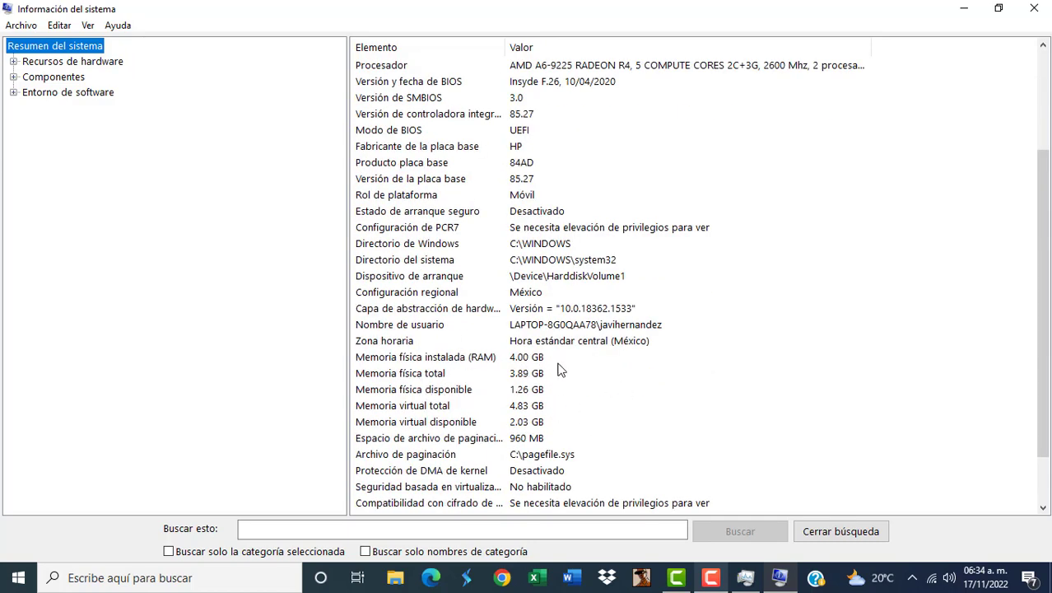
{"action": "scroll", "coordinate": [577, 381], "scroll_direction": "up", "scroll_amount": 3}
Step: Check the memory performance details in Task Manager against the memory entries in the System Information summary
{"action": "key", "text": "alt+Tab"}
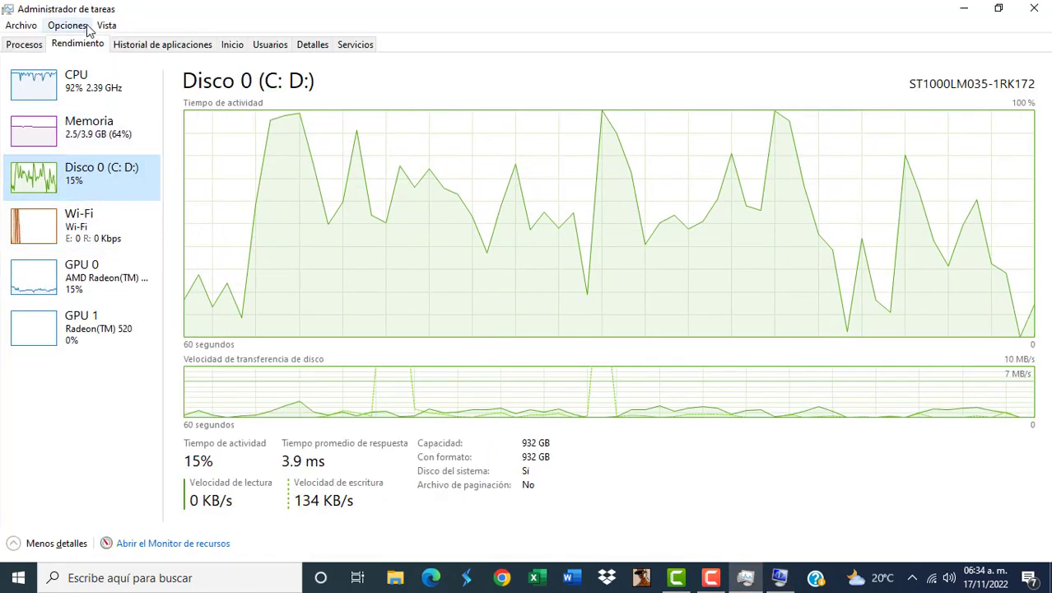
{"action": "left_click", "coordinate": [84, 128]}
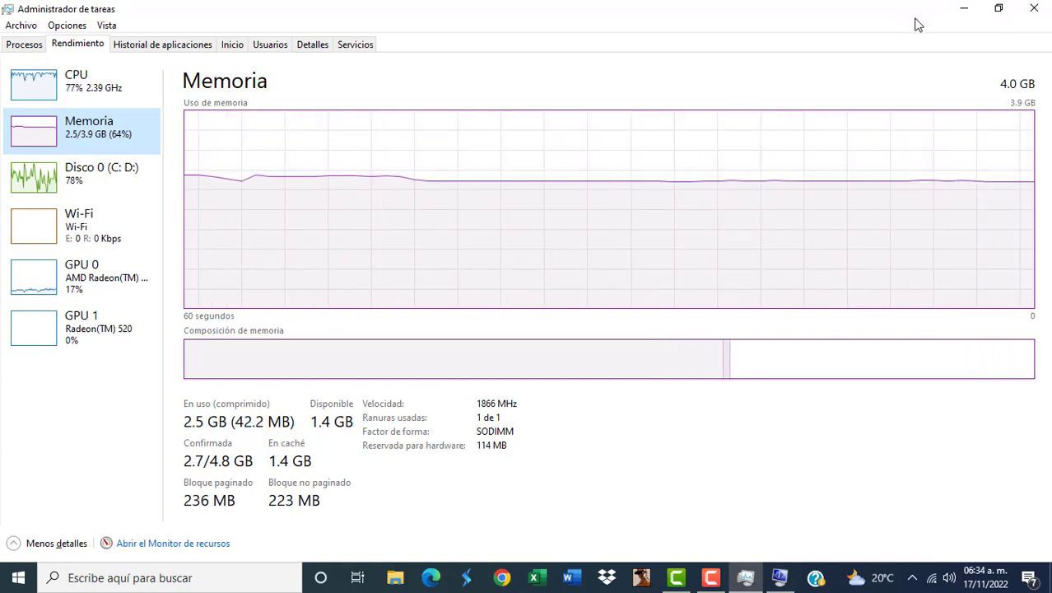
{"action": "key", "text": "alt+Tab"}
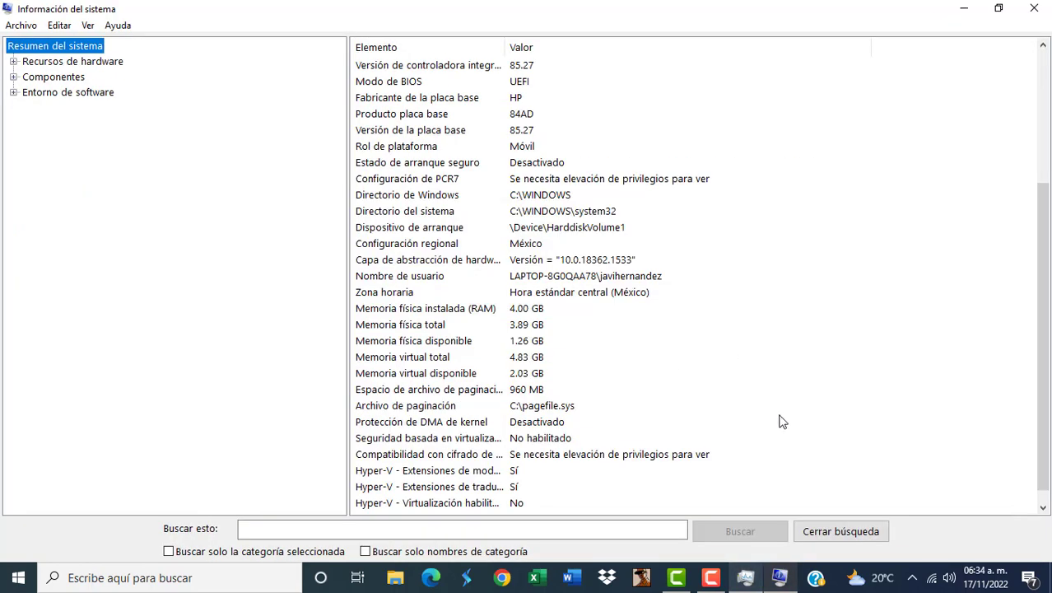
{"action": "scroll", "coordinate": [855, 273], "scroll_direction": "up", "scroll_amount": 6}
{"action": "key", "text": "super+d"}
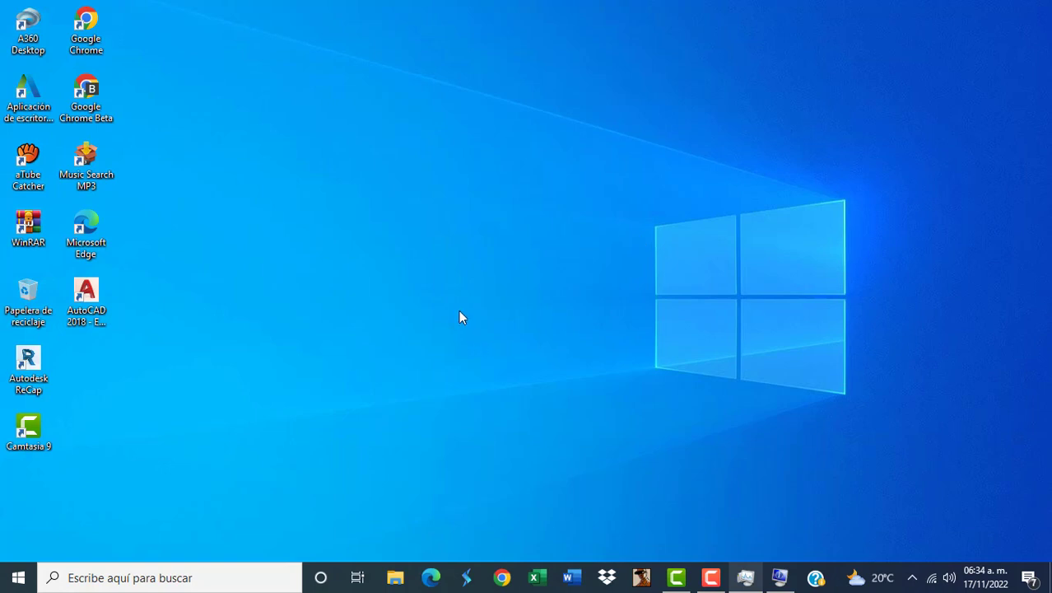
Step: Return to Task Manager and examine the resource usage of the apps listed in the application history
{"action": "left_click", "coordinate": [745, 577]}
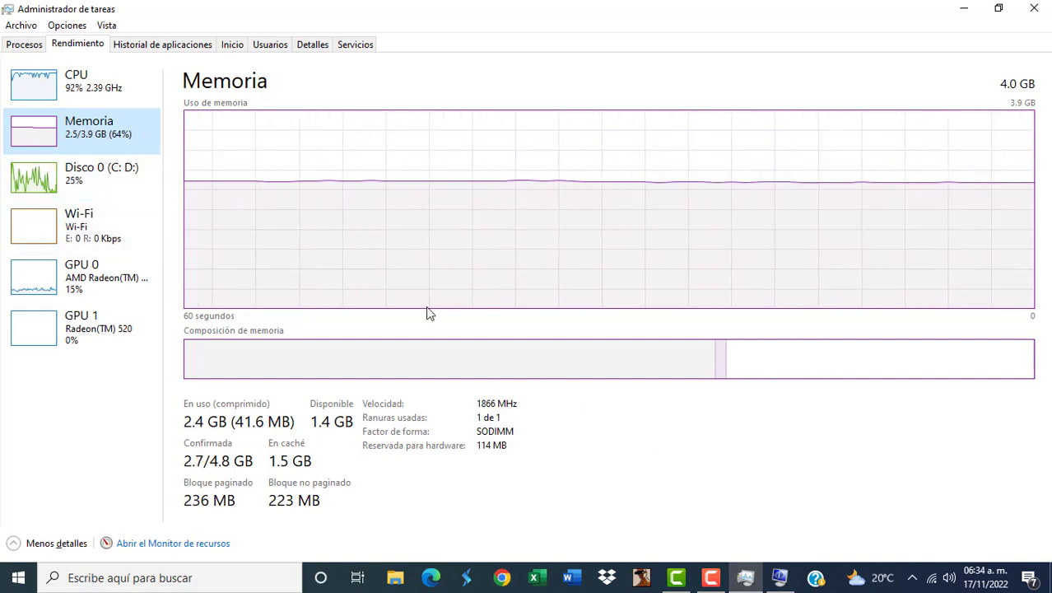
{"action": "left_click", "coordinate": [181, 46]}
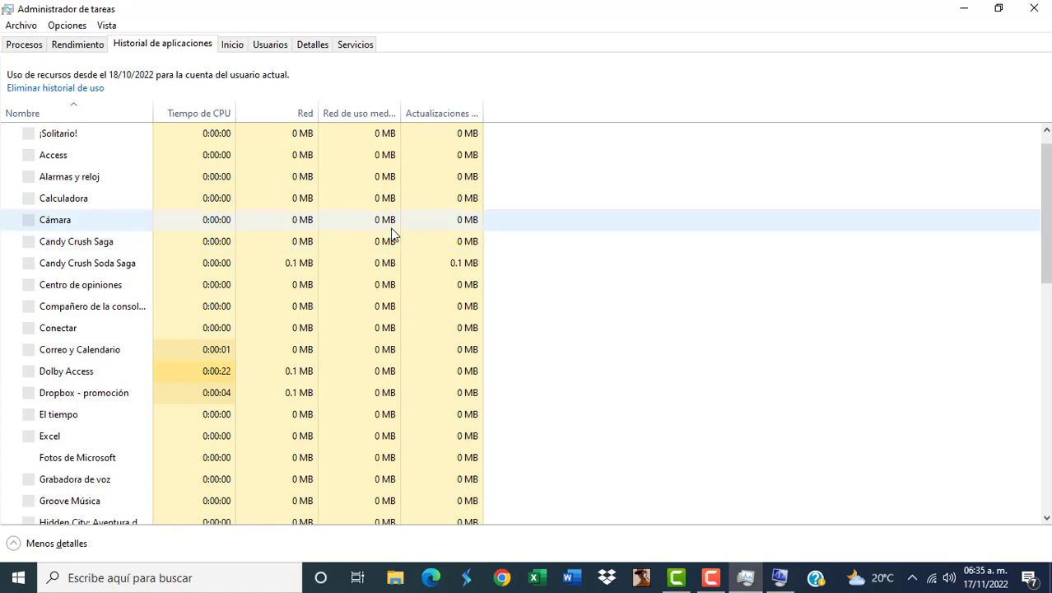
{"action": "scroll", "coordinate": [369, 304], "scroll_direction": "down", "scroll_amount": 1}
{"action": "scroll", "coordinate": [368, 304], "scroll_direction": "down", "scroll_amount": 2}
{"action": "scroll", "coordinate": [364, 304], "scroll_direction": "up", "scroll_amount": 2}
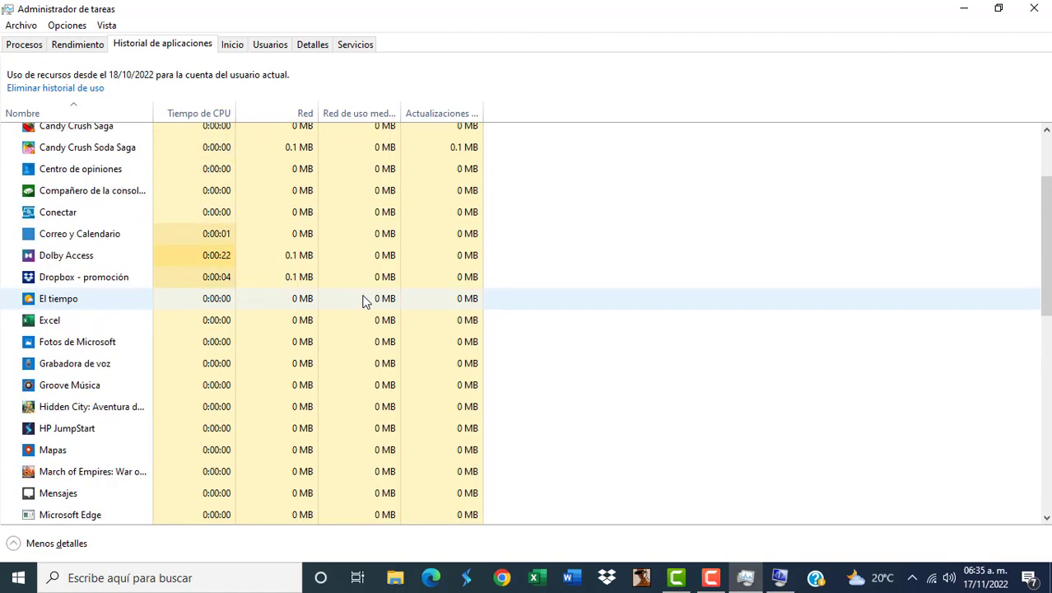
{"action": "scroll", "coordinate": [379, 412], "scroll_direction": "down", "scroll_amount": 8}
{"action": "scroll", "coordinate": [355, 404], "scroll_direction": "up", "scroll_amount": 7}
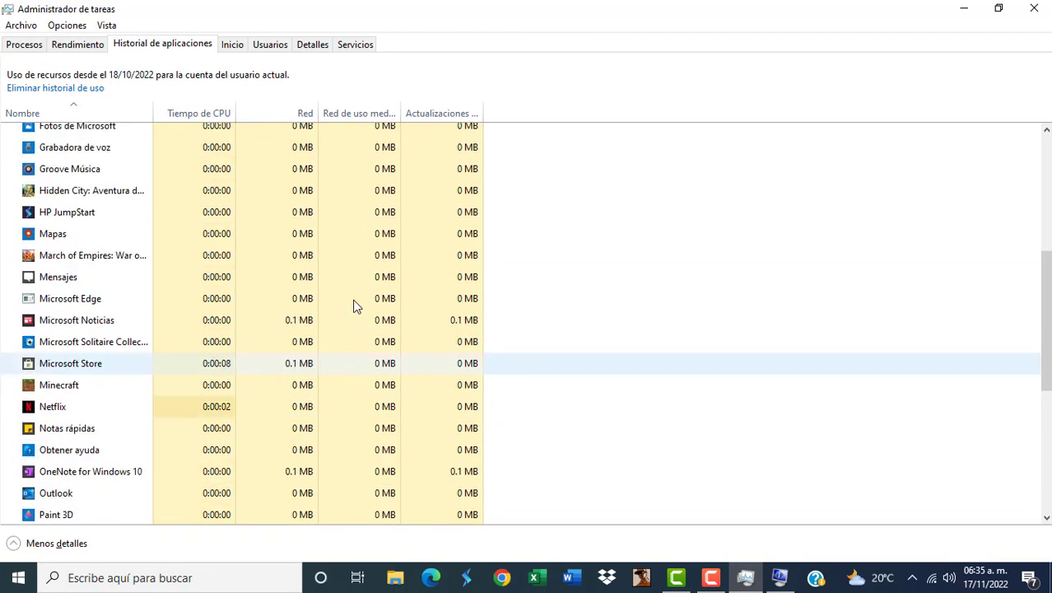
{"action": "scroll", "coordinate": [305, 204], "scroll_direction": "up", "scroll_amount": 3}
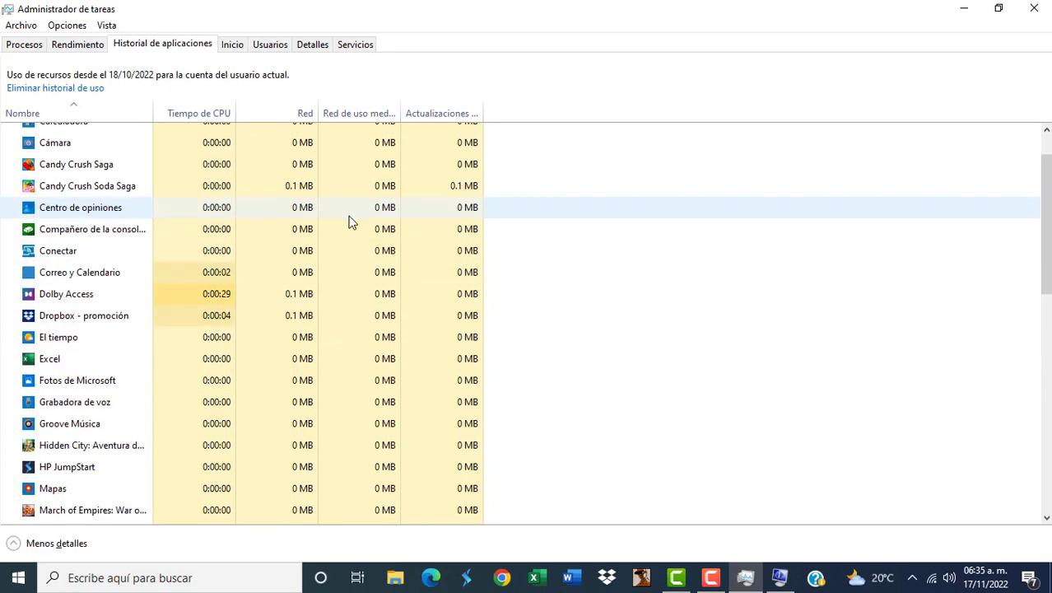
{"action": "scroll", "coordinate": [355, 235], "scroll_direction": "up", "scroll_amount": 2}
{"action": "scroll", "coordinate": [358, 251], "scroll_direction": "down", "scroll_amount": 1}
{"action": "scroll", "coordinate": [357, 251], "scroll_direction": "up", "scroll_amount": 1}
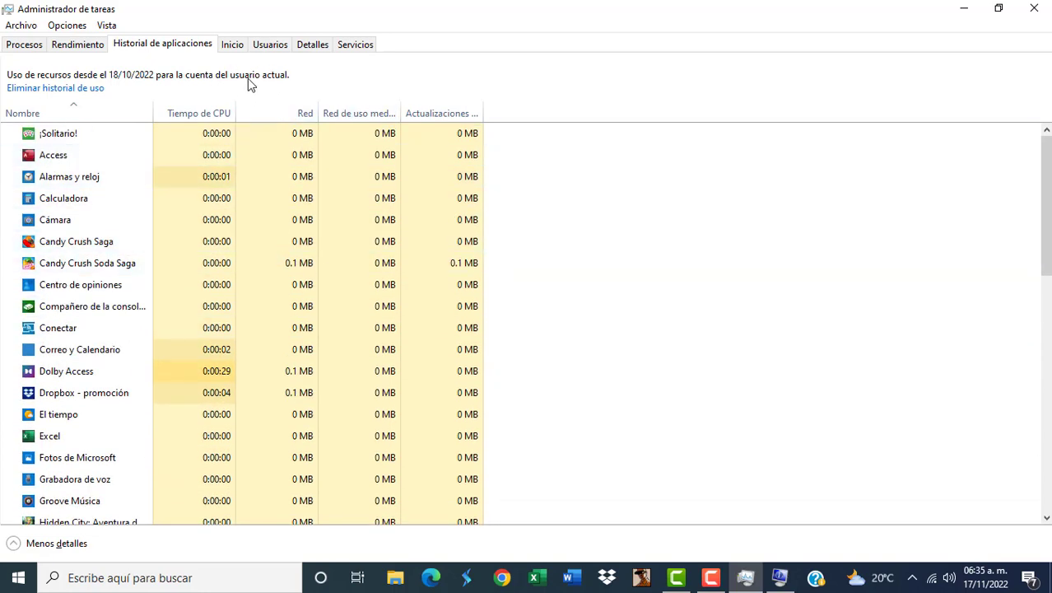
Step: Show the list of startup programs with their status and startup impact, keeping the Task Manager window maximized
{"action": "left_click", "coordinate": [234, 46]}
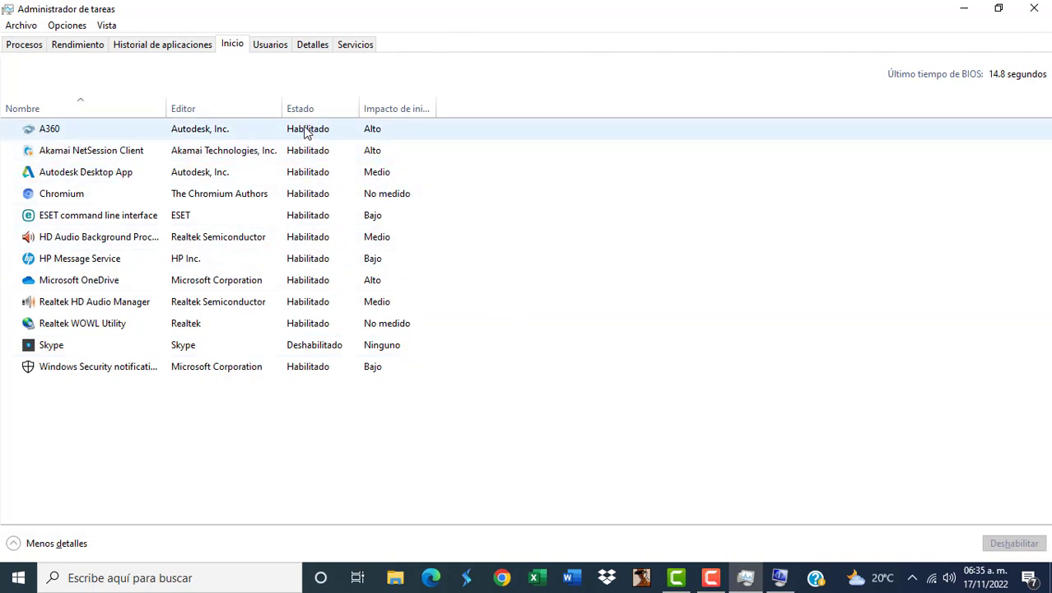
{"action": "left_click", "coordinate": [999, 8]}
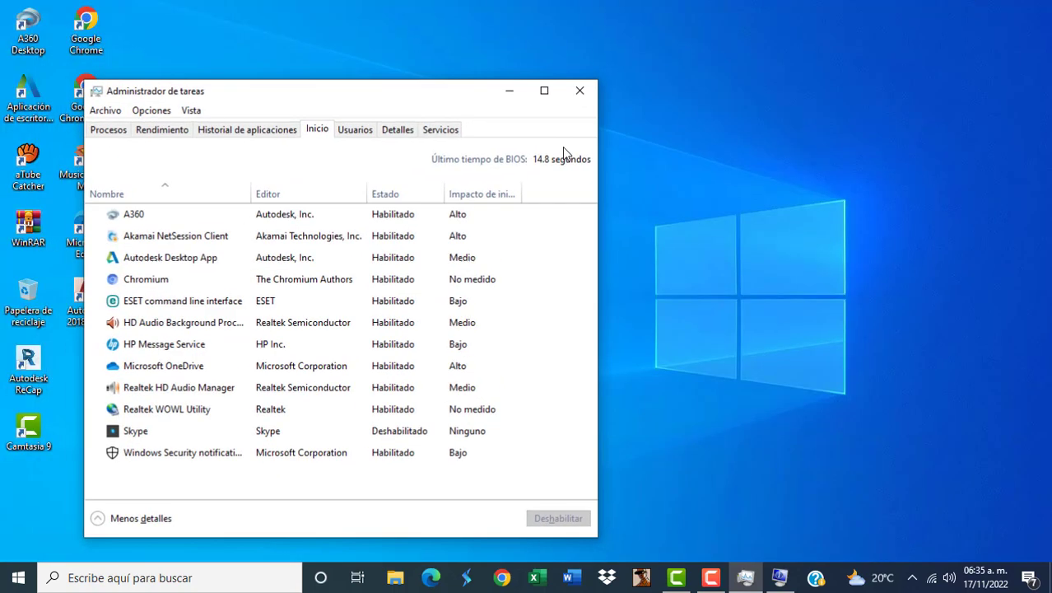
{"action": "left_click_drag", "start_coordinate": [471, 87], "coordinate": [479, 25]}
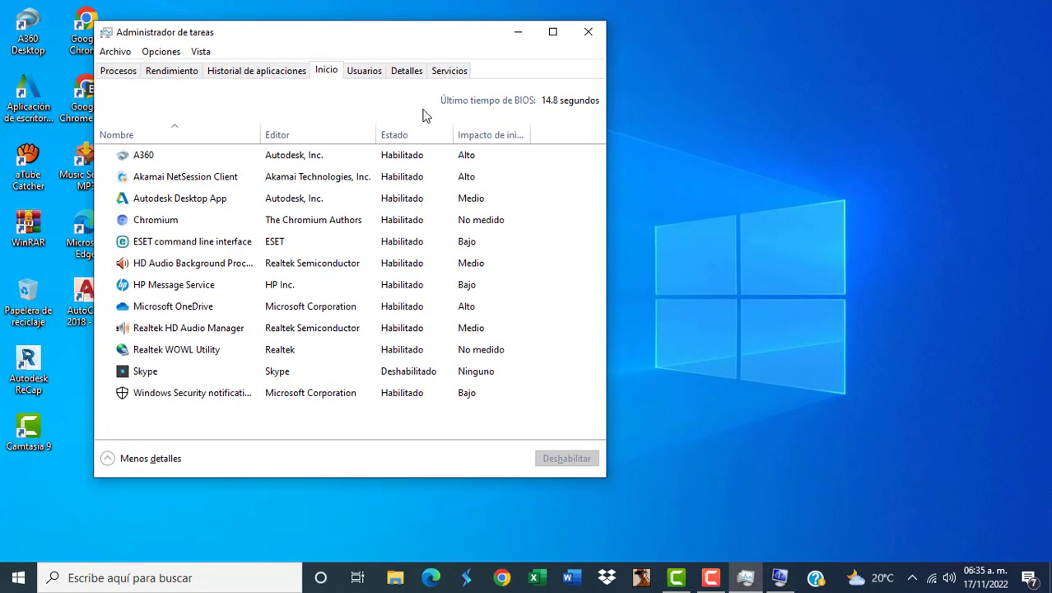
{"action": "left_click", "coordinate": [553, 29]}
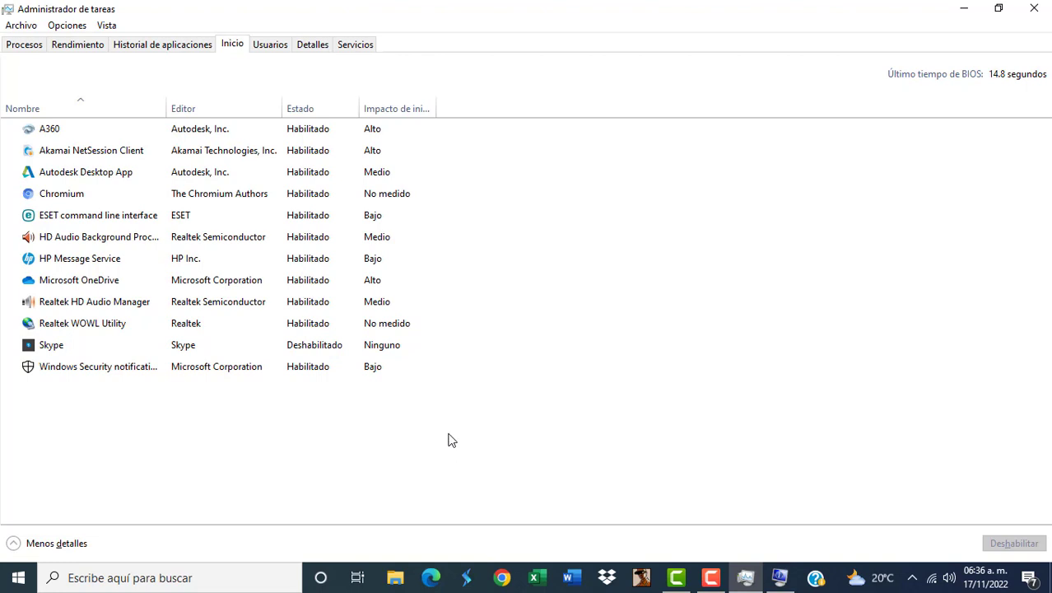
Step: Disable A360 so that it does not launch at Windows startup
{"action": "left_click", "coordinate": [312, 134]}
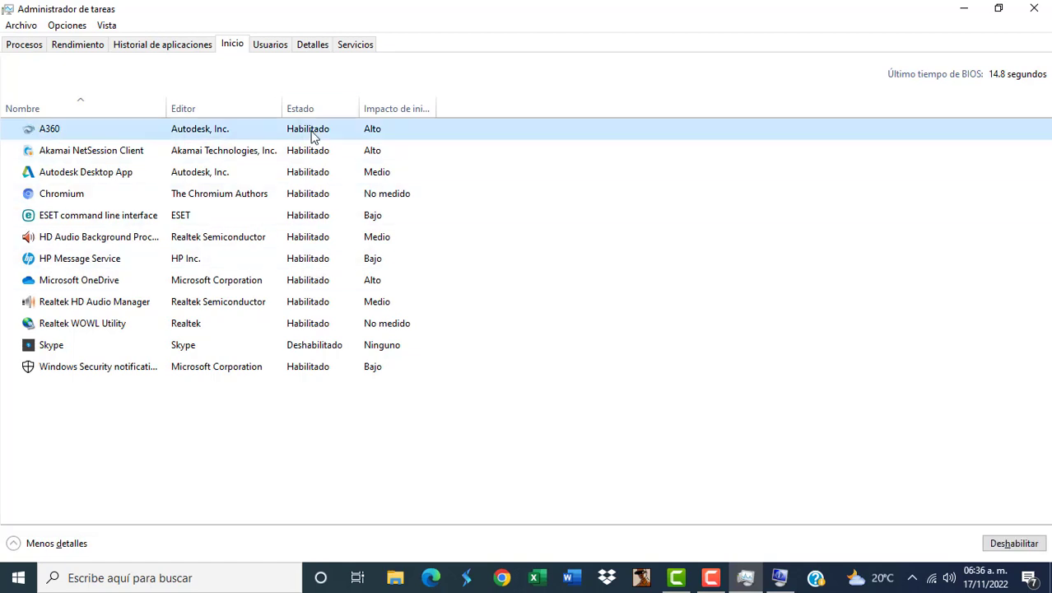
{"action": "right_click", "coordinate": [314, 132]}
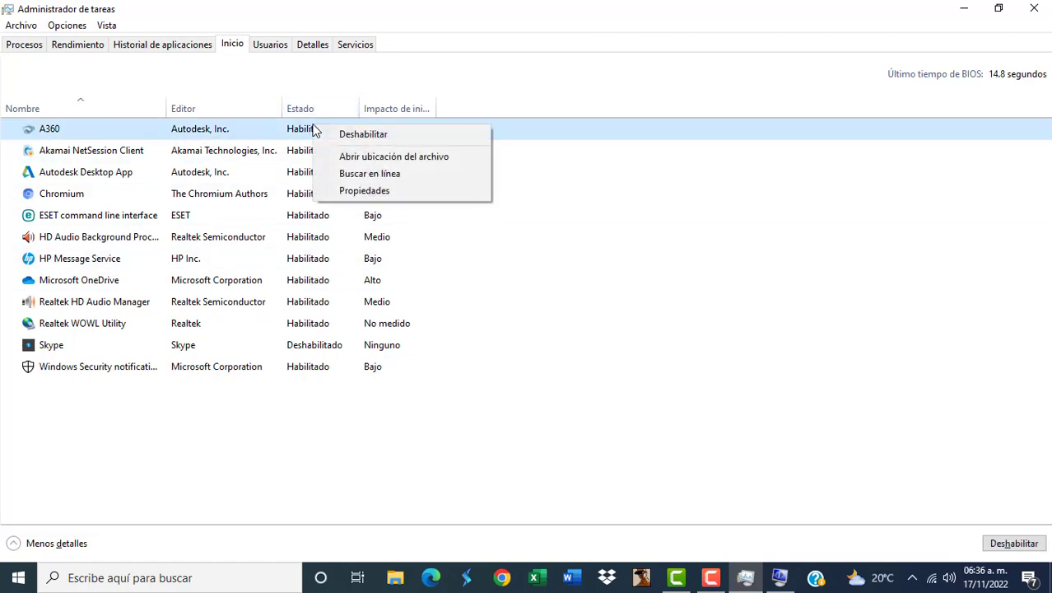
{"action": "left_click", "coordinate": [289, 132]}
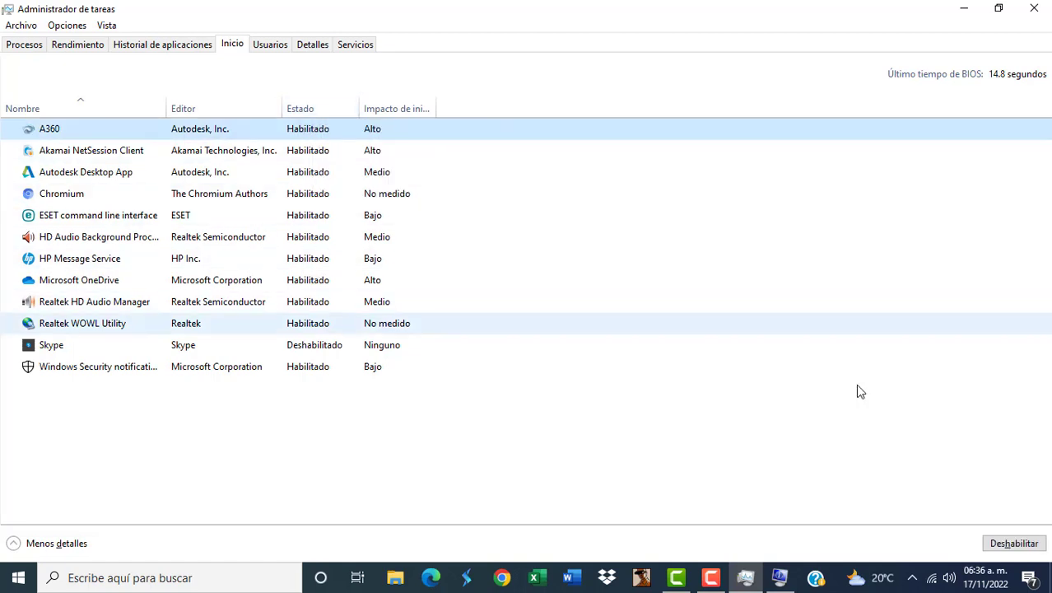
{"action": "left_click", "coordinate": [1000, 550]}
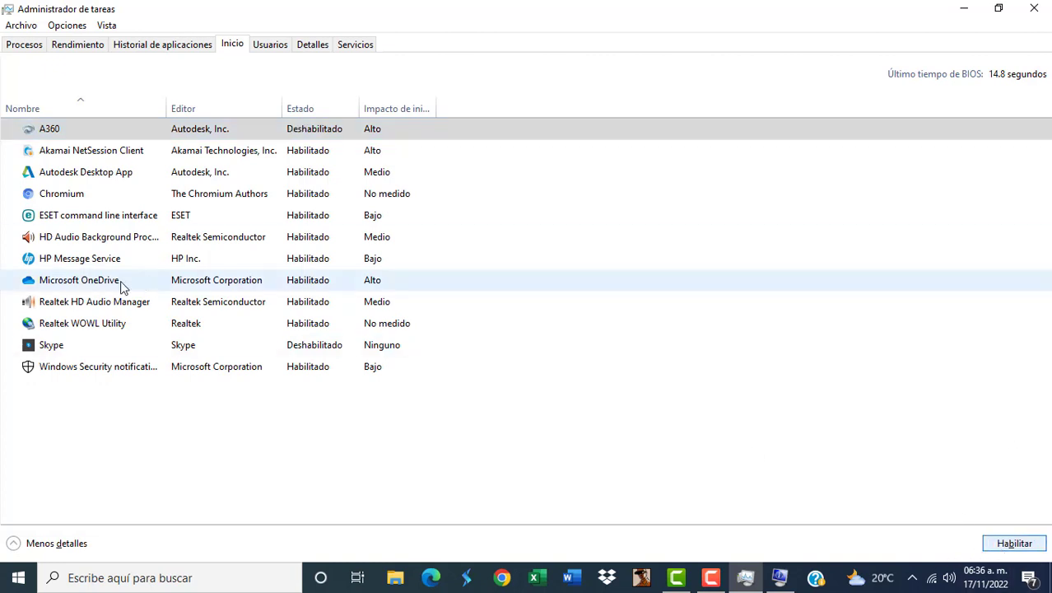
Step: Disable the Akamai NetSession Client startup entry
{"action": "right_click", "coordinate": [331, 156]}
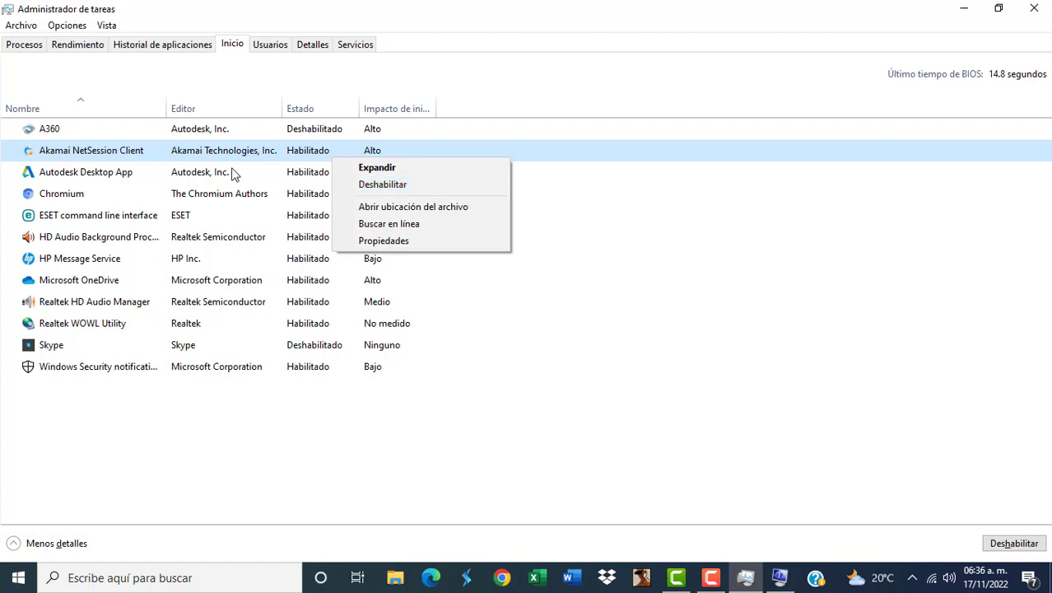
{"action": "left_click", "coordinate": [228, 160]}
{"action": "right_click", "coordinate": [322, 154]}
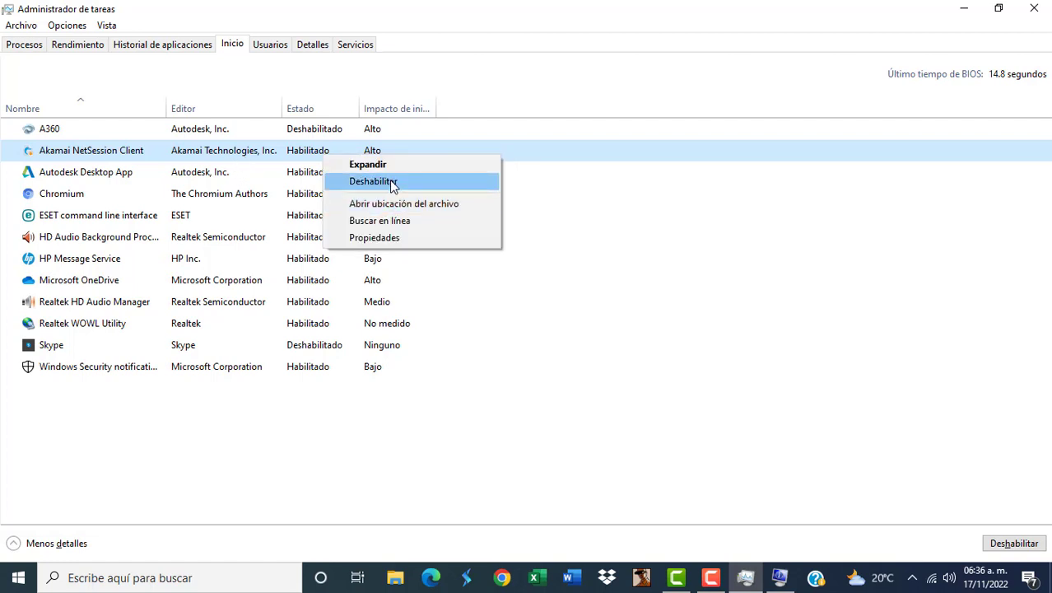
{"action": "left_click", "coordinate": [389, 179]}
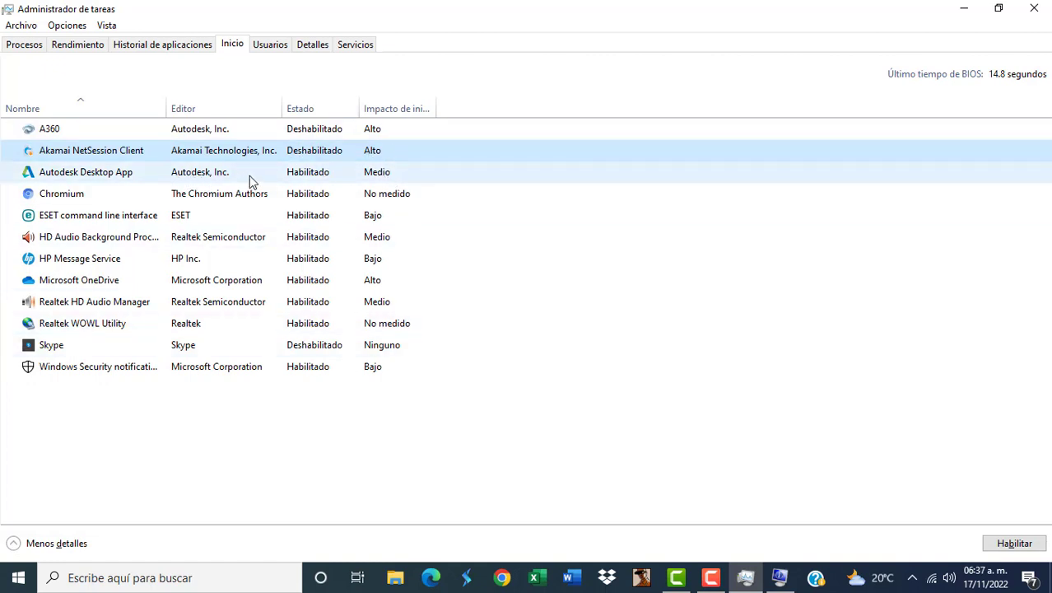
Step: Disable the Autodesk Desktop App startup entry
{"action": "left_click", "coordinate": [303, 174]}
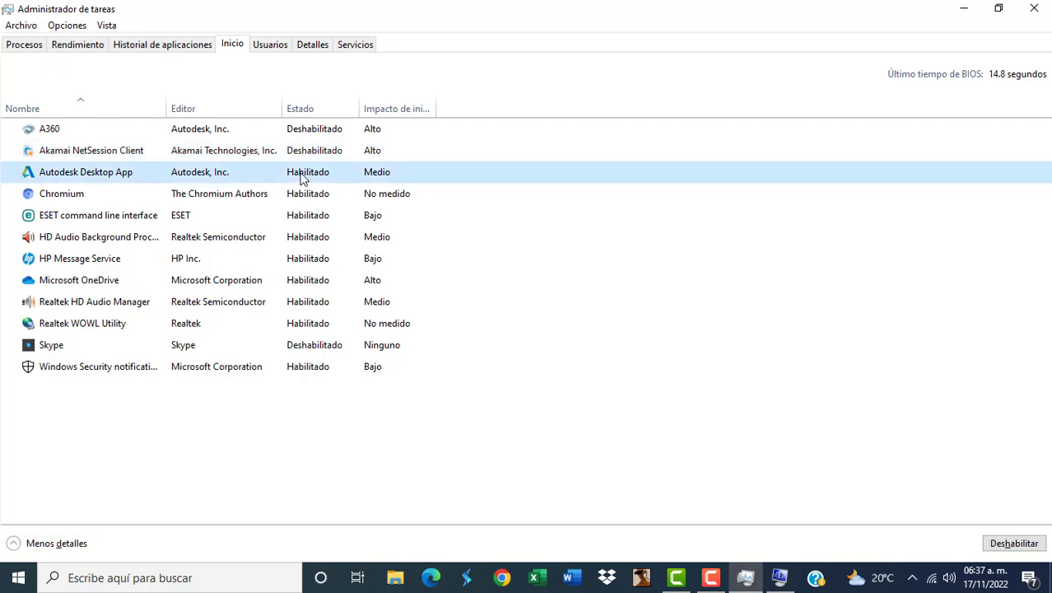
{"action": "right_click", "coordinate": [302, 177]}
{"action": "left_click", "coordinate": [330, 188]}
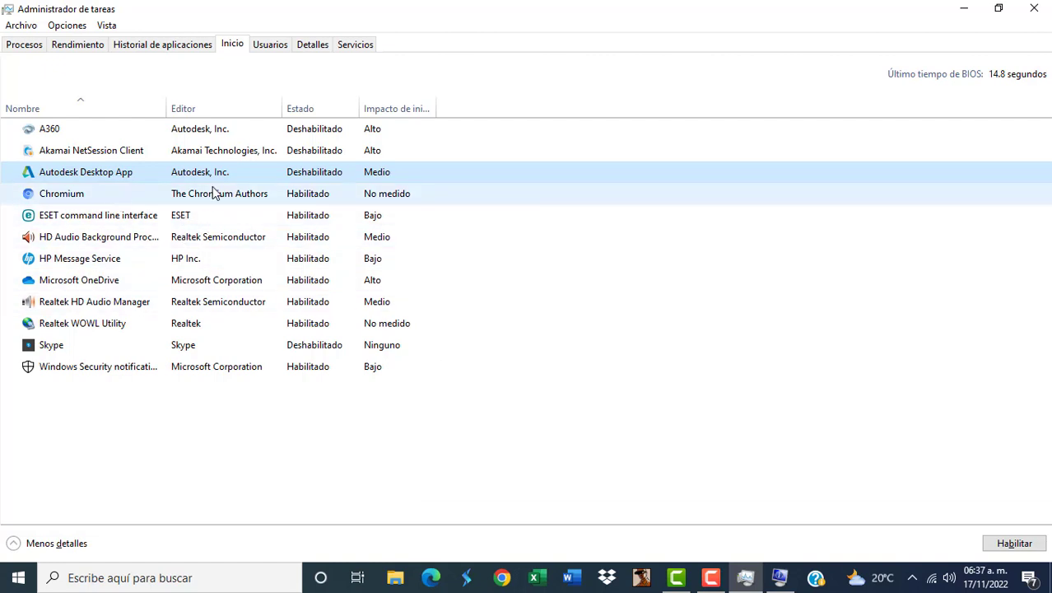
Step: Disable Chromium in the list of startup programs
{"action": "left_click", "coordinate": [326, 201]}
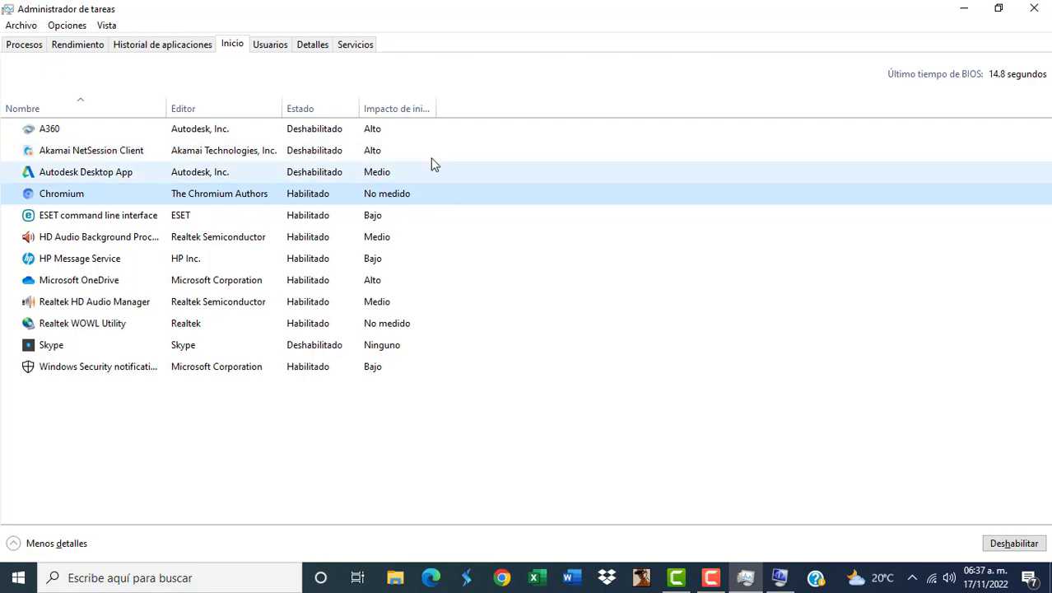
{"action": "right_click", "coordinate": [327, 197]}
{"action": "left_click", "coordinate": [353, 207]}
Step: Try to disable the ESET command line interface startup entry
{"action": "left_click", "coordinate": [332, 222]}
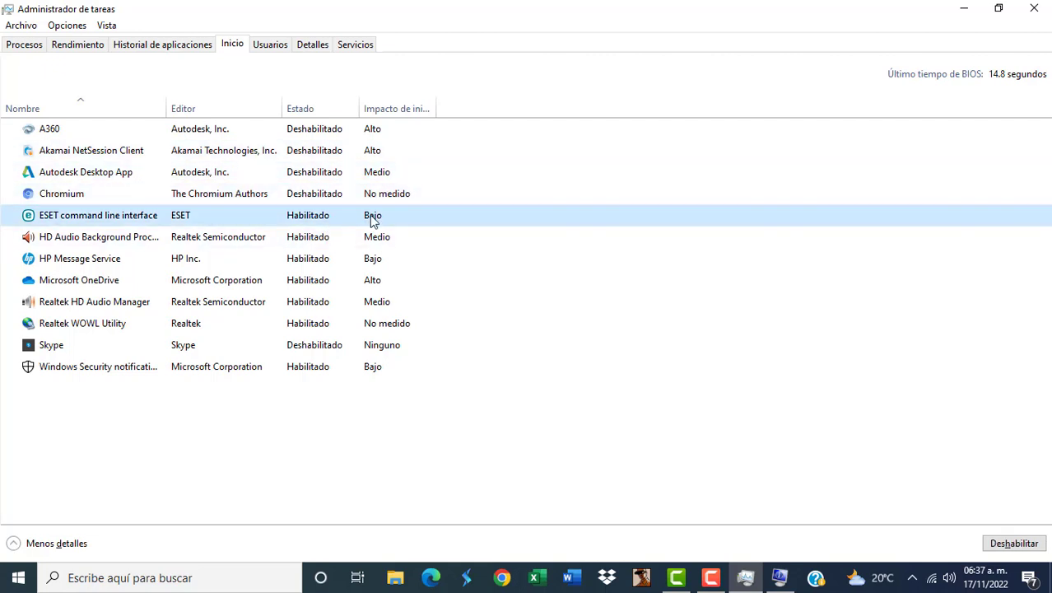
{"action": "right_click", "coordinate": [307, 221]}
{"action": "left_click", "coordinate": [331, 226]}
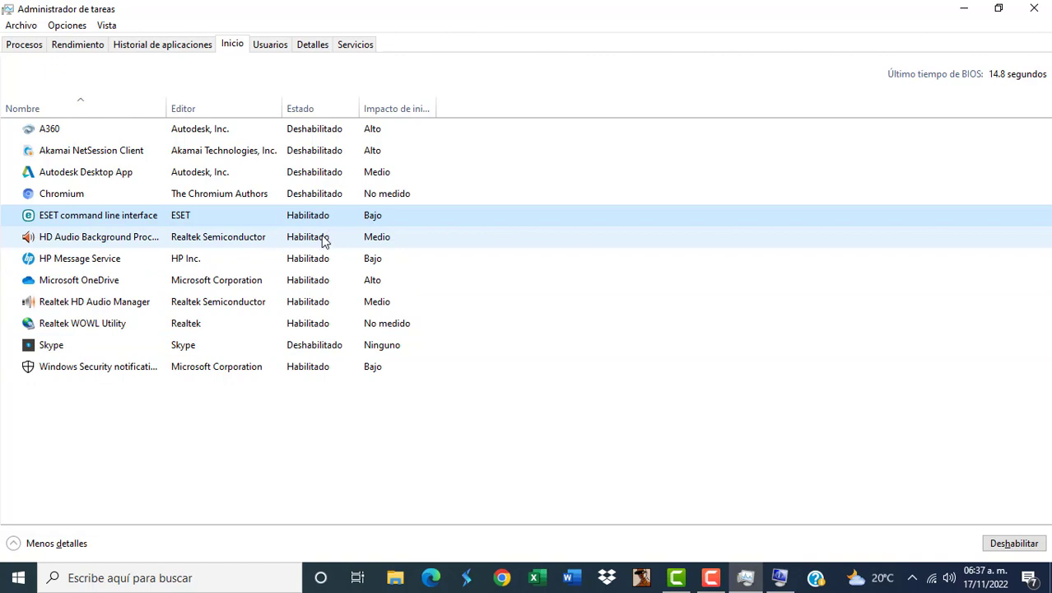
Step: Disable the HD Audio Background Process and HP Message Service startup entries
{"action": "right_click", "coordinate": [309, 238]}
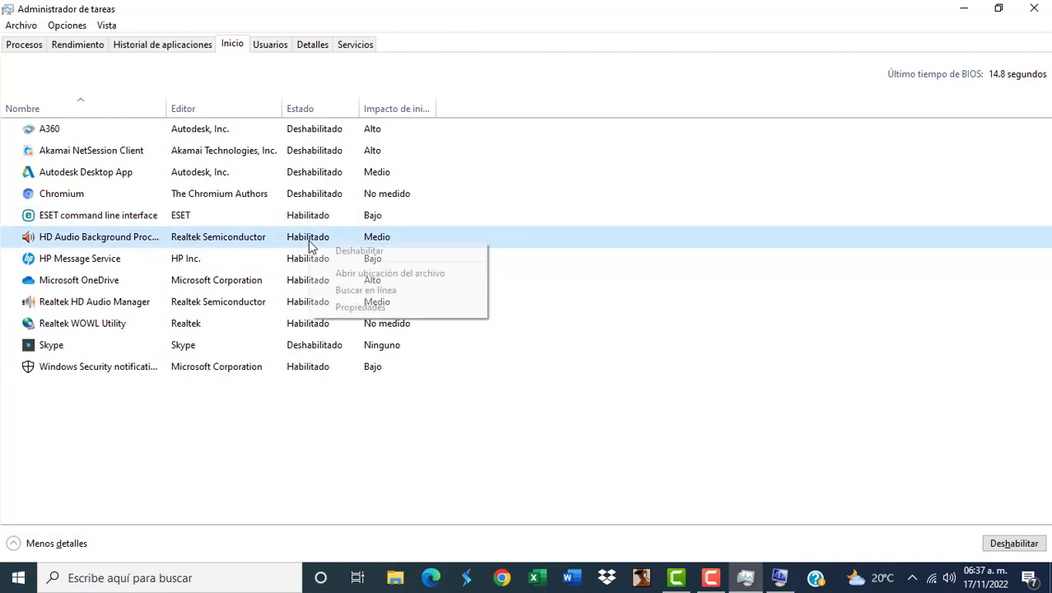
{"action": "left_click", "coordinate": [352, 252]}
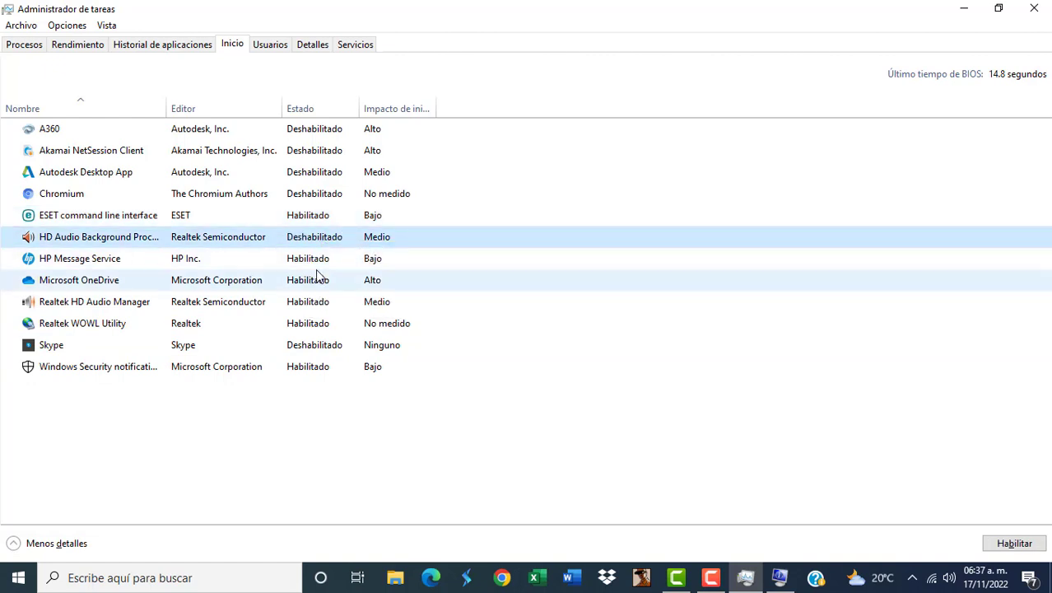
{"action": "left_click", "coordinate": [319, 263]}
{"action": "right_click", "coordinate": [317, 264]}
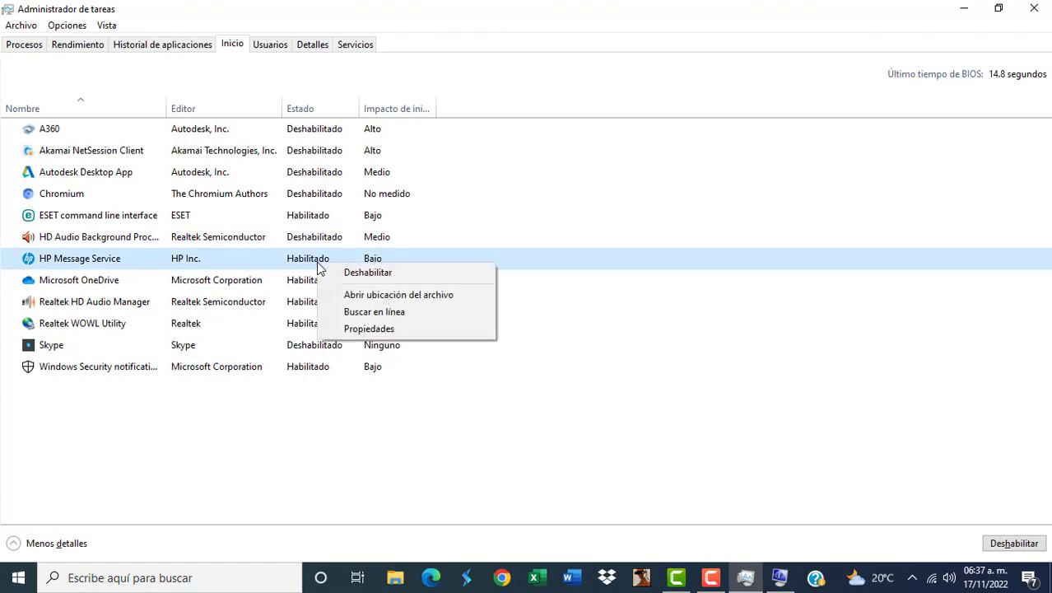
{"action": "left_click", "coordinate": [327, 273]}
Step: Disable the Microsoft OneDrive and Realtek HD Audio Manager startup entries
{"action": "left_click", "coordinate": [306, 280]}
{"action": "right_click", "coordinate": [301, 281]}
{"action": "left_click", "coordinate": [312, 285]}
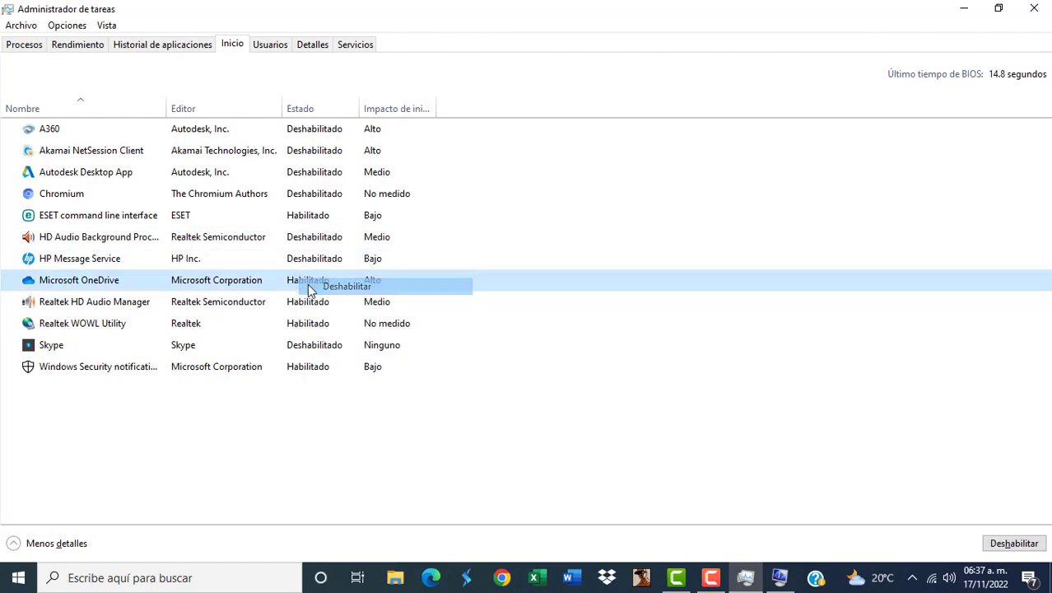
{"action": "left_click", "coordinate": [302, 310]}
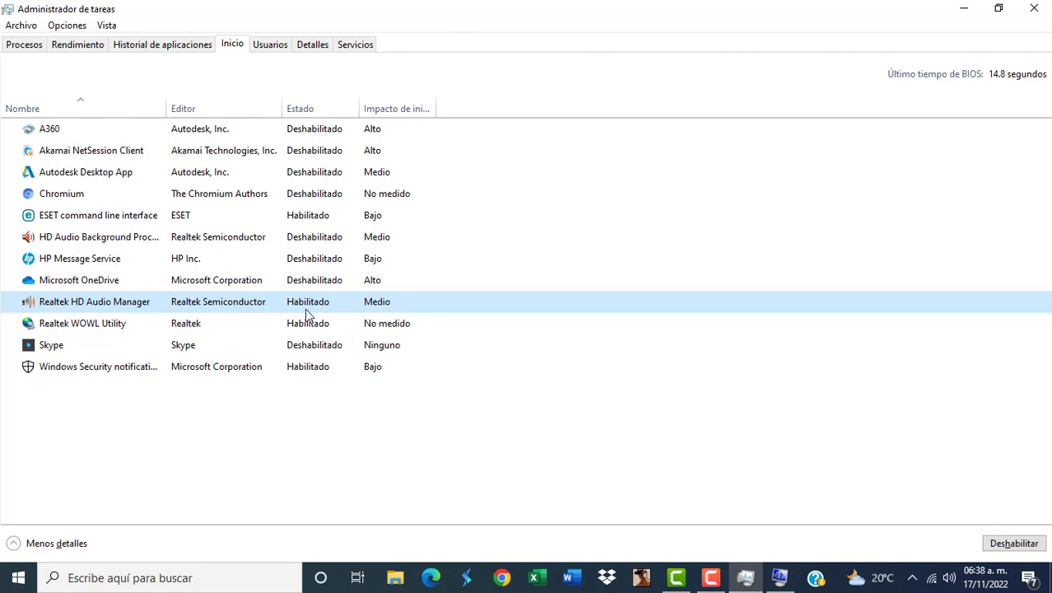
{"action": "right_click", "coordinate": [308, 305]}
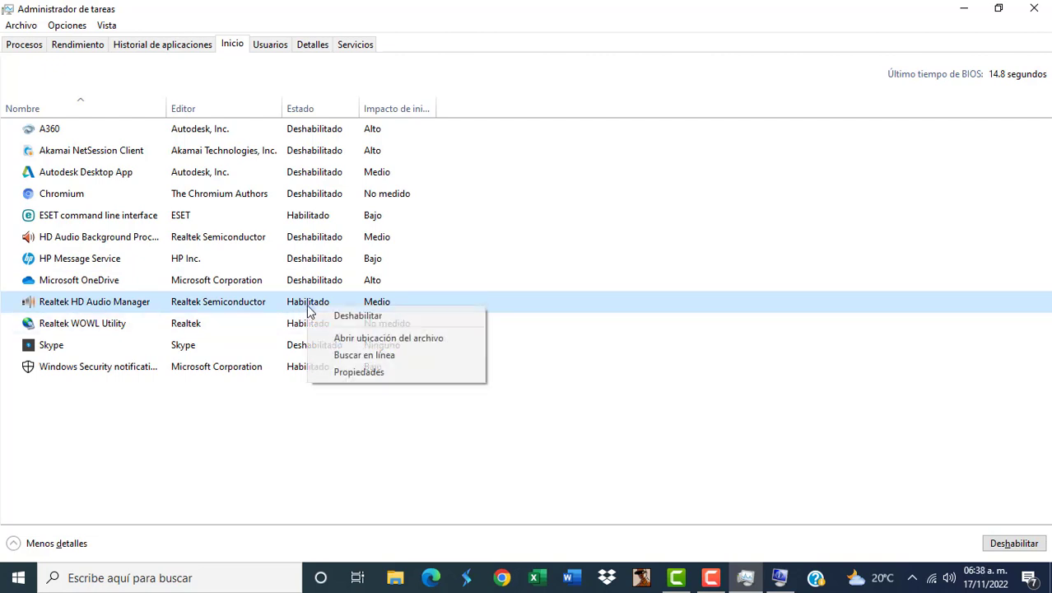
{"action": "left_click", "coordinate": [340, 317]}
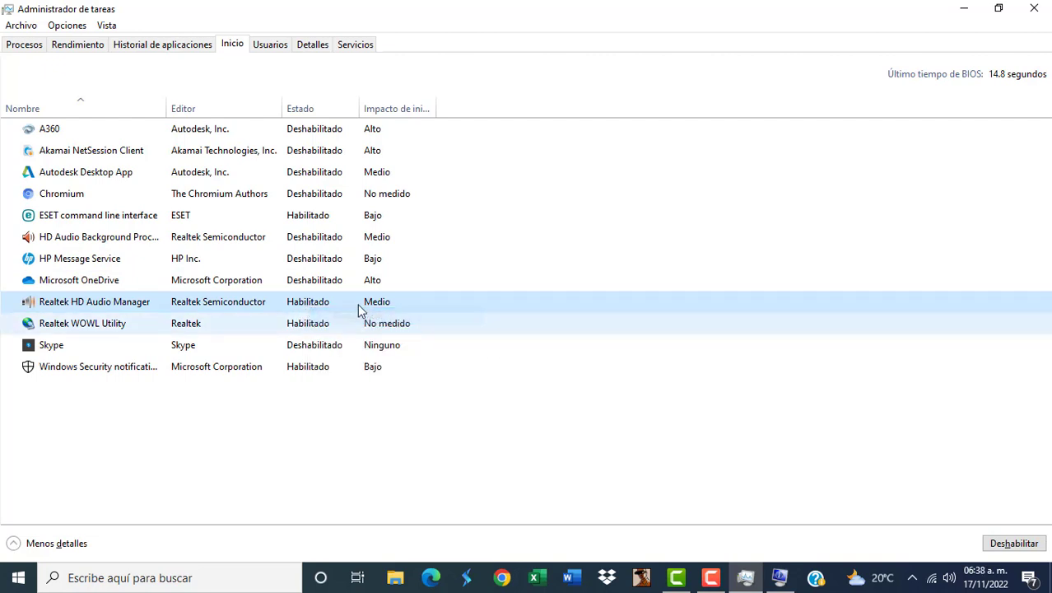
Step: Disable the Realtek WOWL Utility startup entry
{"action": "left_click", "coordinate": [303, 327]}
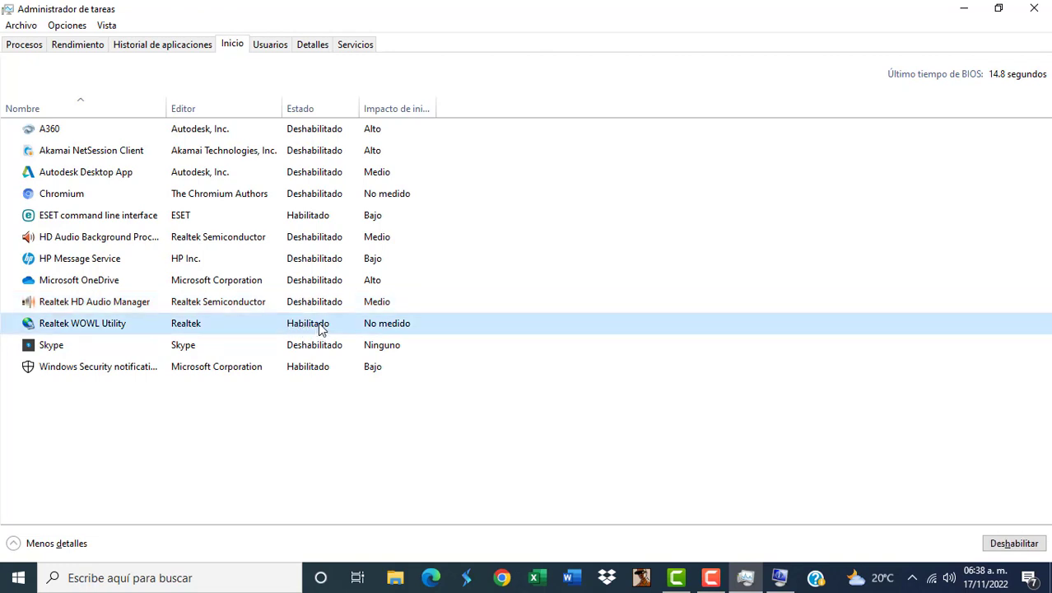
{"action": "right_click", "coordinate": [321, 327]}
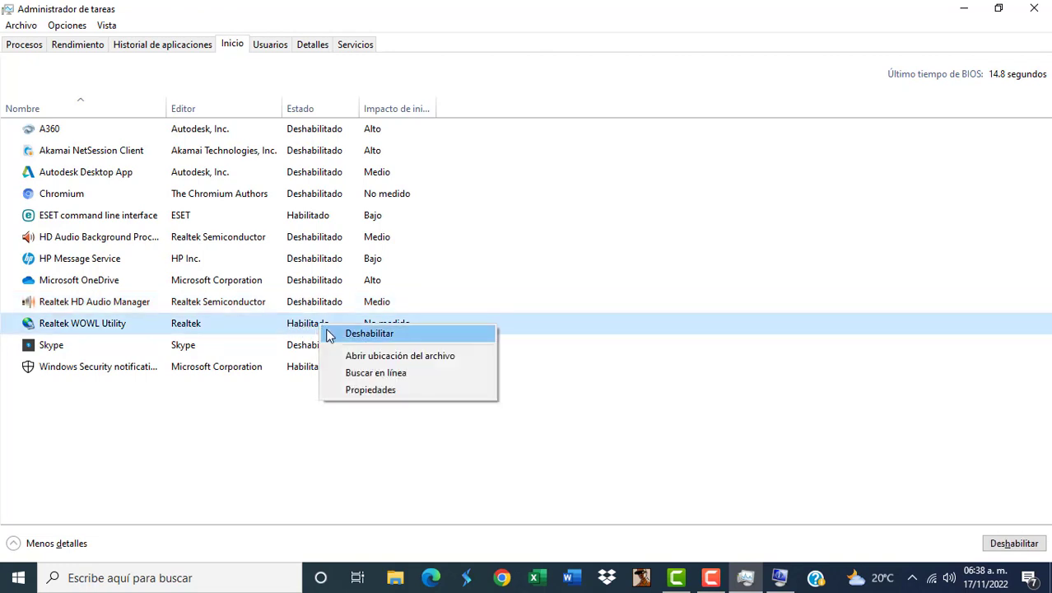
{"action": "left_click", "coordinate": [343, 331]}
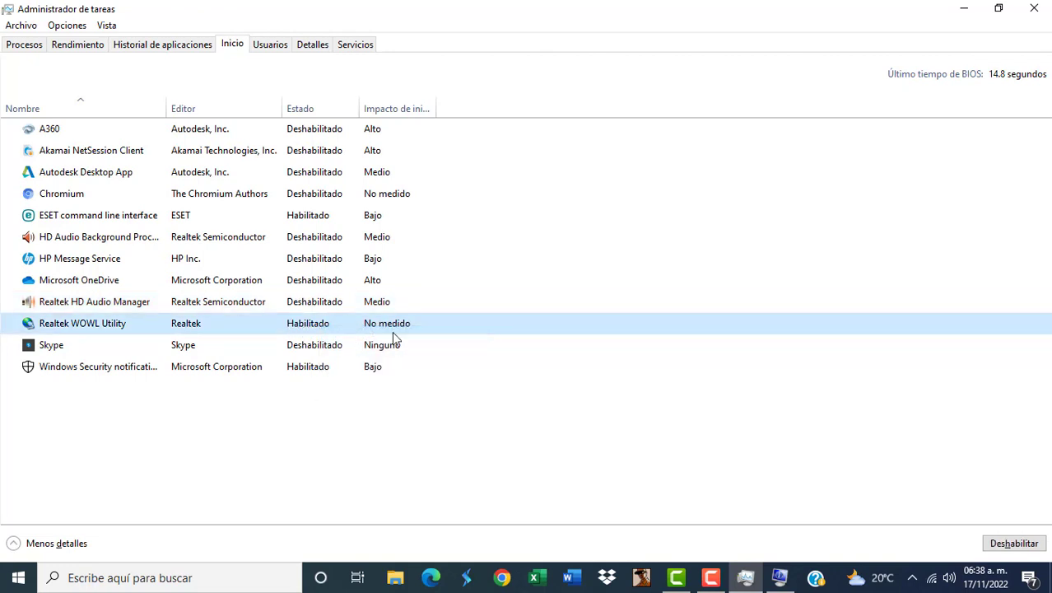
Step: Try once more to disable the ESET command line interface startup entry
{"action": "left_click", "coordinate": [300, 351]}
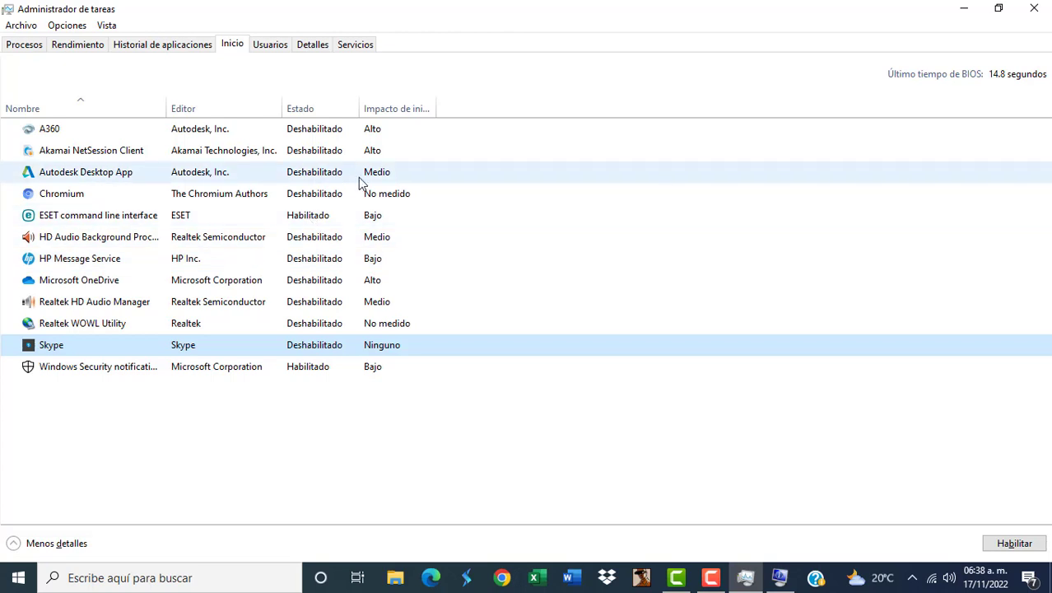
{"action": "right_click", "coordinate": [297, 221]}
{"action": "left_click", "coordinate": [352, 221]}
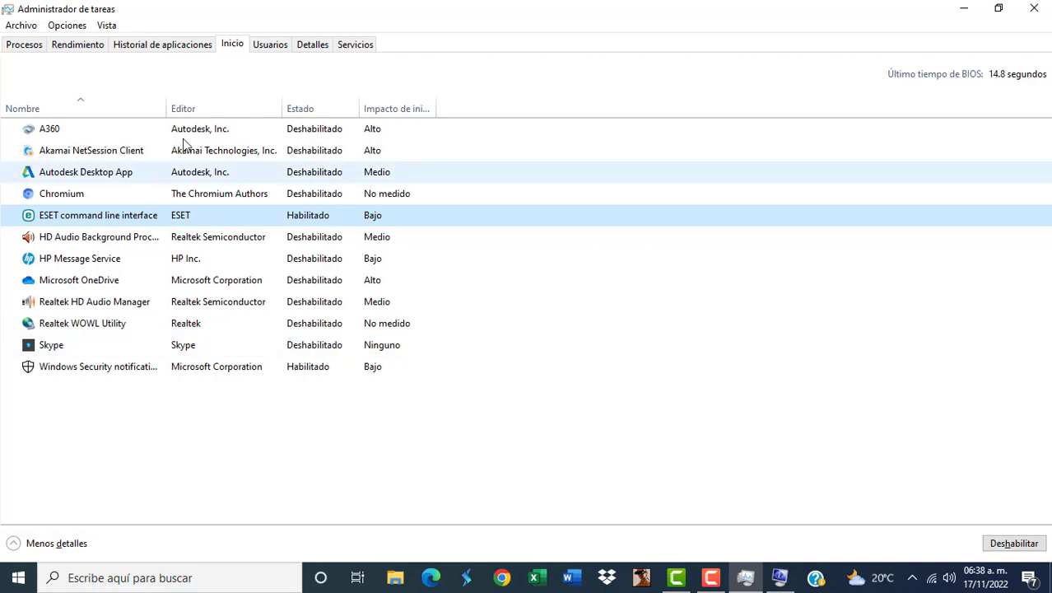
Step: Examine the detailed list of running processes with their CPU and memory use
{"action": "left_click", "coordinate": [312, 44]}
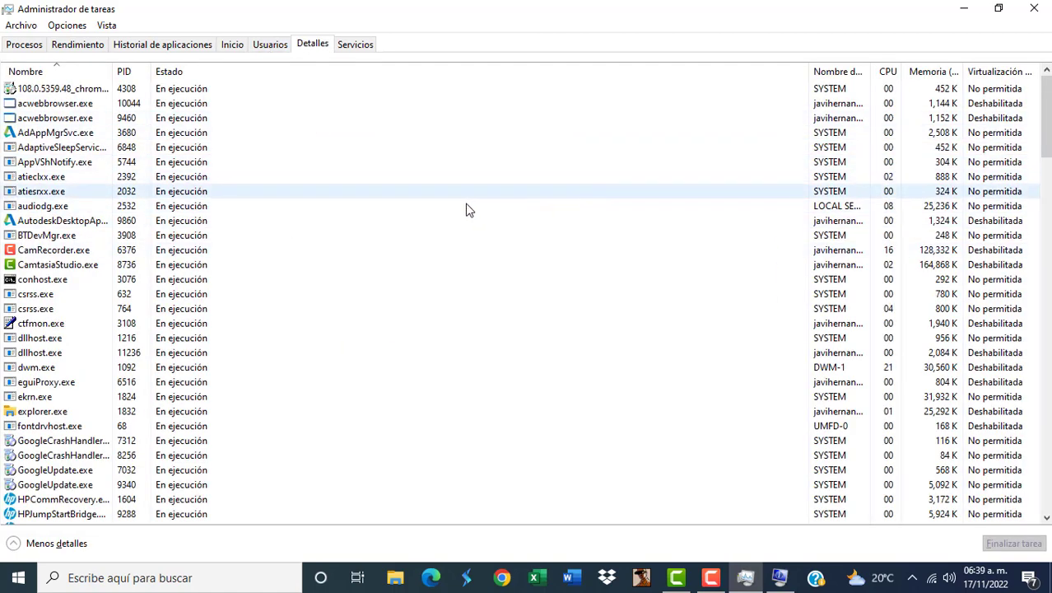
{"action": "scroll", "coordinate": [440, 212], "scroll_direction": "down", "scroll_amount": 9}
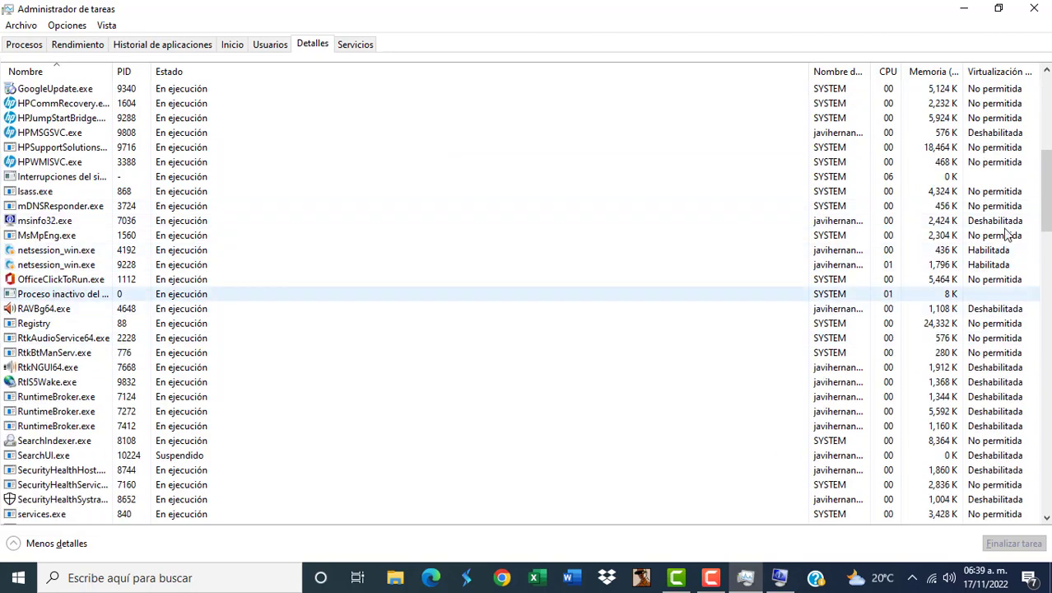
{"action": "scroll", "coordinate": [920, 205], "scroll_direction": "up", "scroll_amount": 9}
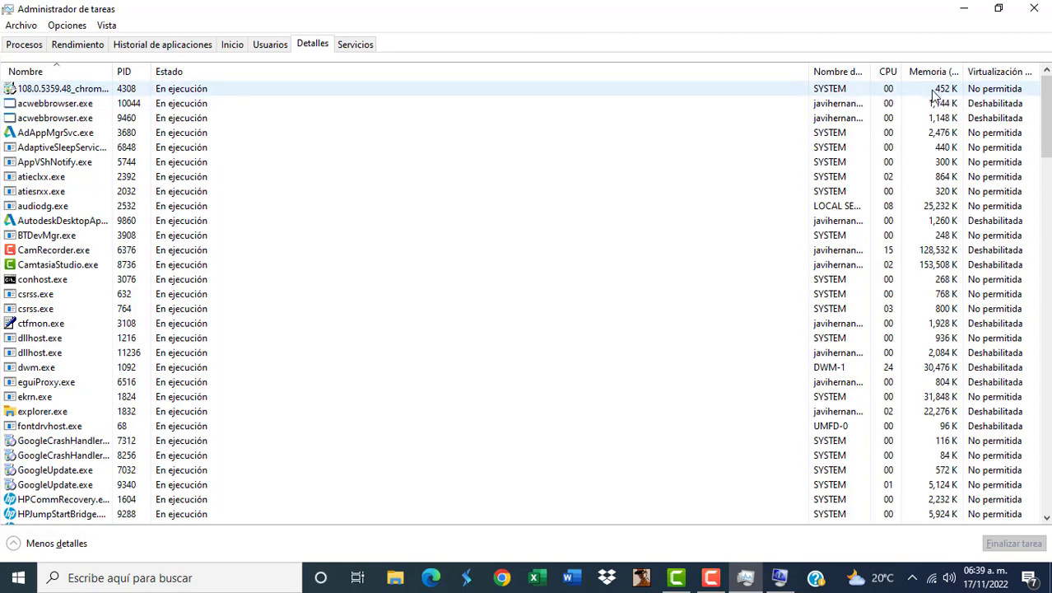
{"action": "scroll", "coordinate": [933, 100], "scroll_direction": "down", "scroll_amount": 3}
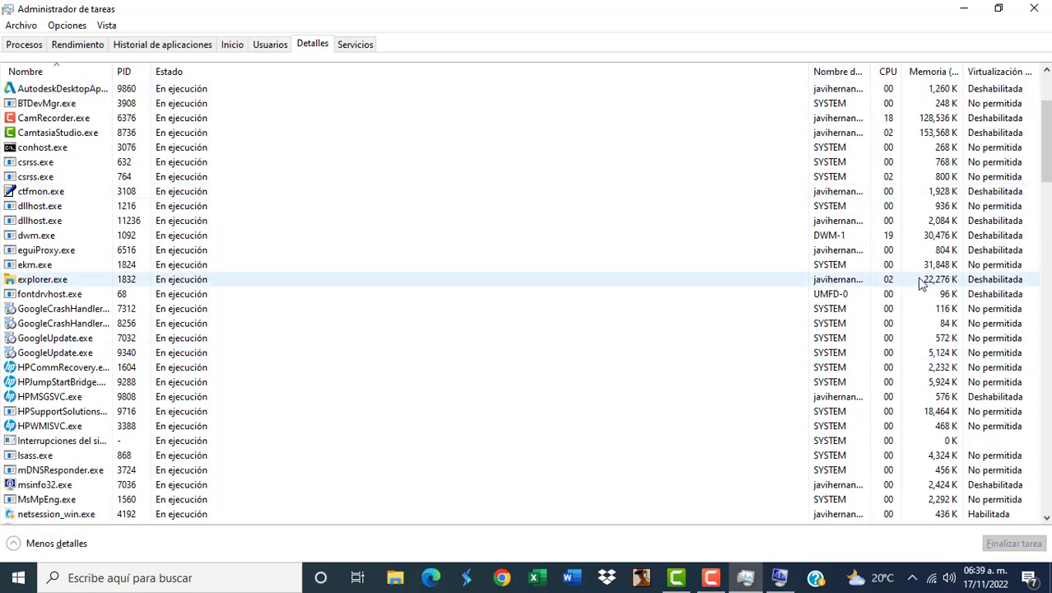
{"action": "scroll", "coordinate": [336, 130], "scroll_direction": "up", "scroll_amount": 3}
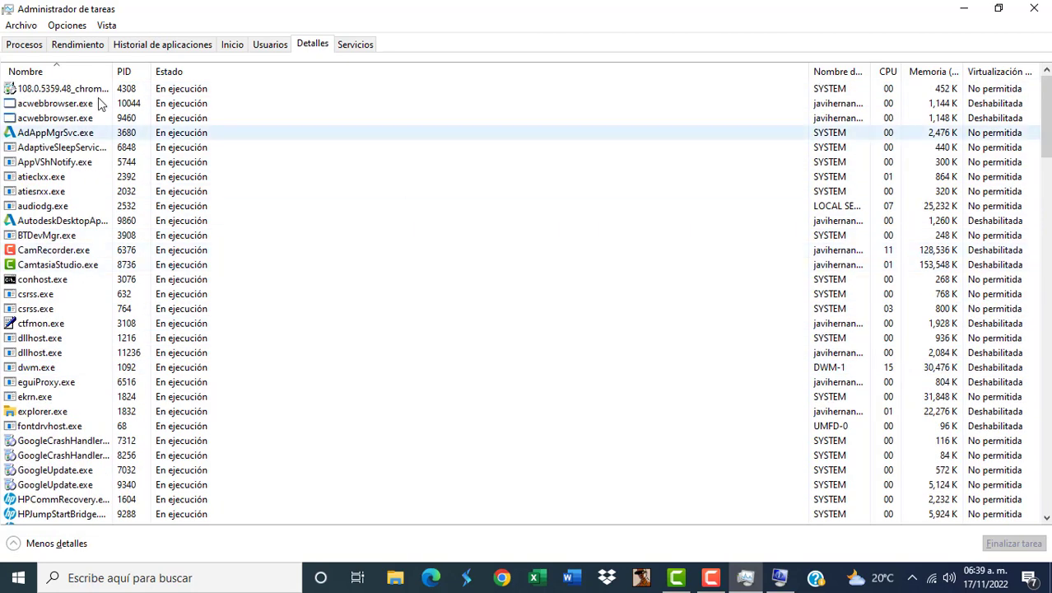
Step: Review the background processes and their resource use to find ones that are not needed
{"action": "left_click", "coordinate": [24, 43]}
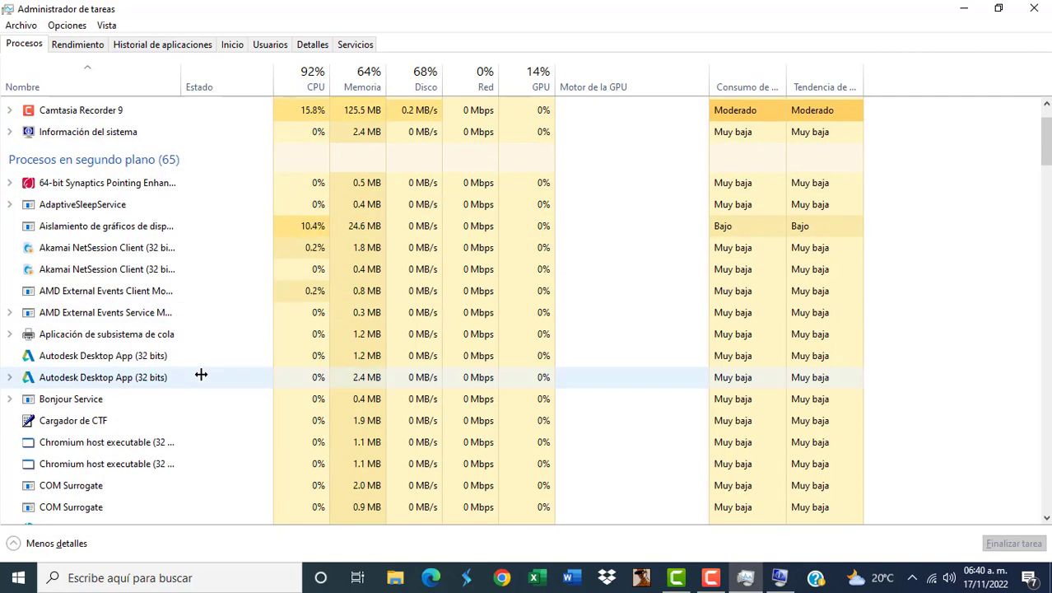
{"action": "scroll", "coordinate": [202, 371], "scroll_direction": "down", "scroll_amount": 1}
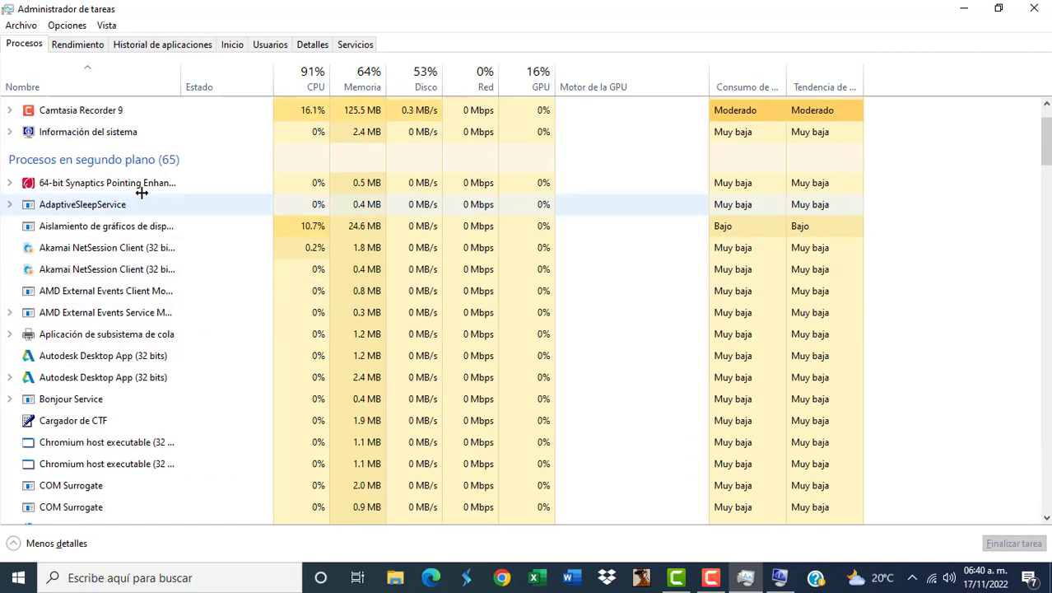
{"action": "left_click", "coordinate": [139, 189]}
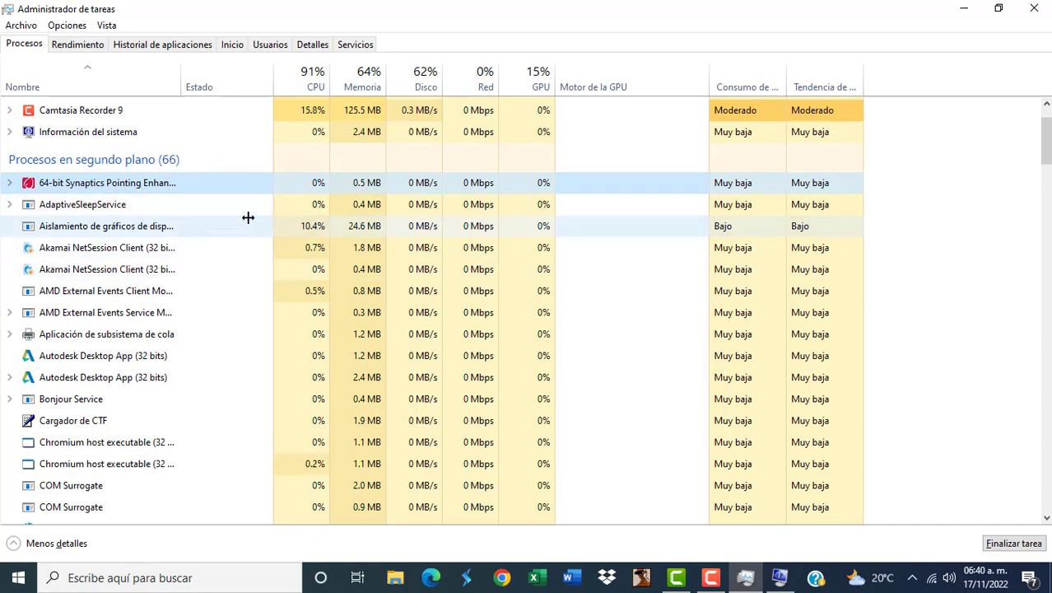
{"action": "scroll", "coordinate": [223, 296], "scroll_direction": "down", "scroll_amount": 2}
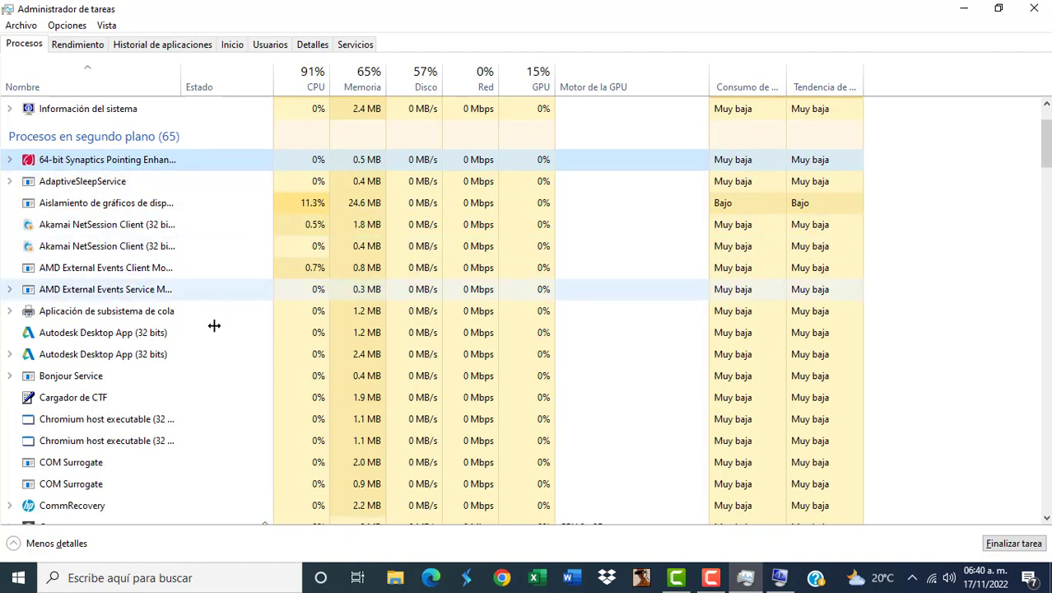
{"action": "scroll", "coordinate": [219, 341], "scroll_direction": "up", "scroll_amount": 2}
{"action": "scroll", "coordinate": [217, 291], "scroll_direction": "up", "scroll_amount": 1}
{"action": "scroll", "coordinate": [197, 291], "scroll_direction": "down", "scroll_amount": 1}
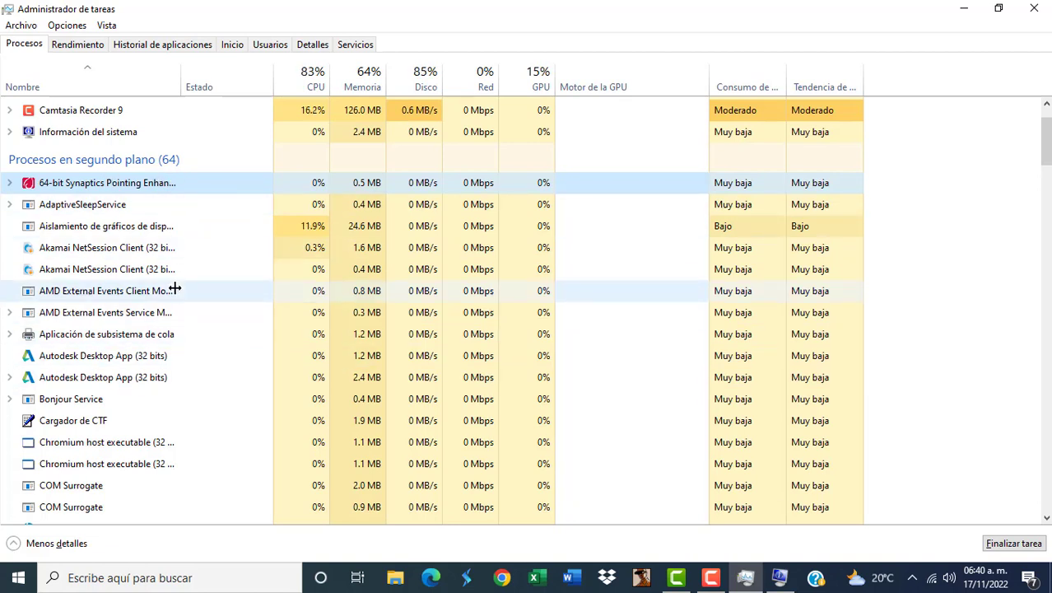
Step: End both Autodesk Desktop App (32 bits) background processes
{"action": "left_click", "coordinate": [136, 355]}
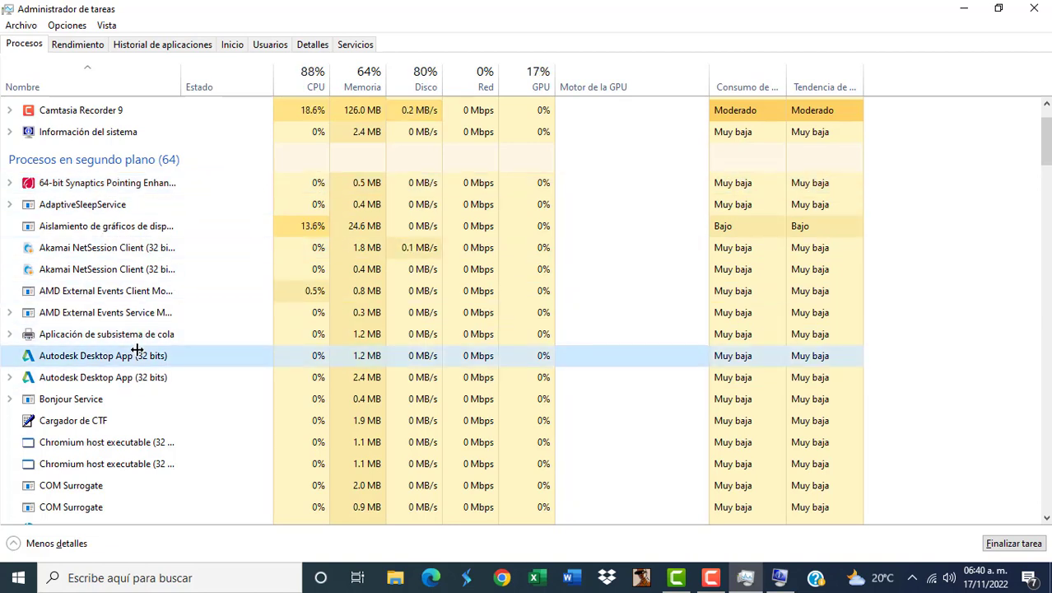
{"action": "left_click", "coordinate": [1005, 545]}
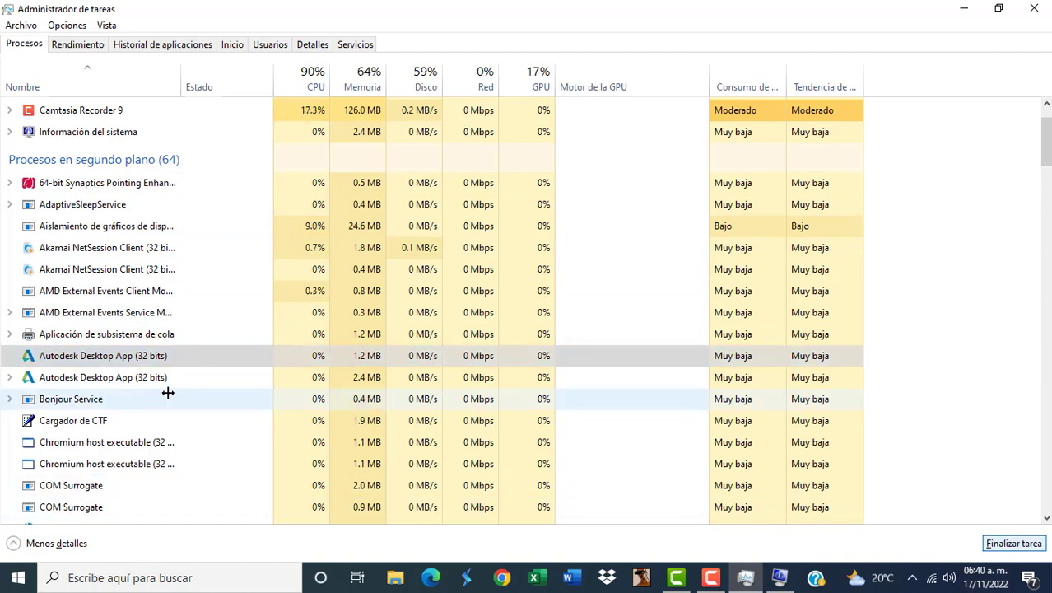
{"action": "left_click", "coordinate": [169, 357]}
{"action": "left_click", "coordinate": [1035, 544]}
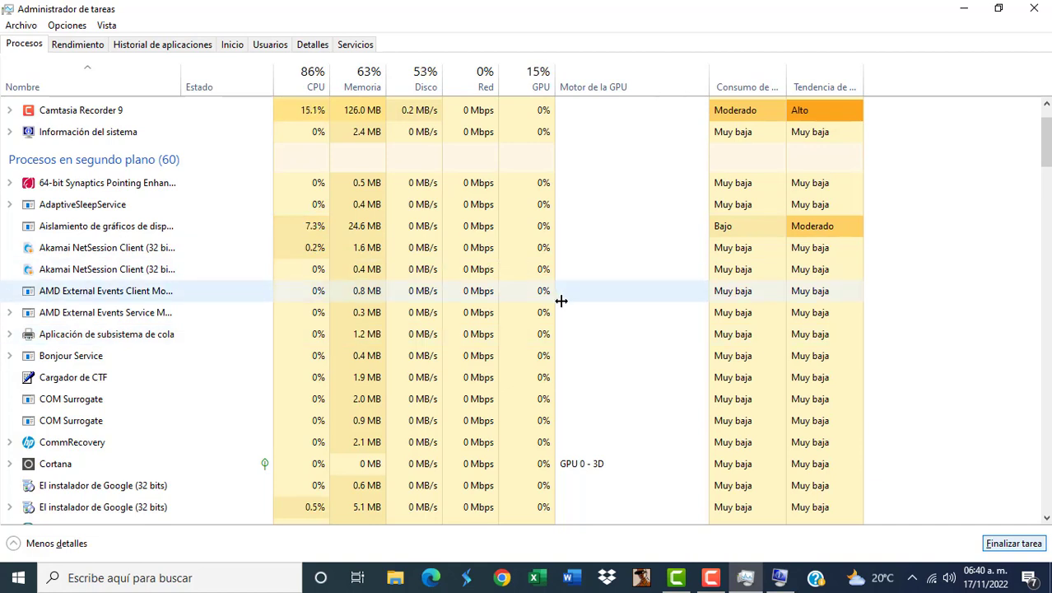
Step: Check the remaining background processes and minimize Task Manager to show the desktop
{"action": "scroll", "coordinate": [512, 402], "scroll_direction": "down", "scroll_amount": 2}
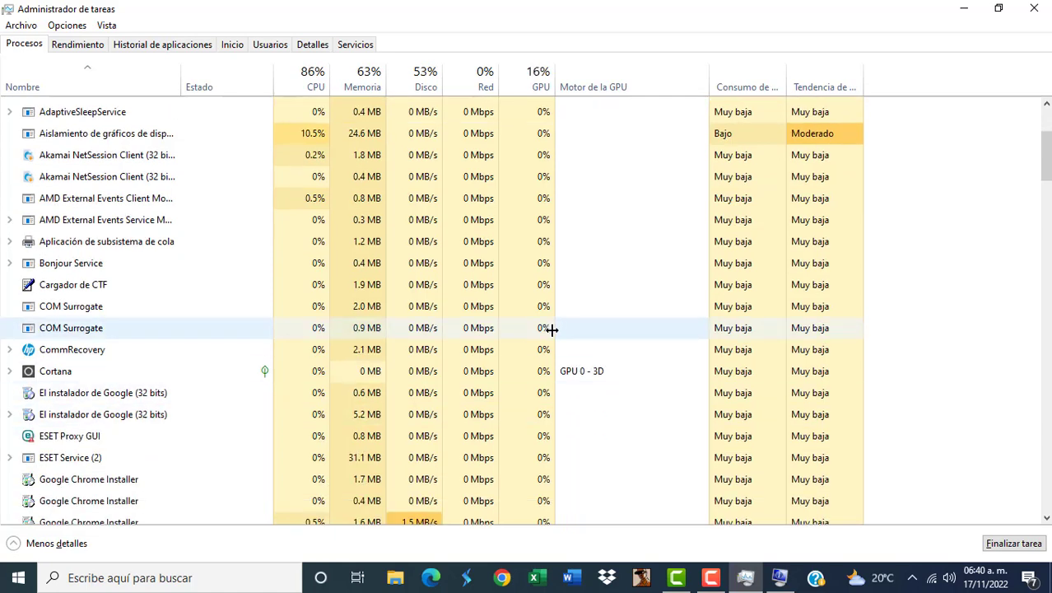
{"action": "scroll", "coordinate": [552, 329], "scroll_direction": "down", "scroll_amount": 3}
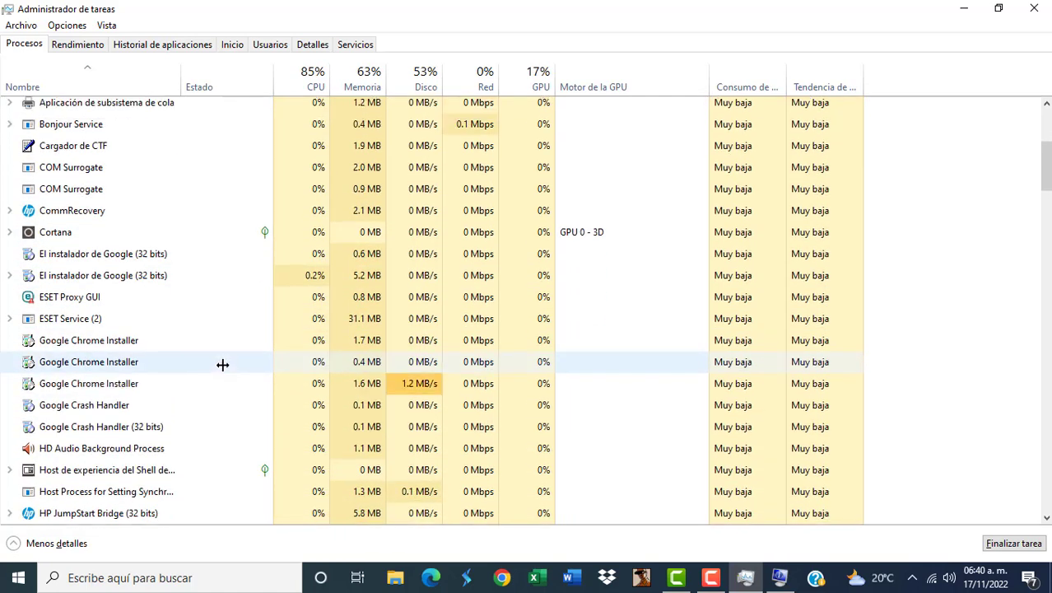
{"action": "scroll", "coordinate": [222, 364], "scroll_direction": "up", "scroll_amount": 1}
{"action": "left_click", "coordinate": [964, 9]}
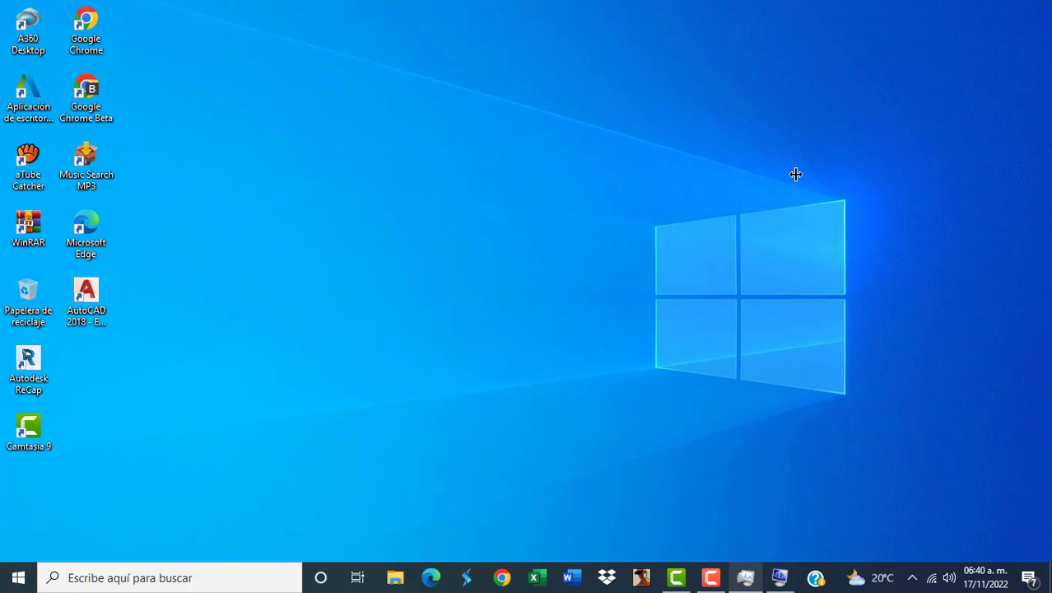
Step: Unpin the Word, Excel and Microsoft Edge shortcuts from the taskbar
{"action": "left_click", "coordinate": [467, 568]}
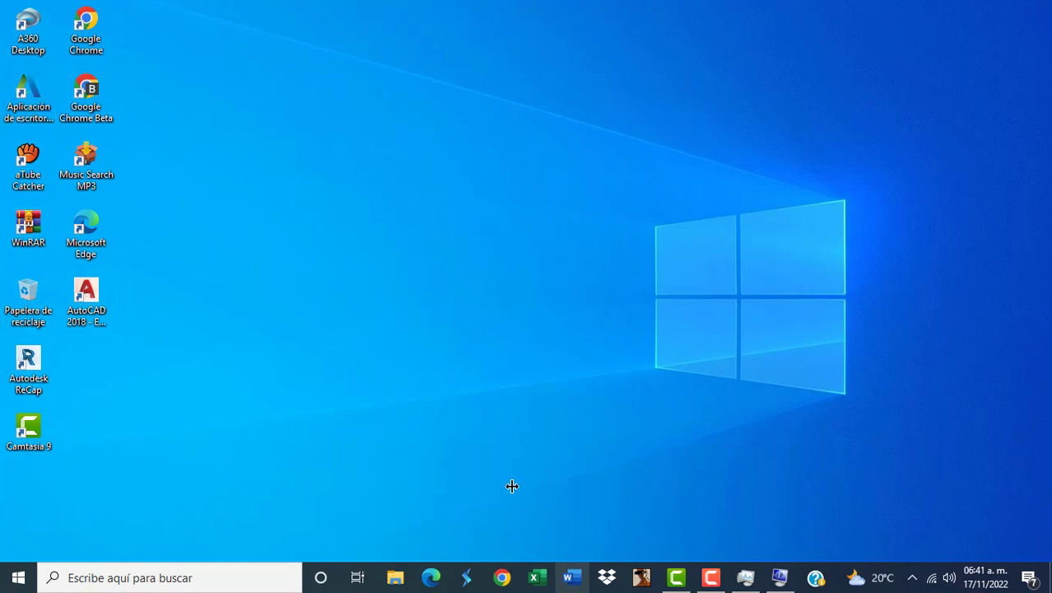
{"action": "right_click", "coordinate": [575, 578]}
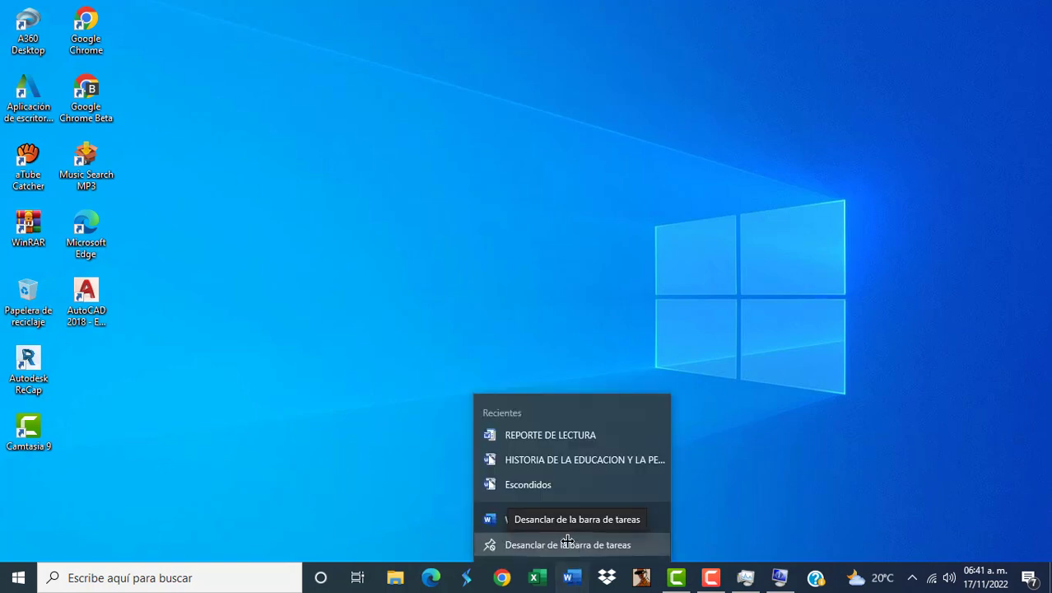
{"action": "left_click", "coordinate": [568, 544]}
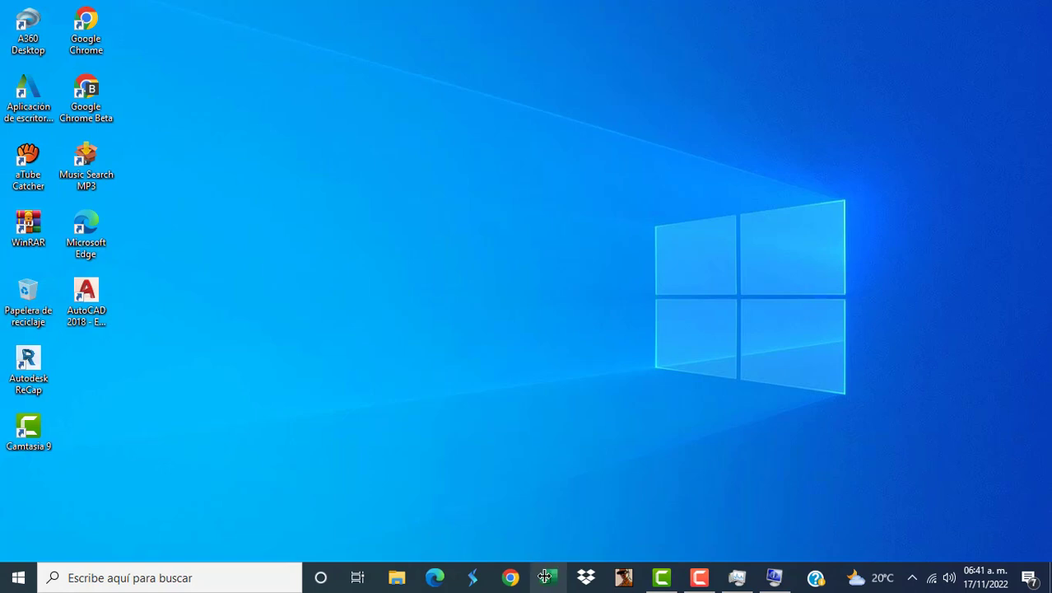
{"action": "left_click_drag", "start_coordinate": [545, 577], "coordinate": [462, 331]}
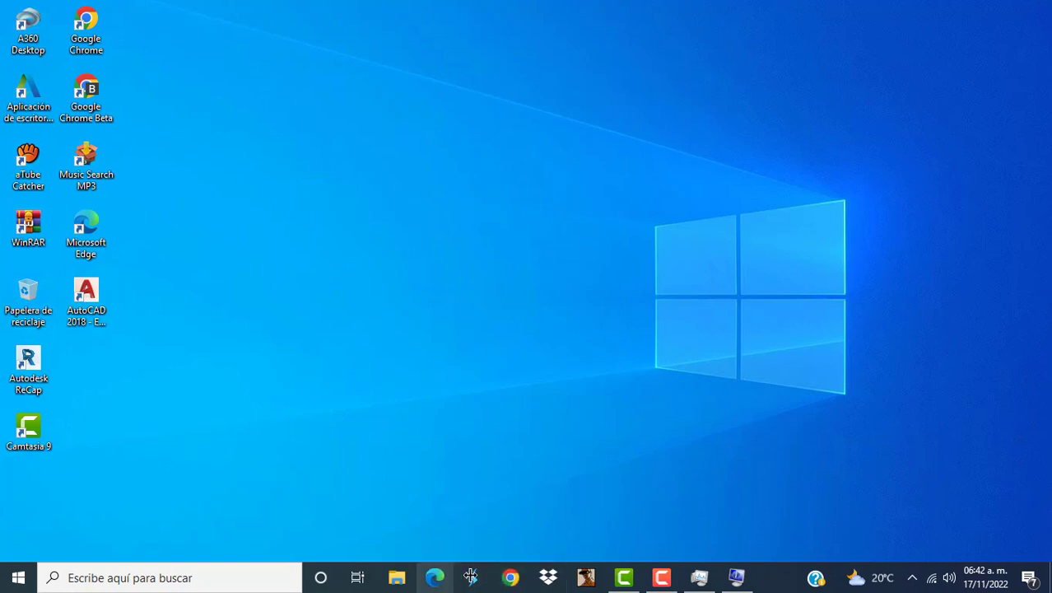
{"action": "right_click", "coordinate": [441, 579]}
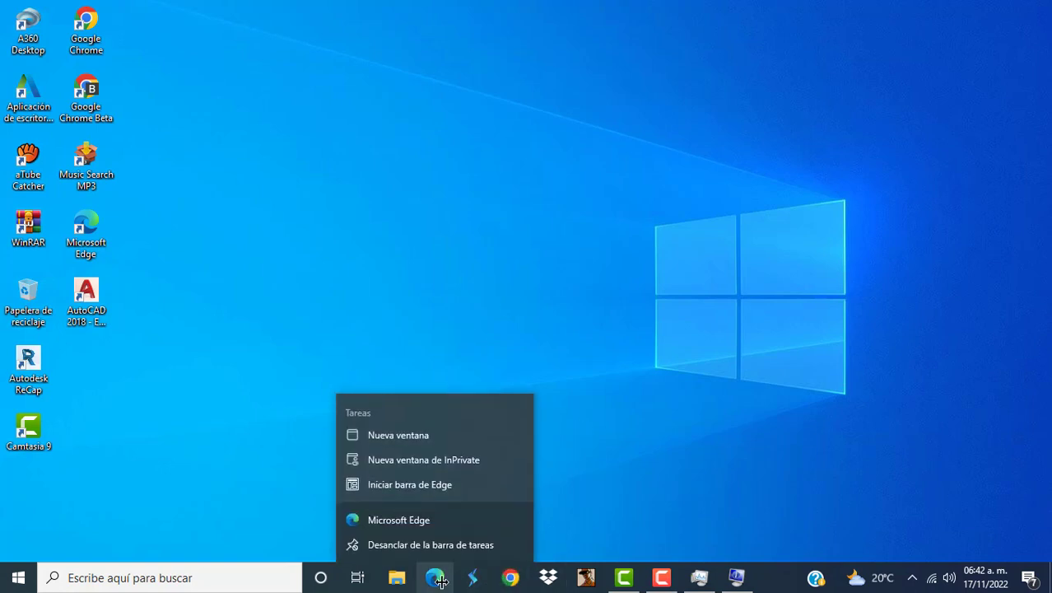
{"action": "left_click", "coordinate": [412, 544]}
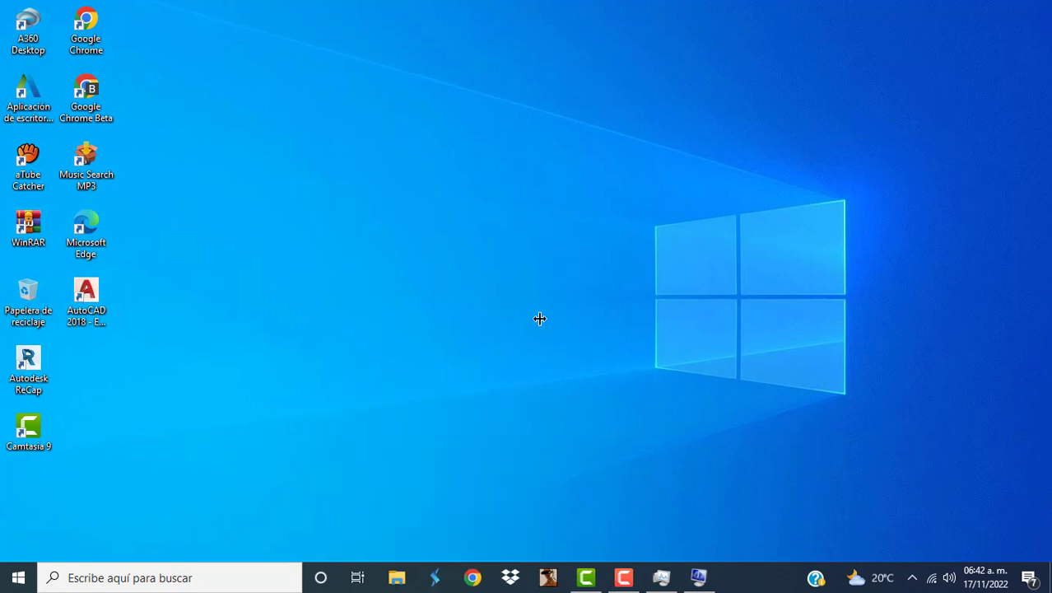
Step: Unpin the HP JumpStart, Dropbox promotion and gta_sa shortcuts from the taskbar
{"action": "right_click", "coordinate": [441, 578]}
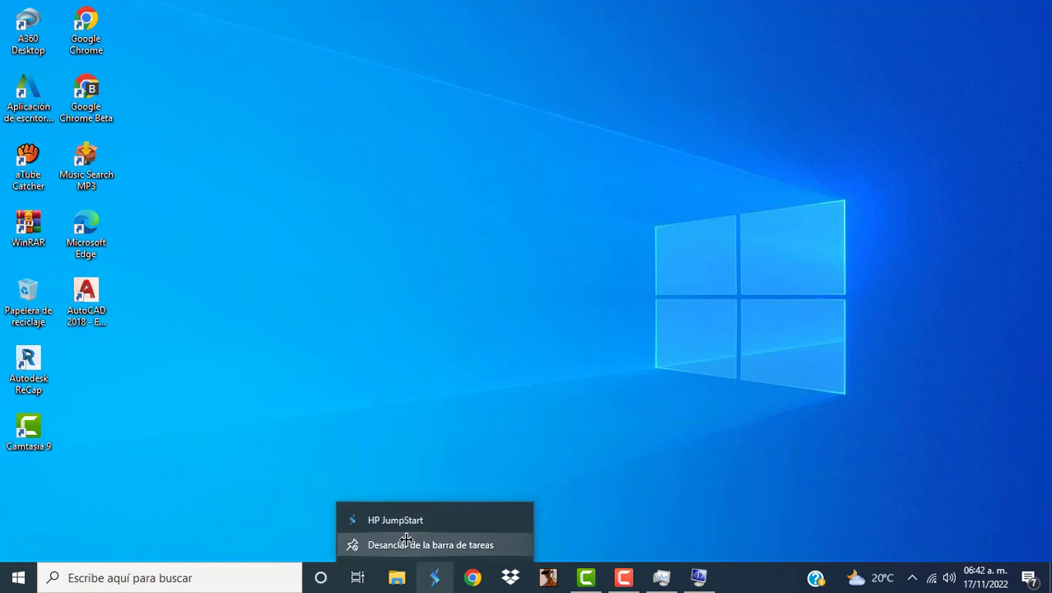
{"action": "left_click", "coordinate": [422, 544]}
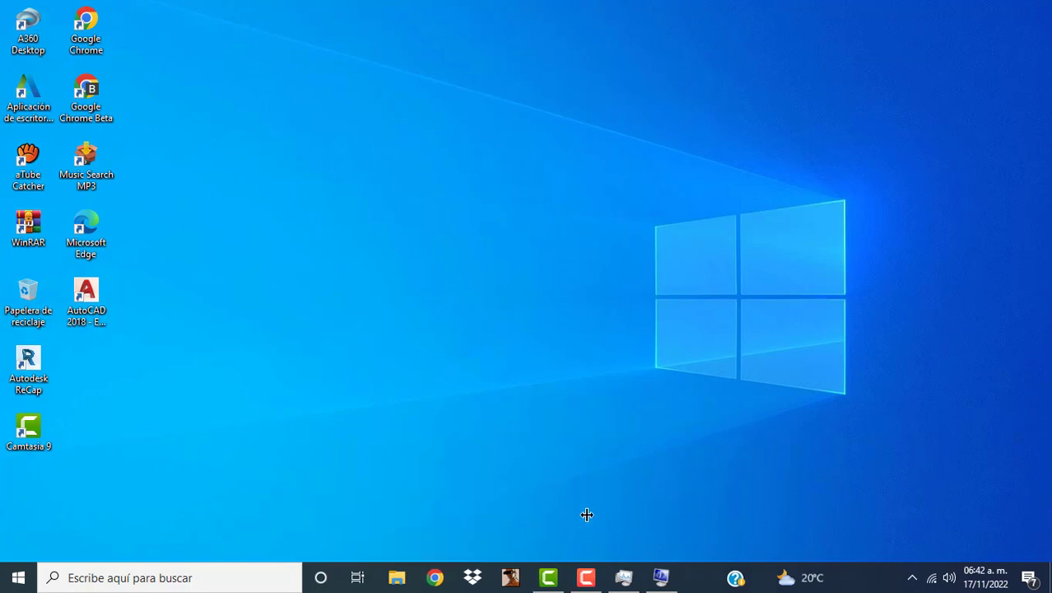
{"action": "right_click", "coordinate": [471, 574]}
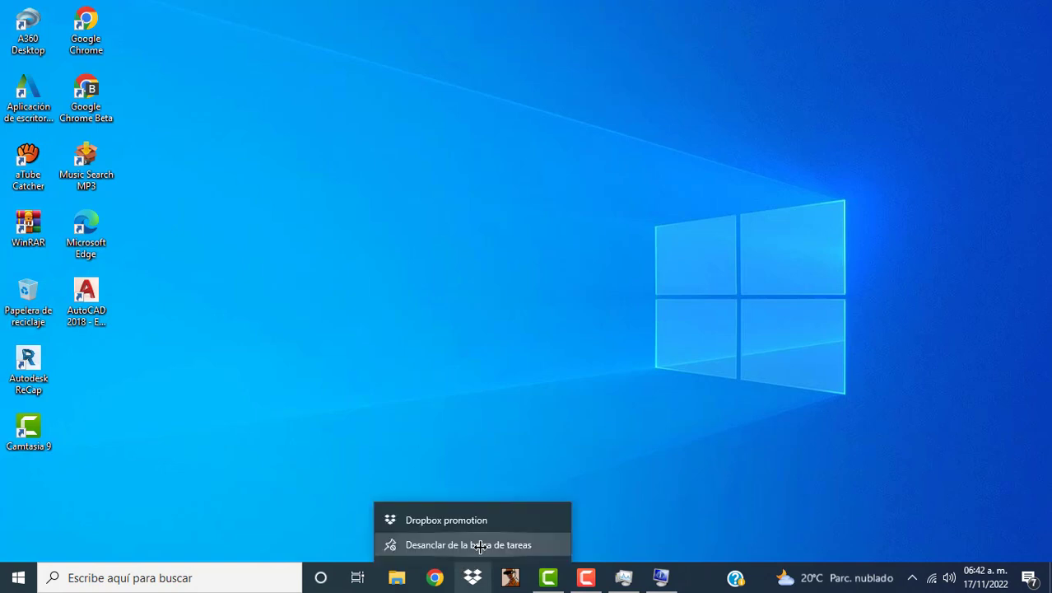
{"action": "left_click", "coordinate": [480, 545]}
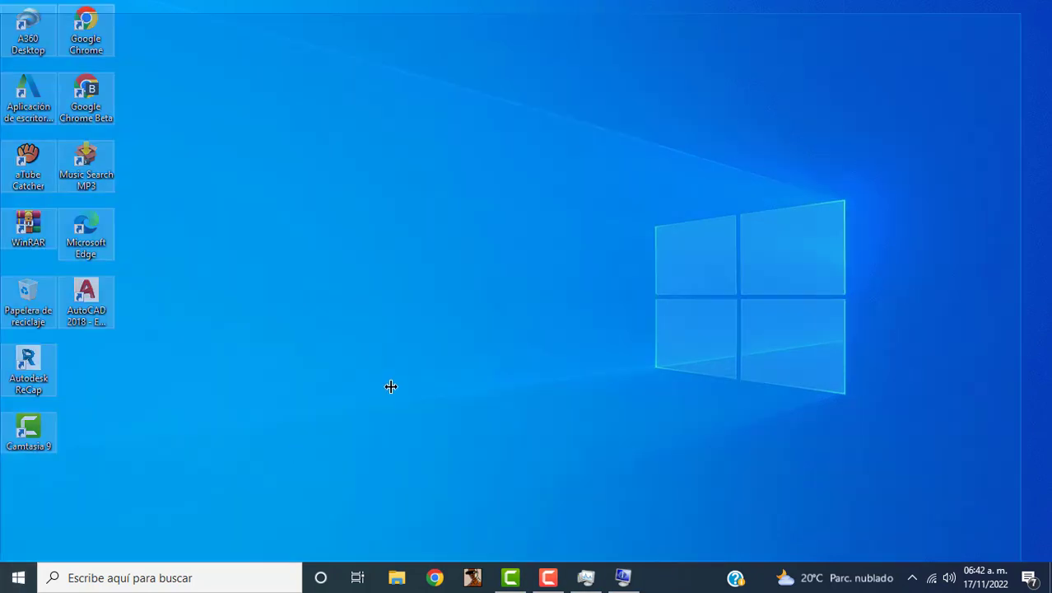
{"action": "right_click", "coordinate": [391, 383]}
{"action": "left_click", "coordinate": [432, 434]}
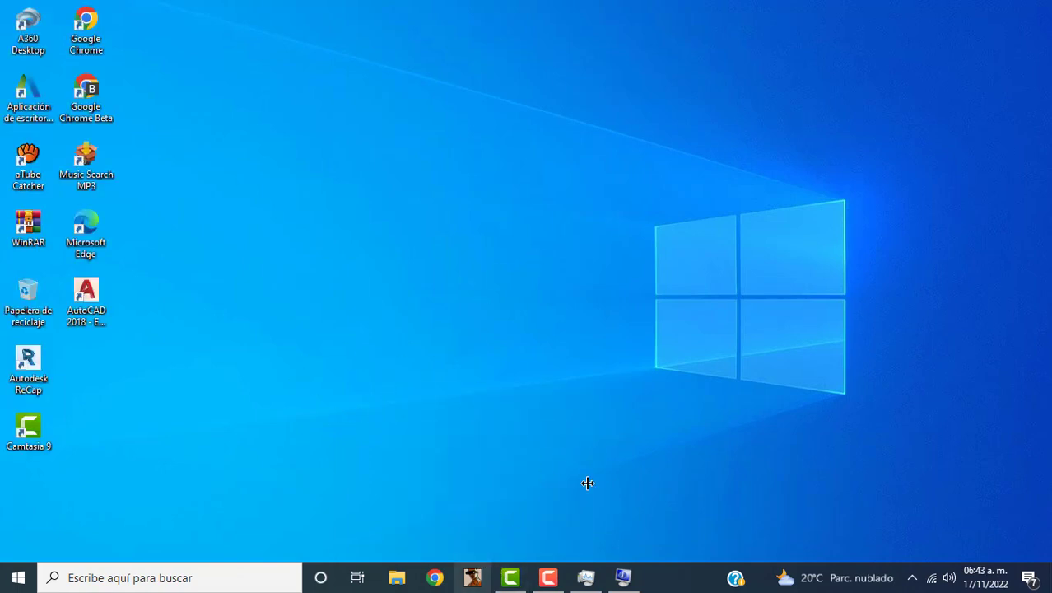
{"action": "right_click", "coordinate": [472, 576]}
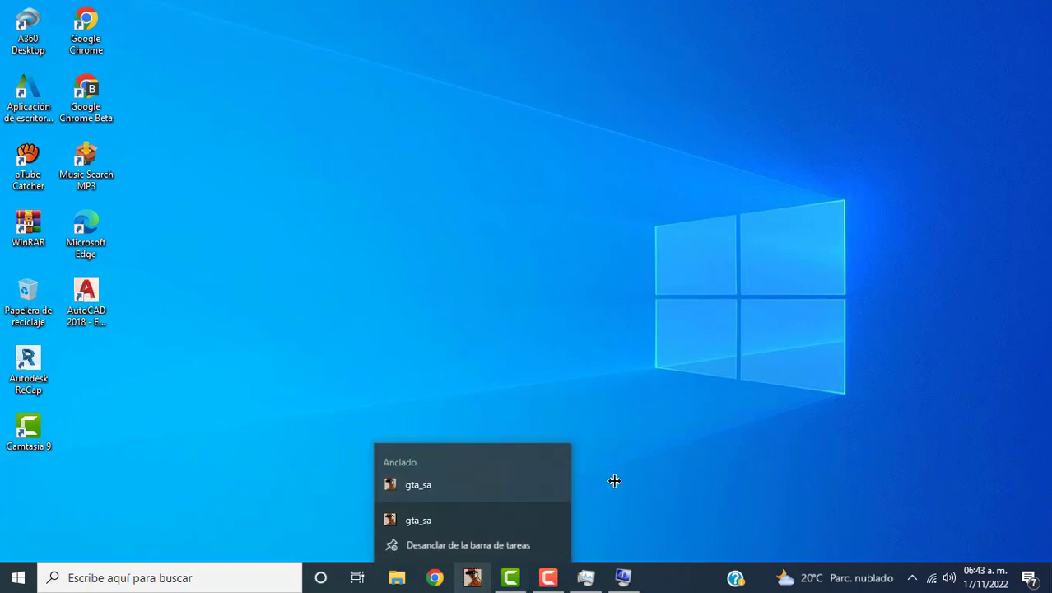
{"action": "key", "text": "Up"}
{"action": "key", "text": "Return"}
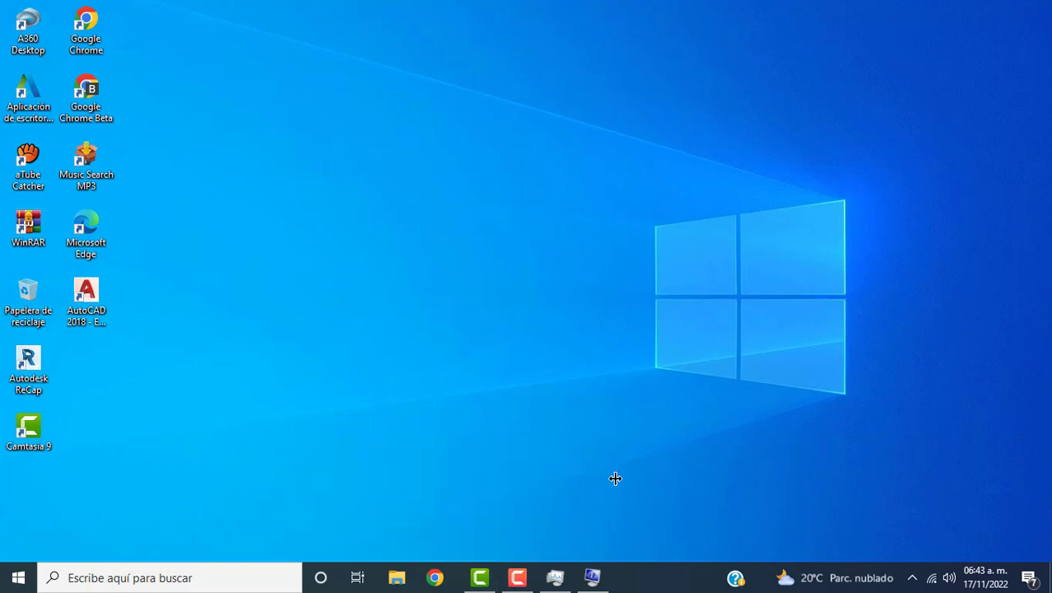
Step: Look at the taskbar options, the hidden tray icons and the News and interests feed
{"action": "right_click", "coordinate": [735, 574]}
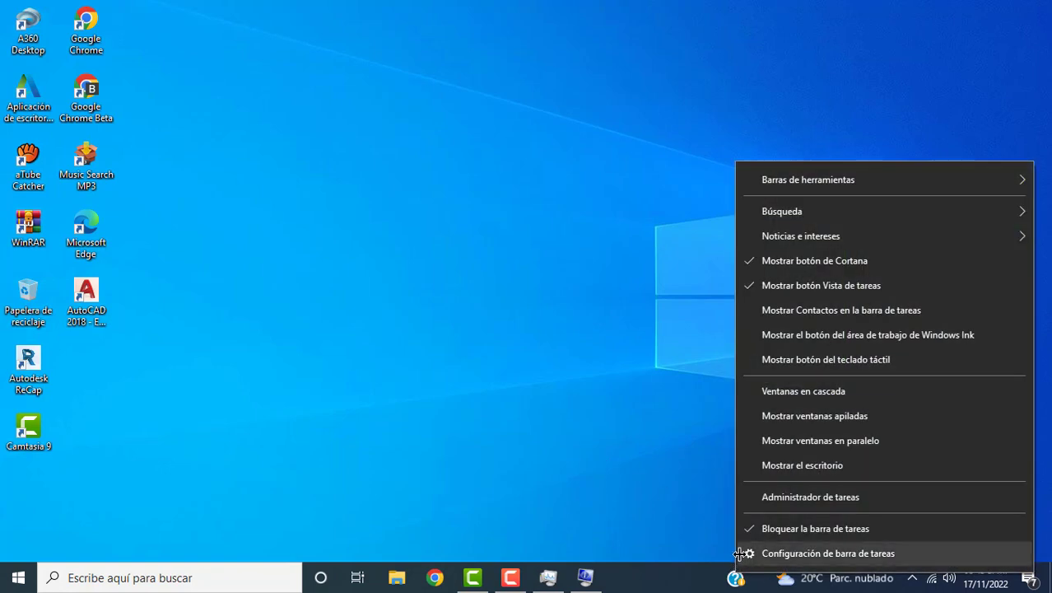
{"action": "left_click", "coordinate": [664, 376]}
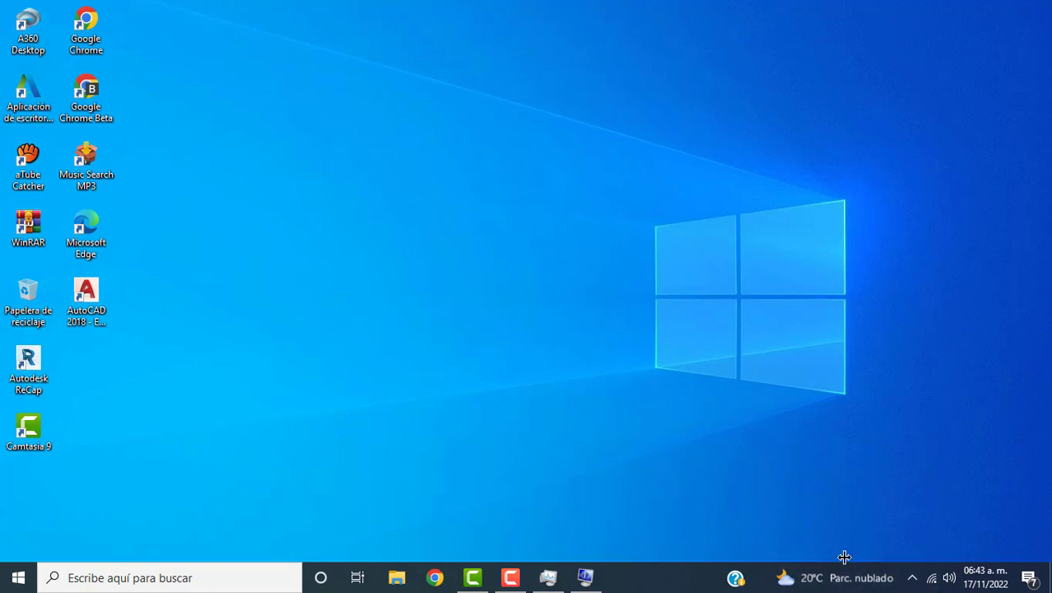
{"action": "left_click", "coordinate": [912, 576]}
{"action": "left_click", "coordinate": [861, 577]}
{"action": "left_click", "coordinate": [857, 572]}
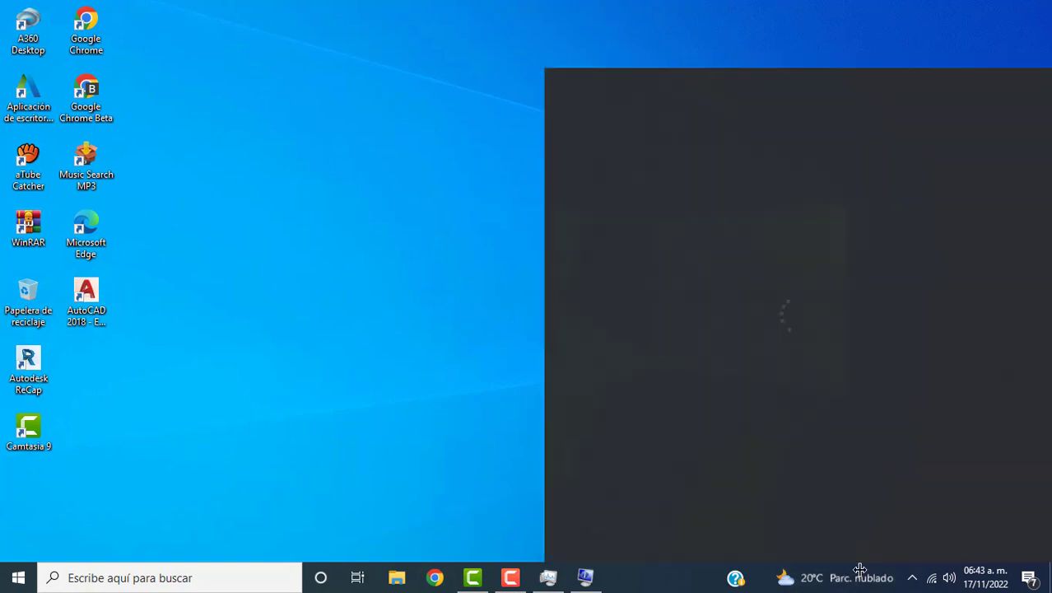
{"action": "left_click", "coordinate": [868, 574]}
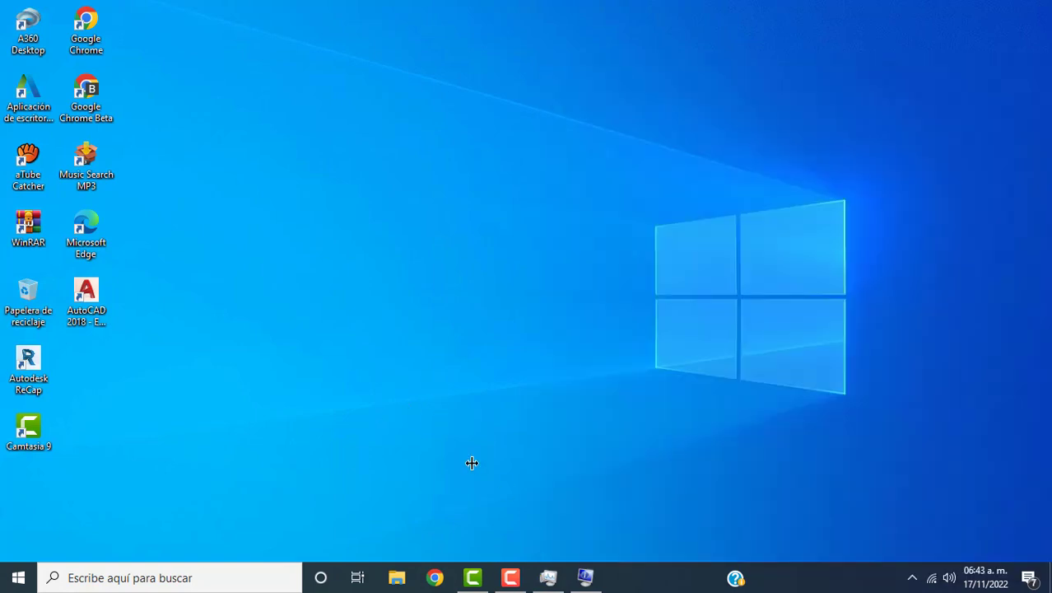
Step: Turn off the HP Support Assistant Quick Access toolbar on the taskbar
{"action": "right_click", "coordinate": [824, 577]}
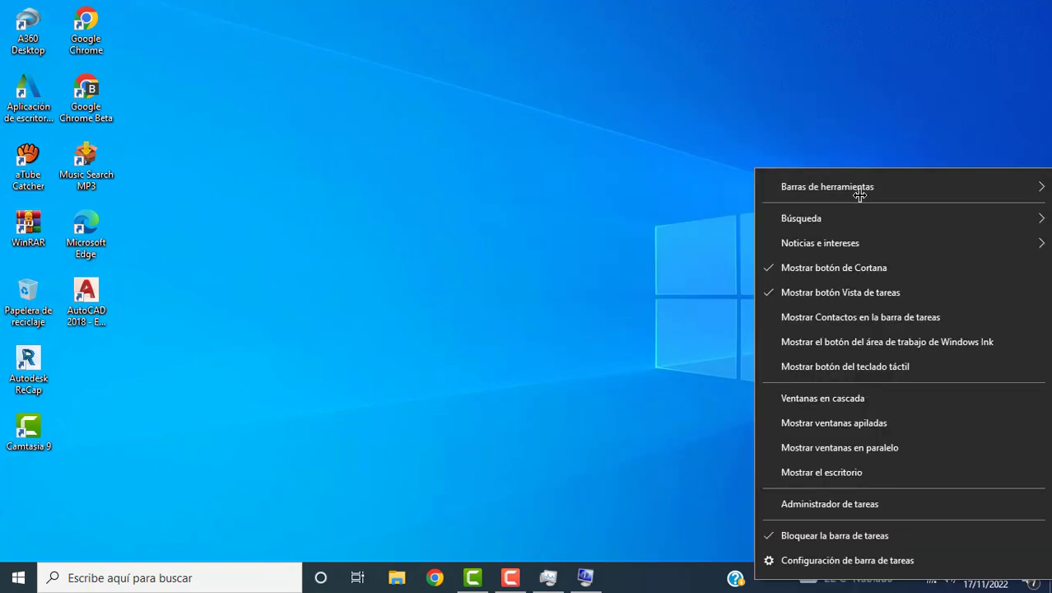
{"action": "mouse_move", "coordinate": [865, 188]}
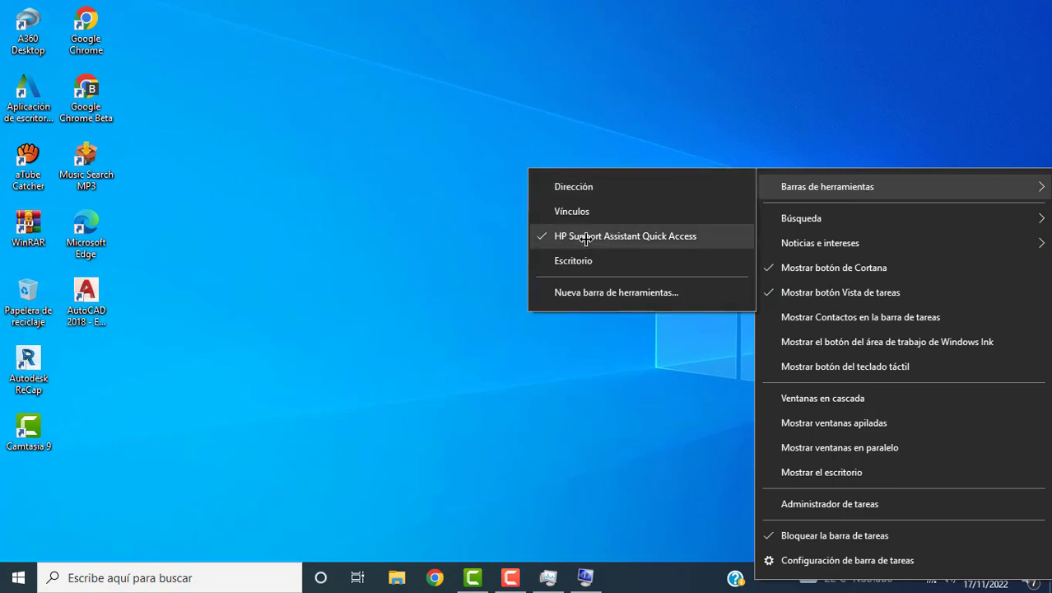
{"action": "left_click", "coordinate": [543, 238]}
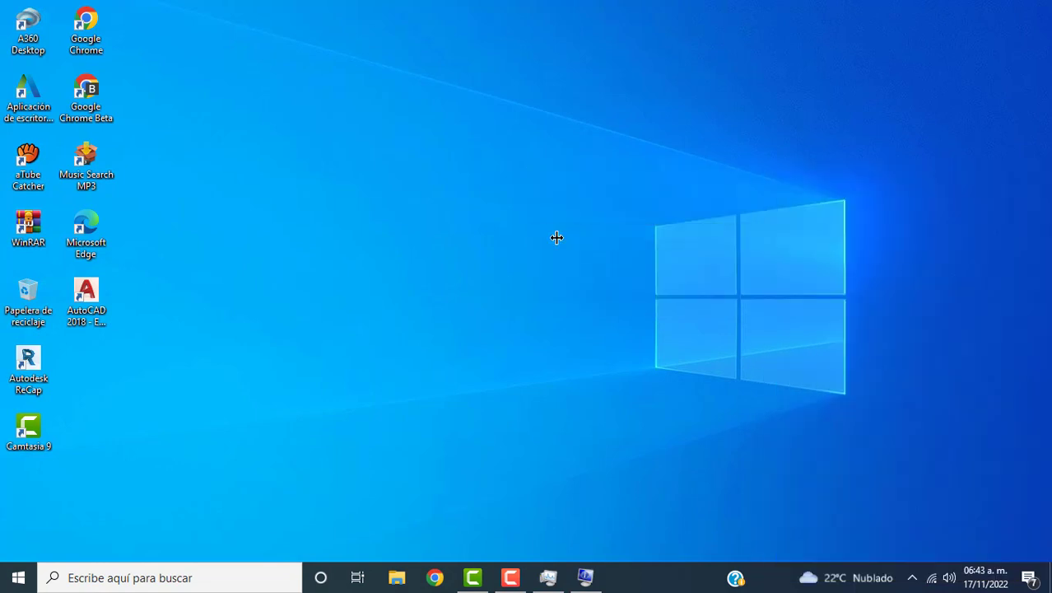
Step: Disable News and interests on the taskbar after viewing its feed
{"action": "right_click", "coordinate": [833, 583]}
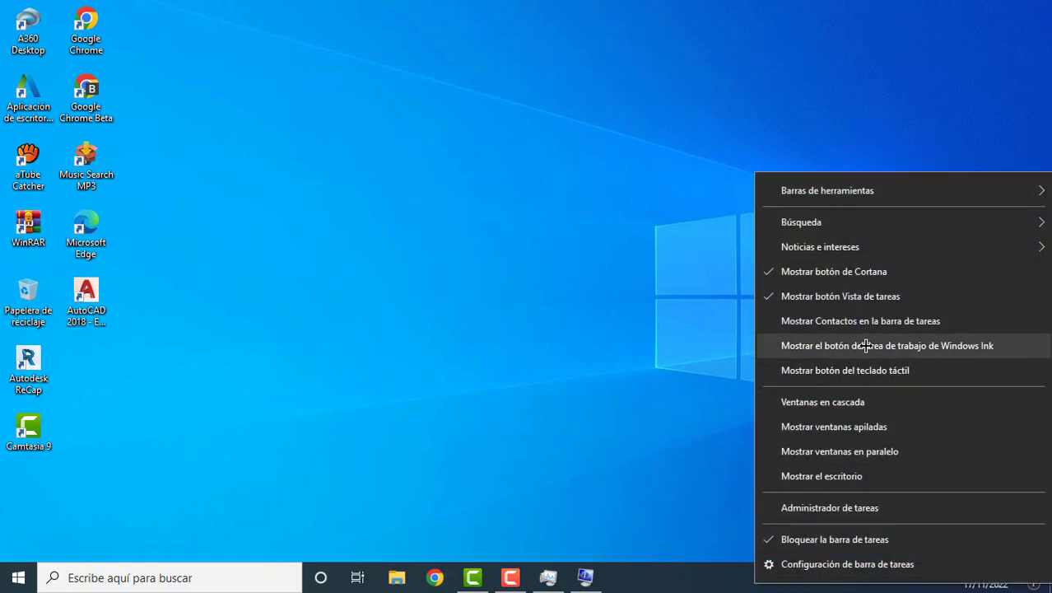
{"action": "left_click", "coordinate": [849, 587]}
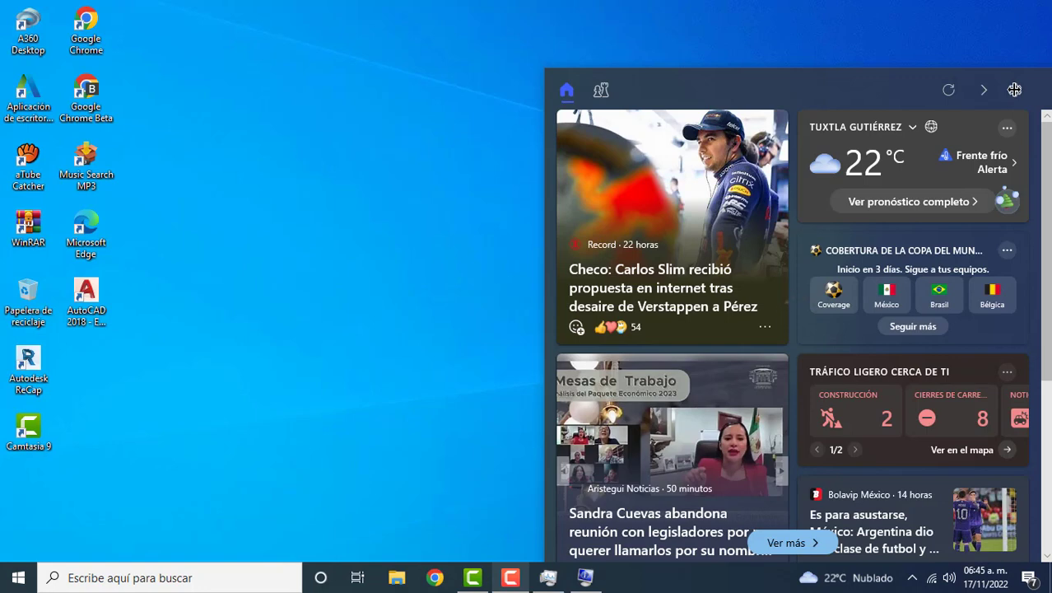
{"action": "right_click", "coordinate": [755, 576]}
{"action": "left_click", "coordinate": [746, 588]}
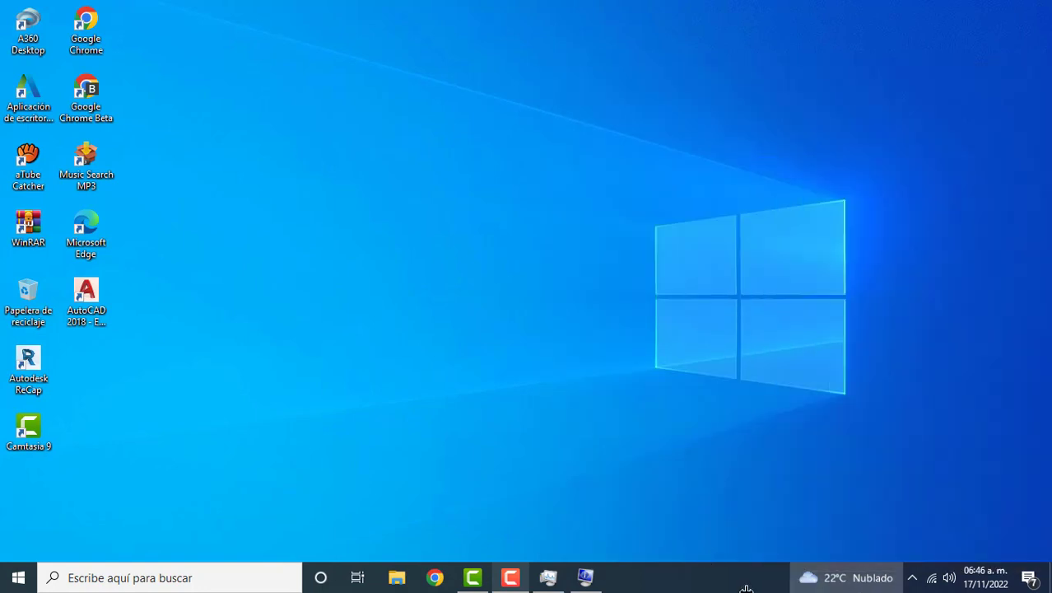
{"action": "right_click", "coordinate": [746, 586]}
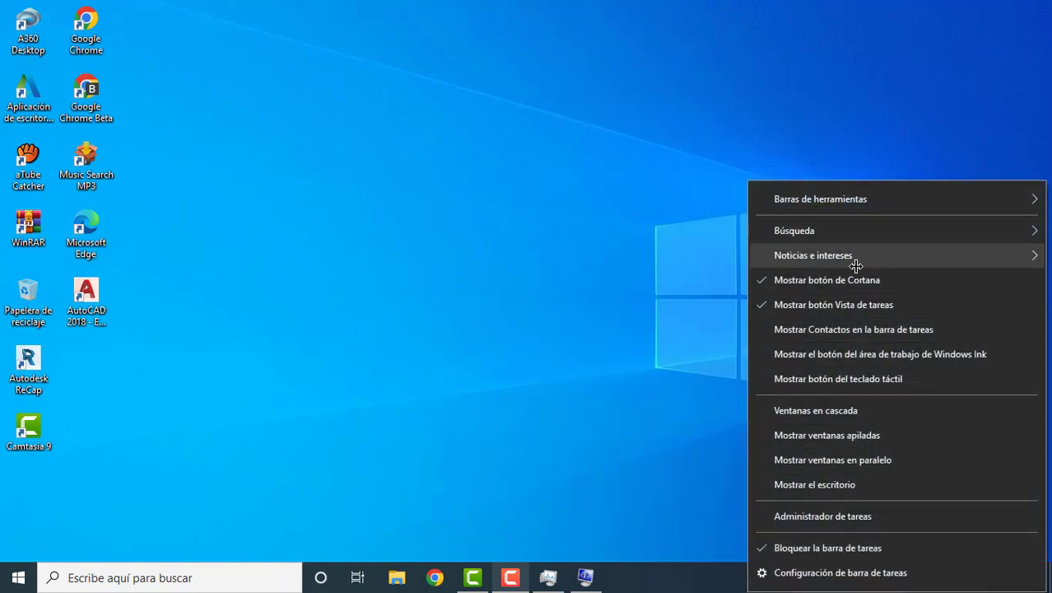
{"action": "mouse_move", "coordinate": [840, 254]}
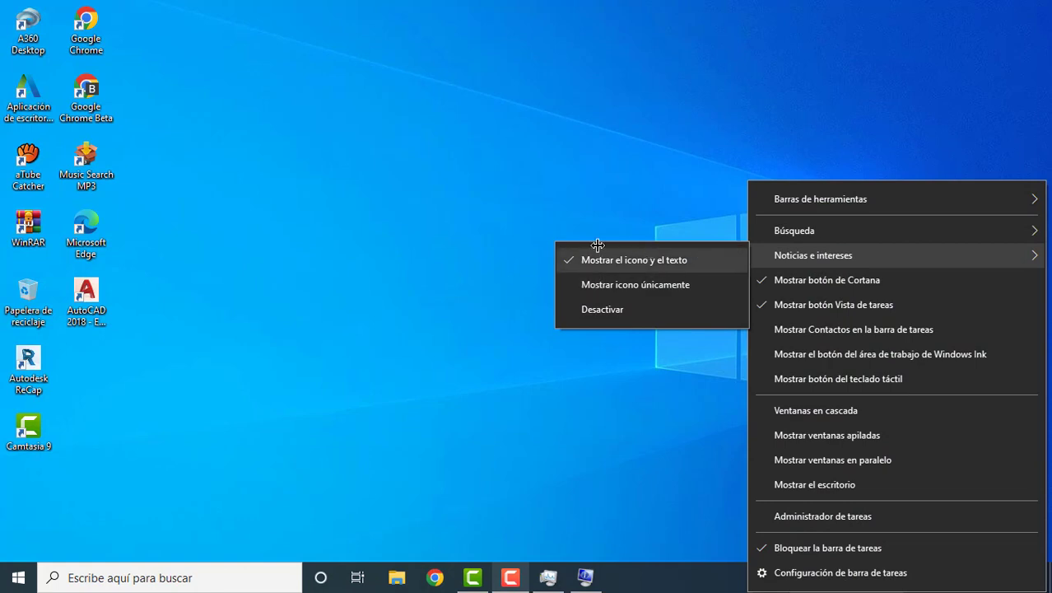
{"action": "left_click", "coordinate": [620, 307]}
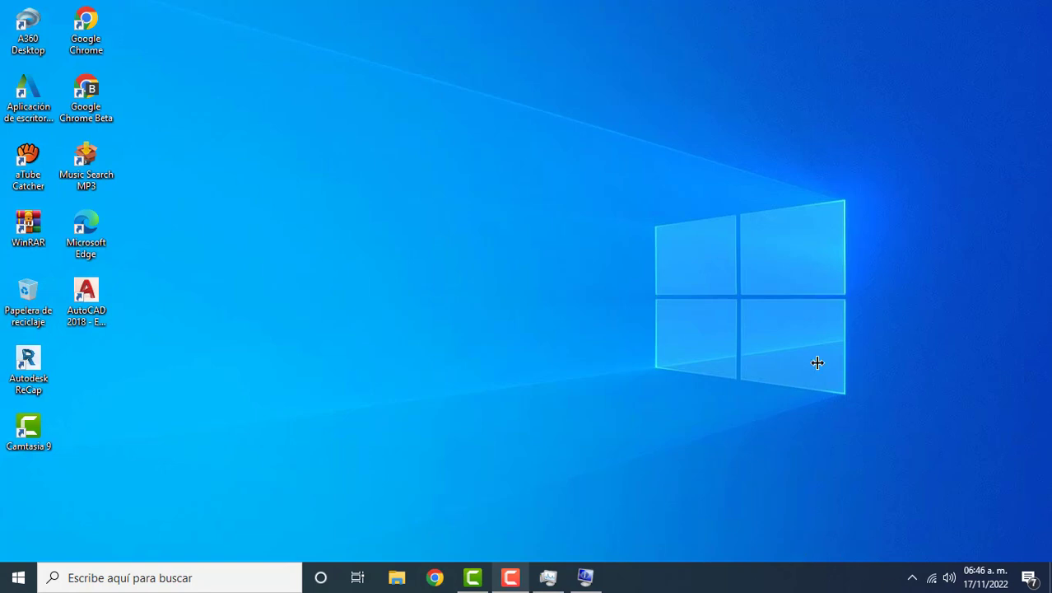
Step: Re-enable News and interests on the taskbar with both icon and text
{"action": "right_click", "coordinate": [830, 571]}
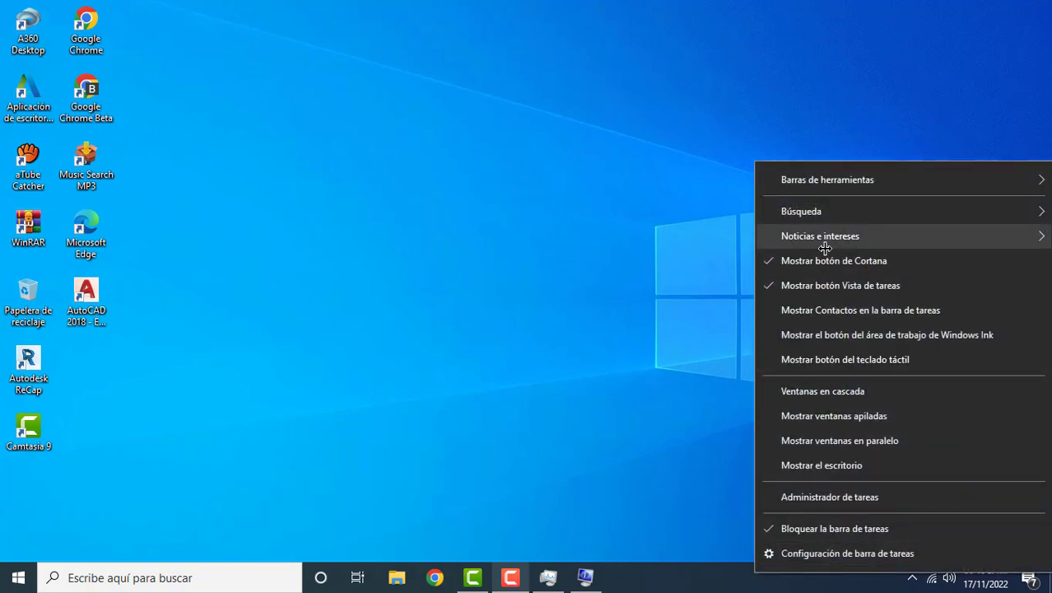
{"action": "mouse_move", "coordinate": [854, 236]}
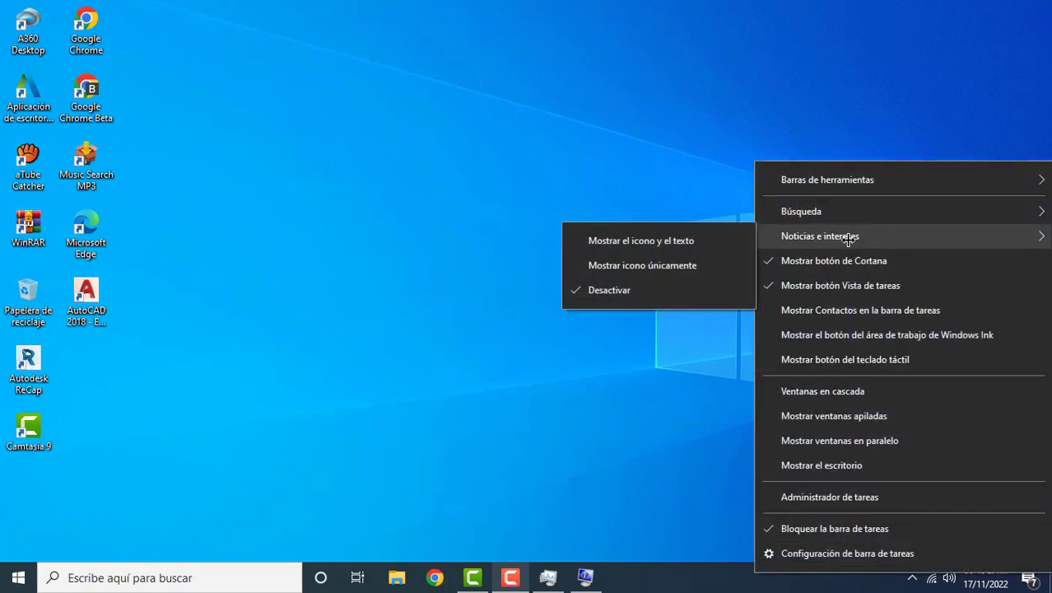
{"action": "right_click", "coordinate": [714, 574]}
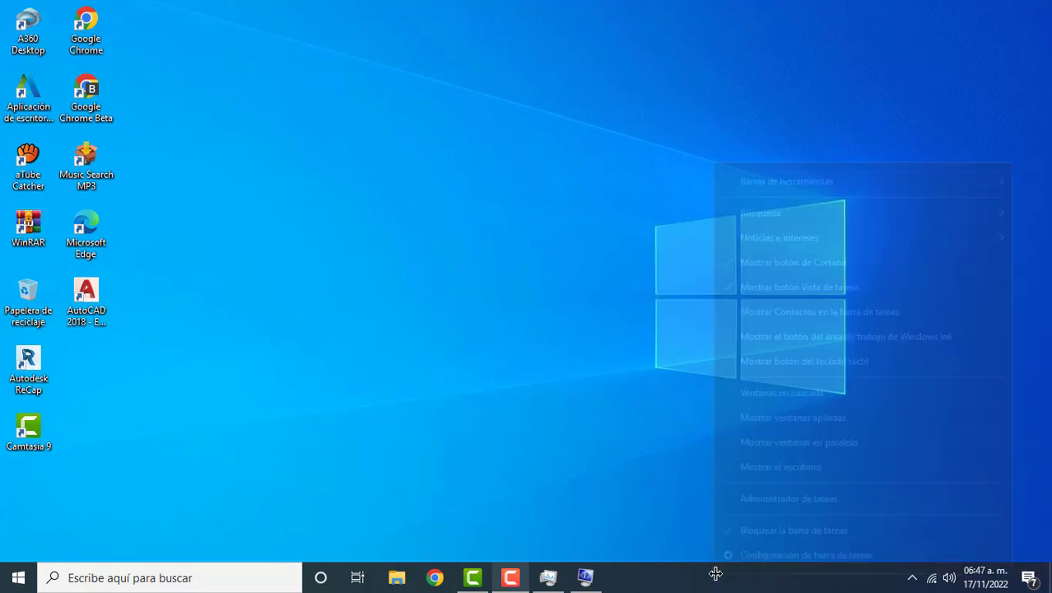
{"action": "mouse_move", "coordinate": [780, 237]}
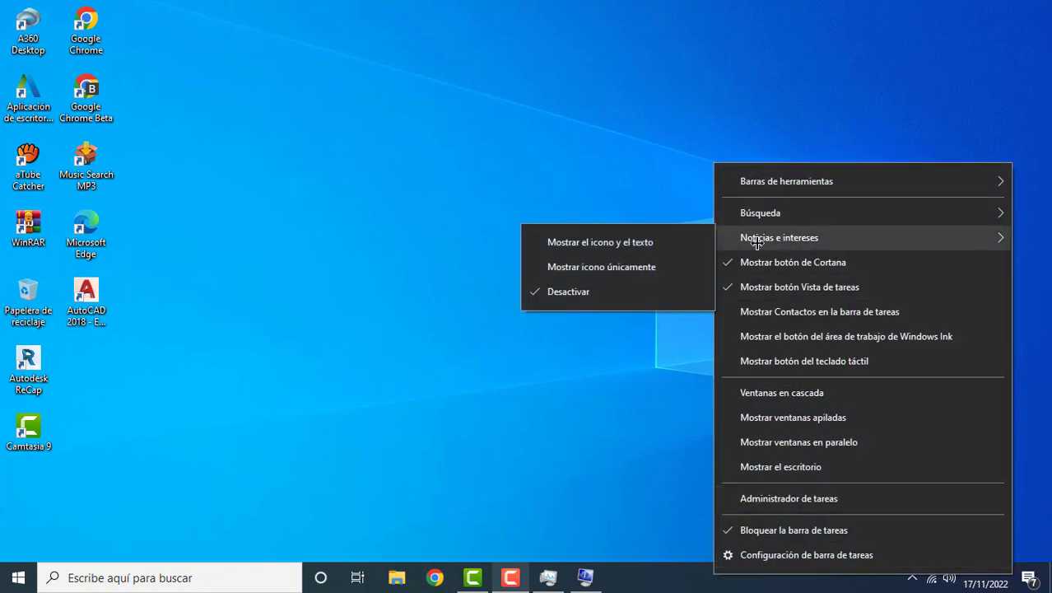
{"action": "left_click", "coordinate": [613, 245]}
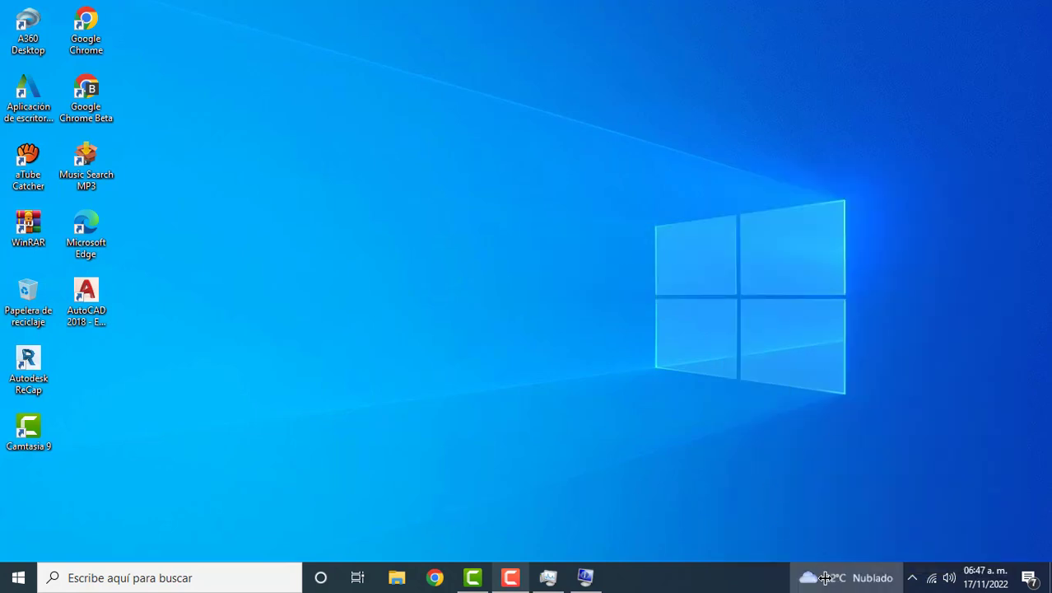
Step: Set News and interests on the taskbar back to disabled
{"action": "right_click", "coordinate": [742, 567]}
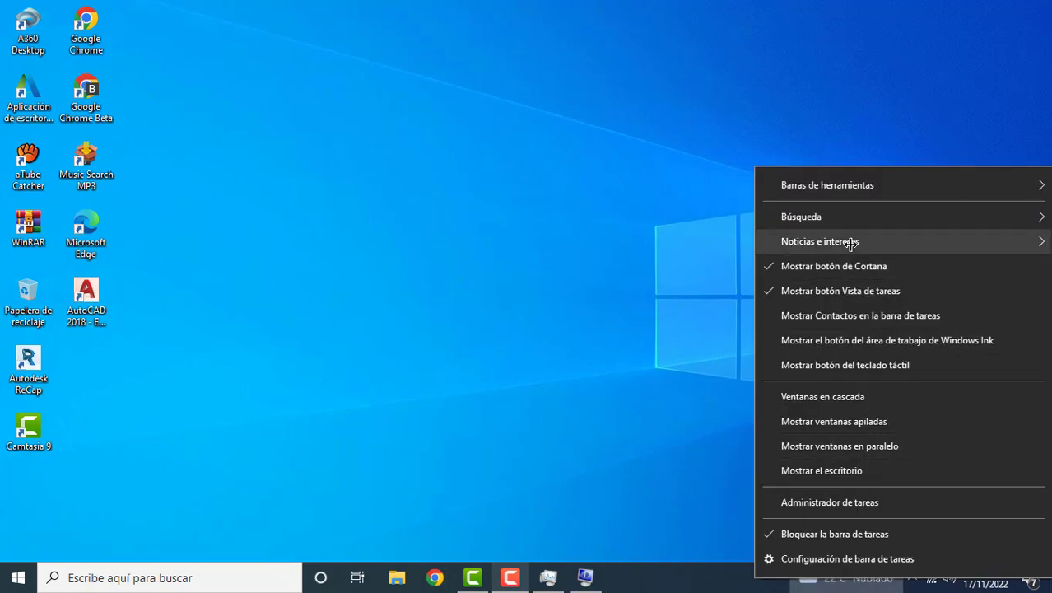
{"action": "mouse_move", "coordinate": [852, 242]}
{"action": "left_click", "coordinate": [618, 295]}
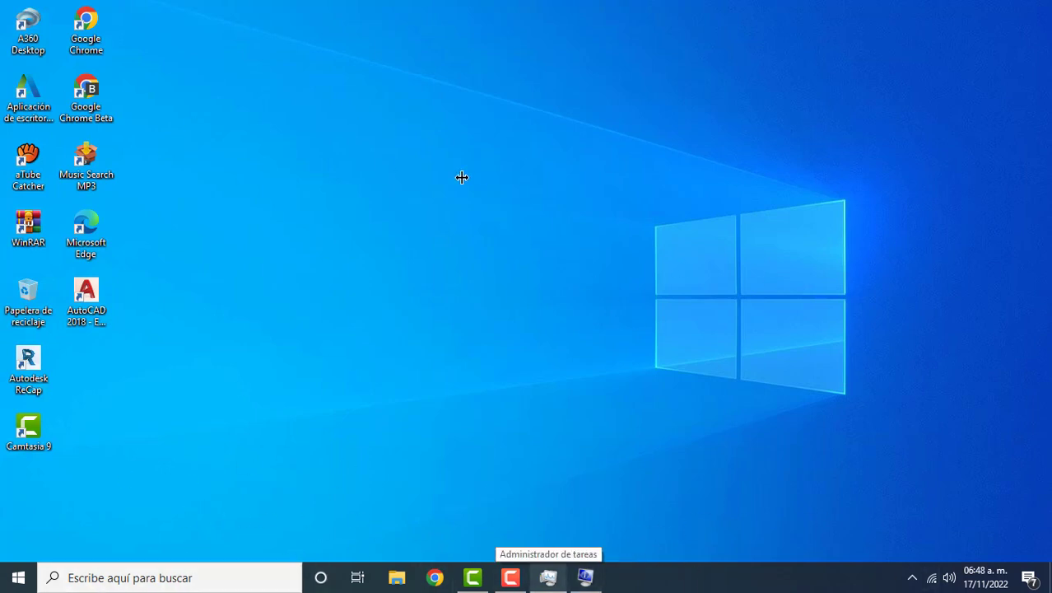
Step: Examine the hidden system tray icons to see which programs are running
{"action": "left_click", "coordinate": [912, 577]}
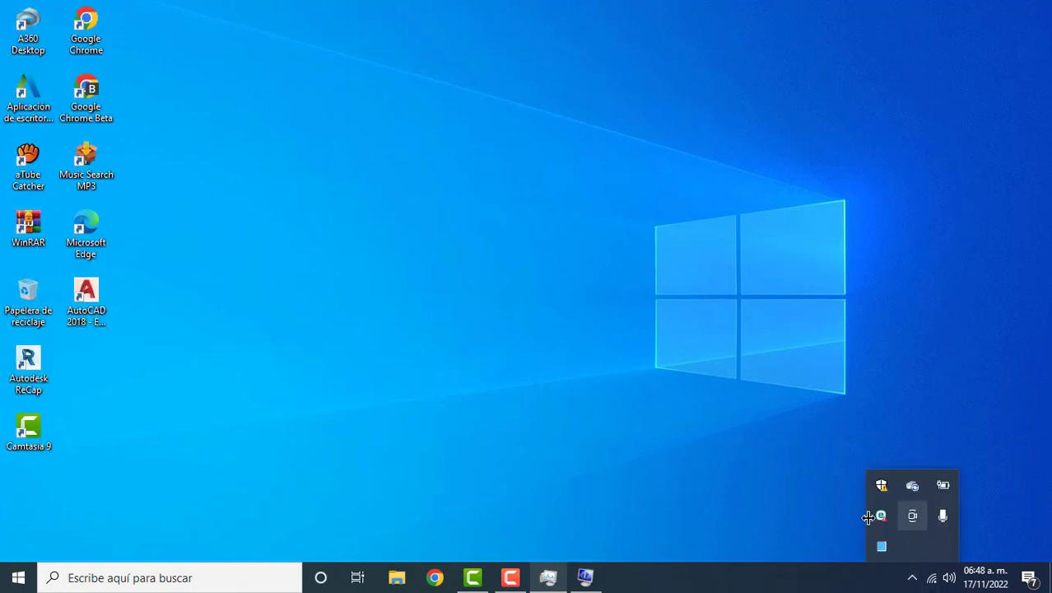
{"action": "left_click_drag", "start_coordinate": [869, 517], "coordinate": [927, 523]}
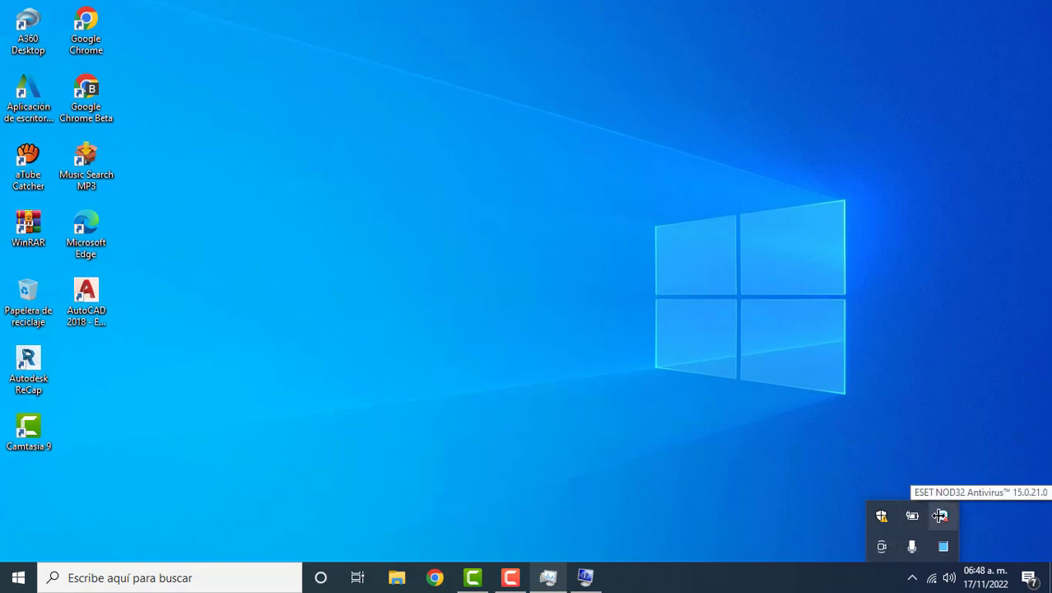
{"action": "left_click_drag", "start_coordinate": [939, 515], "coordinate": [555, 119]}
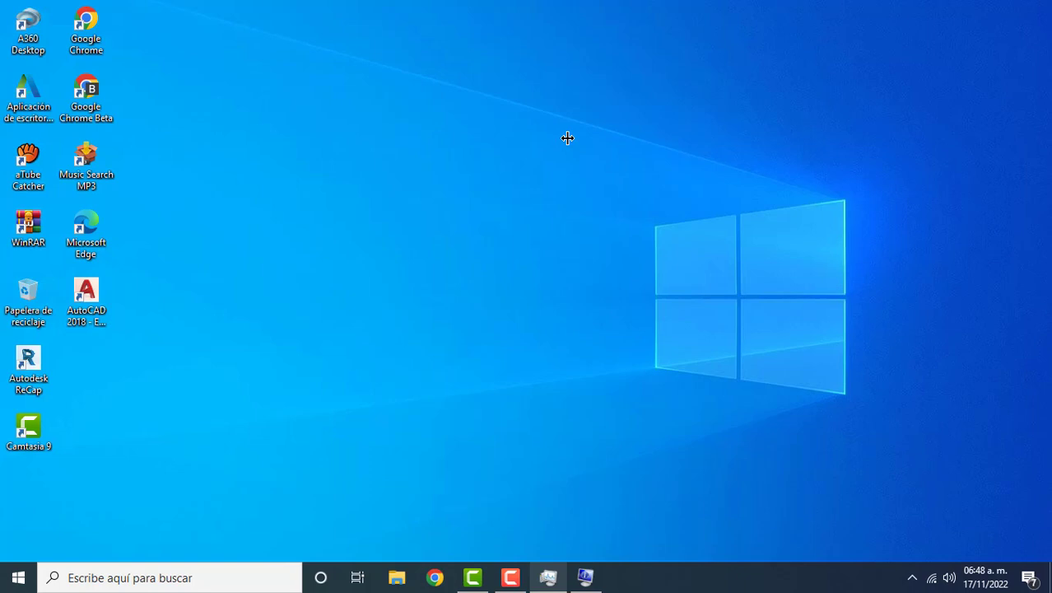
{"action": "left_click", "coordinate": [908, 576]}
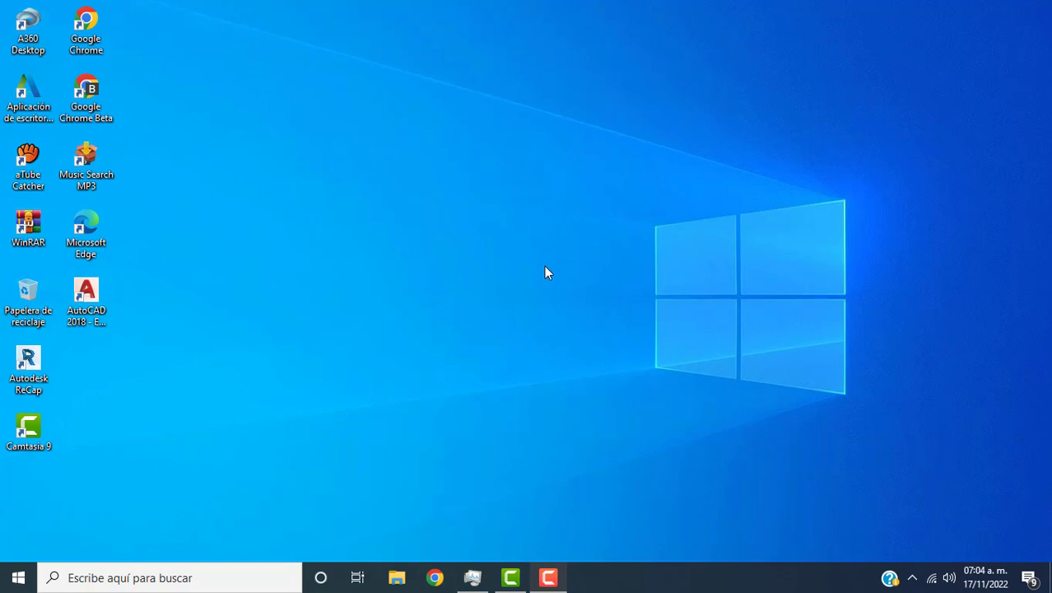
Step: Open the Start menu, look through its pinned tiles and make the menu taller
{"action": "key", "text": "super"}
{"action": "key", "text": "super"}
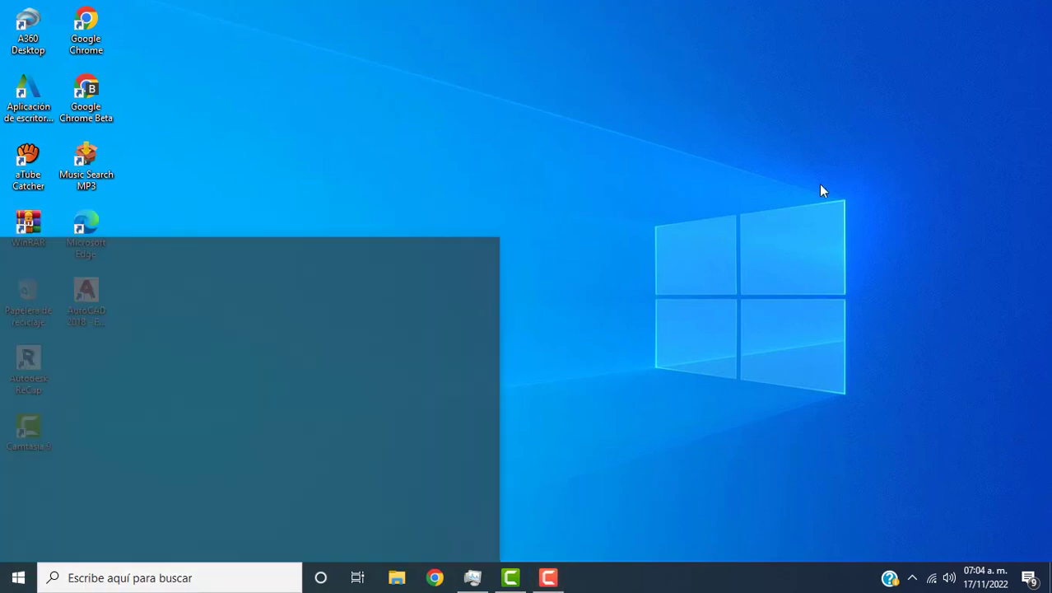
{"action": "key", "text": "super"}
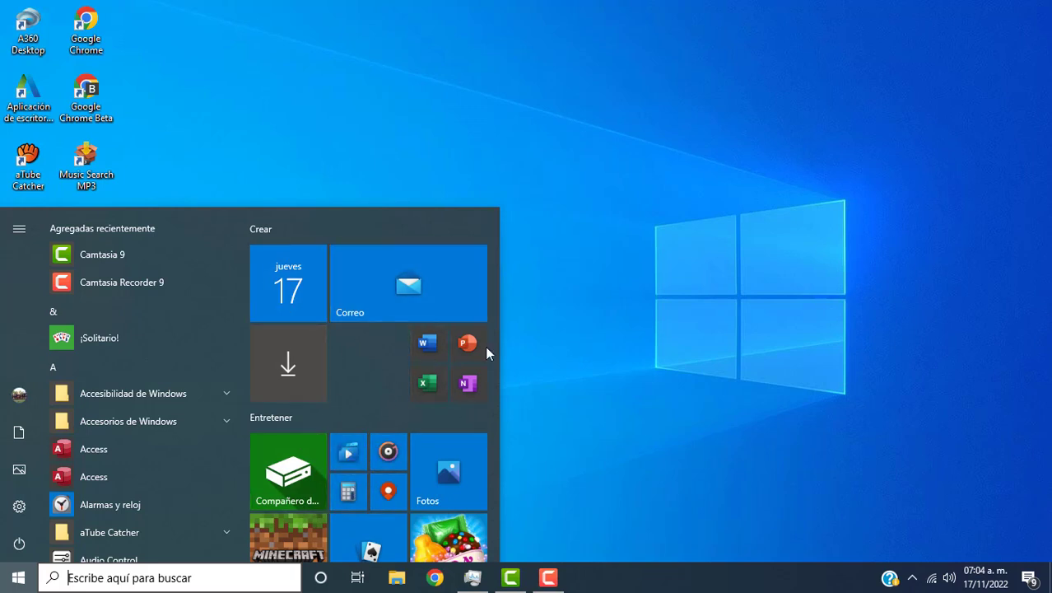
{"action": "scroll", "coordinate": [344, 284], "scroll_direction": "down", "scroll_amount": 6}
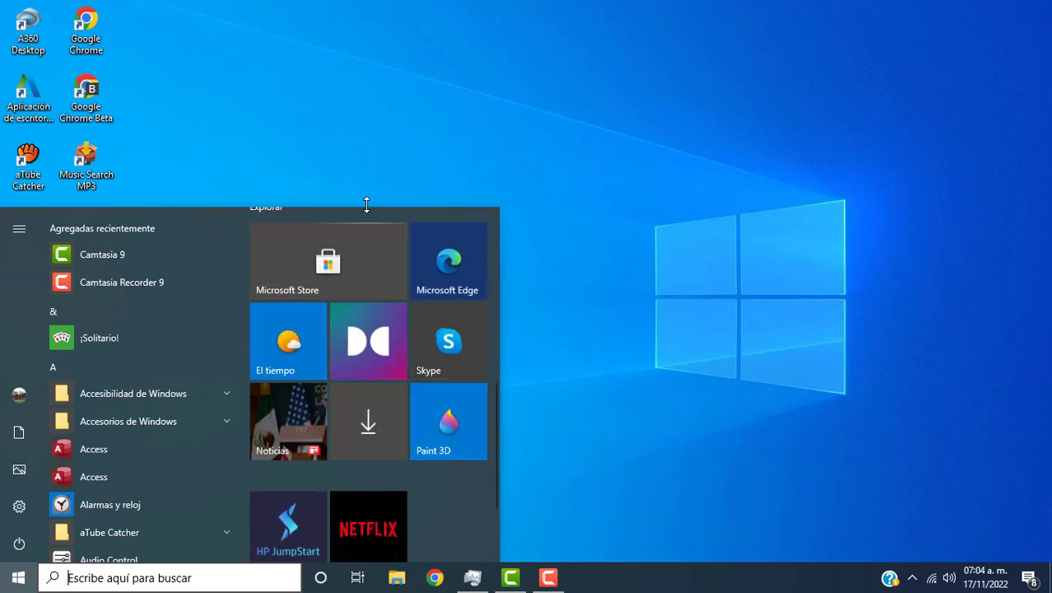
{"action": "left_click_drag", "start_coordinate": [343, 207], "coordinate": [344, 105]}
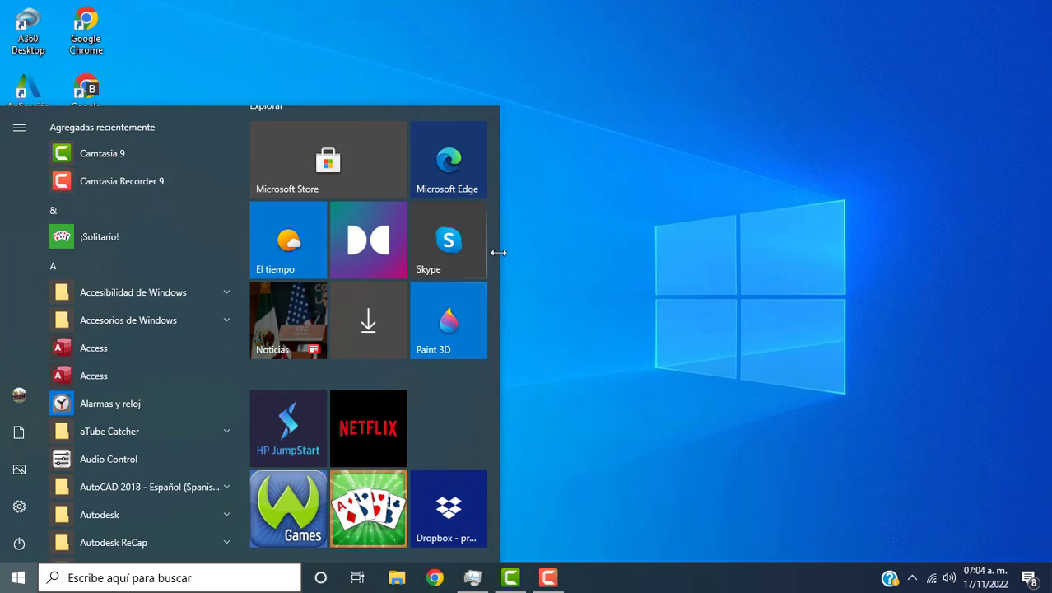
Step: Look through the pinned Start menu tiles for live ones and check the options of the Correo tile
{"action": "scroll", "coordinate": [355, 355], "scroll_direction": "up", "scroll_amount": 6}
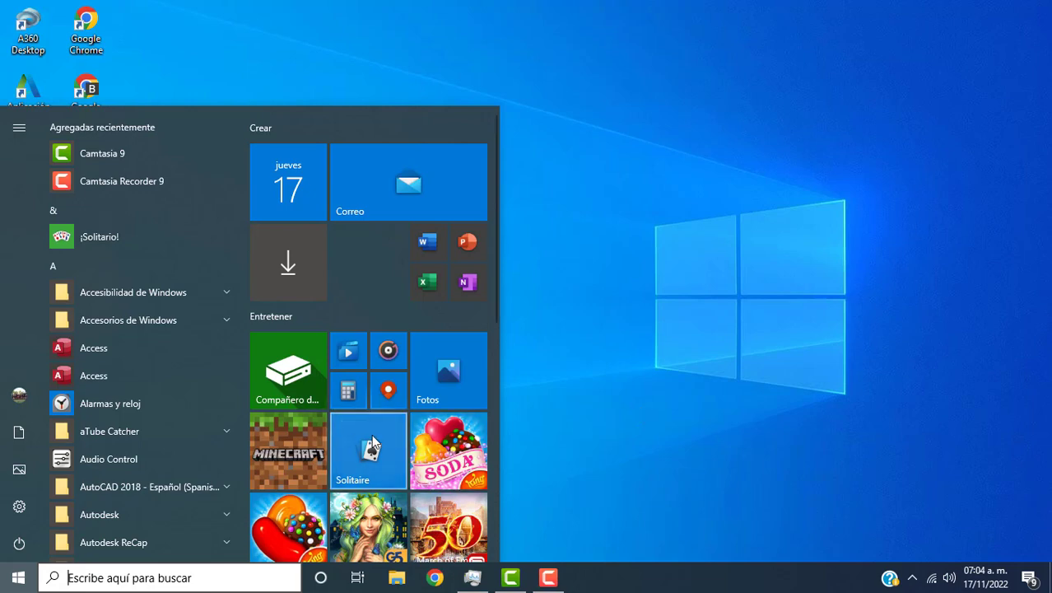
{"action": "scroll", "coordinate": [367, 476], "scroll_direction": "down", "scroll_amount": 3}
{"action": "scroll", "coordinate": [411, 432], "scroll_direction": "up", "scroll_amount": 3}
{"action": "scroll", "coordinate": [412, 432], "scroll_direction": "down", "scroll_amount": 2}
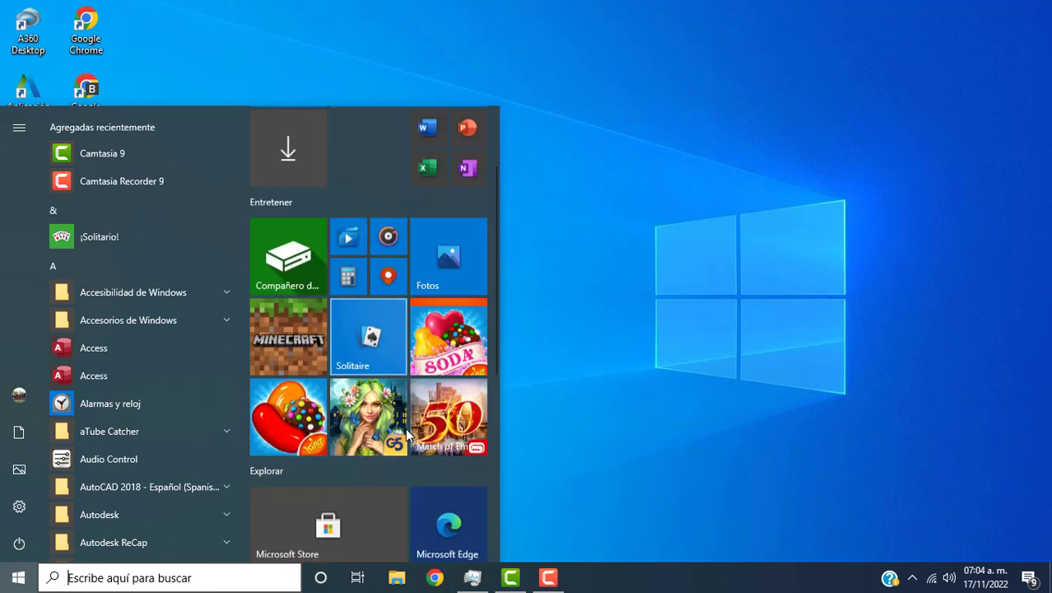
{"action": "scroll", "coordinate": [426, 362], "scroll_direction": "up", "scroll_amount": 1}
{"action": "scroll", "coordinate": [426, 362], "scroll_direction": "up", "scroll_amount": 1}
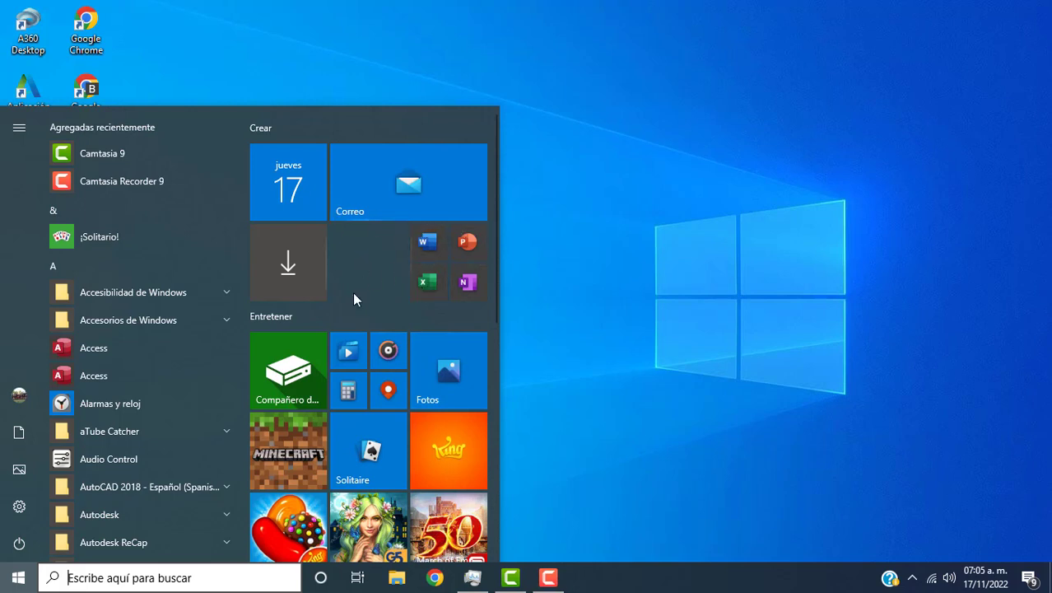
{"action": "right_click", "coordinate": [421, 184]}
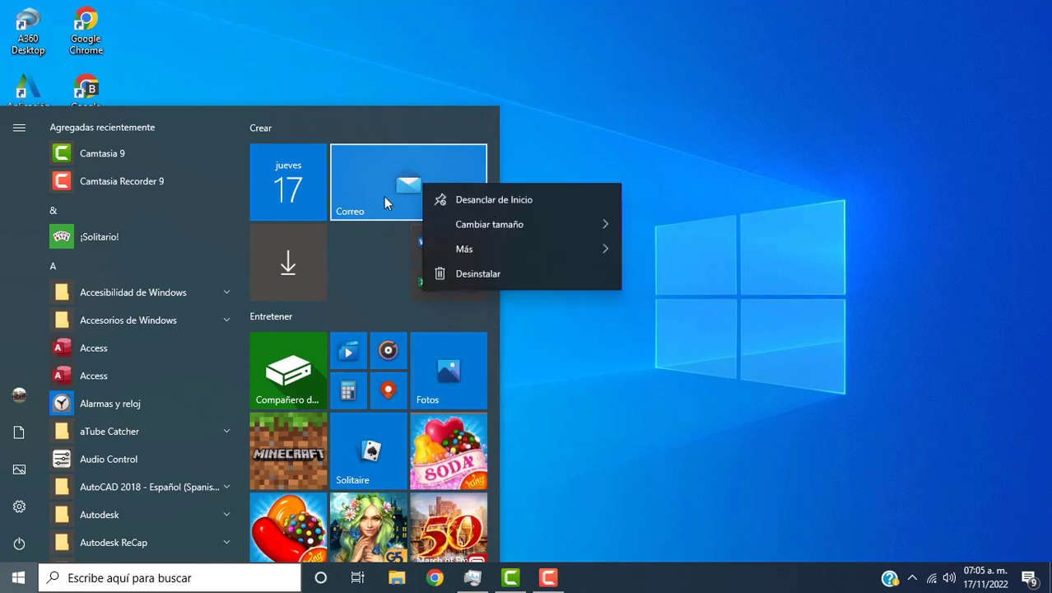
{"action": "key", "text": "Escape"}
Step: Turn off the live tile for the Candy Crush Soda game in the Entretener group
{"action": "right_click", "coordinate": [455, 449]}
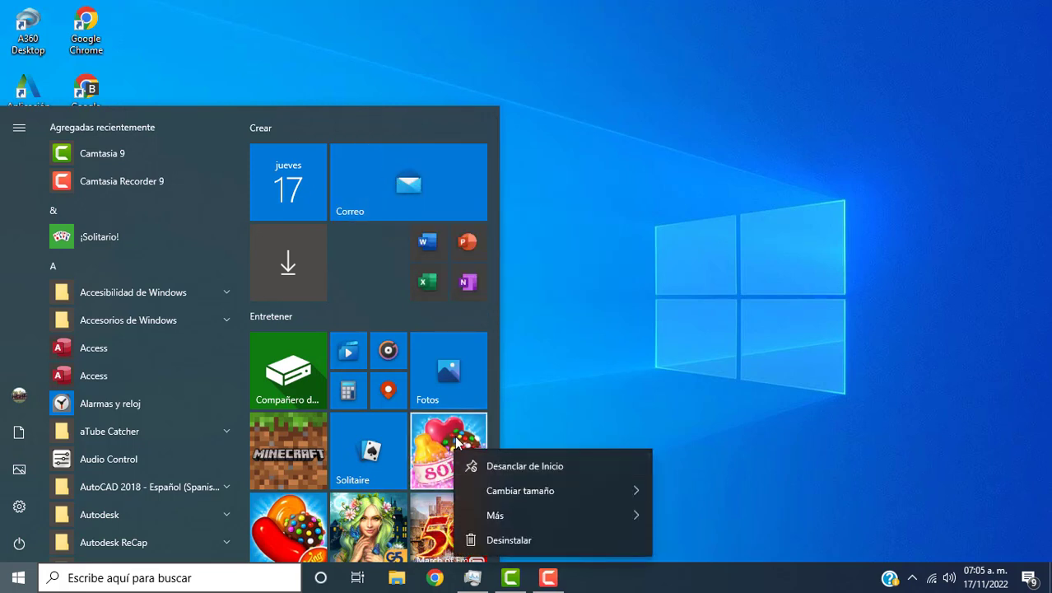
{"action": "mouse_move", "coordinate": [607, 516]}
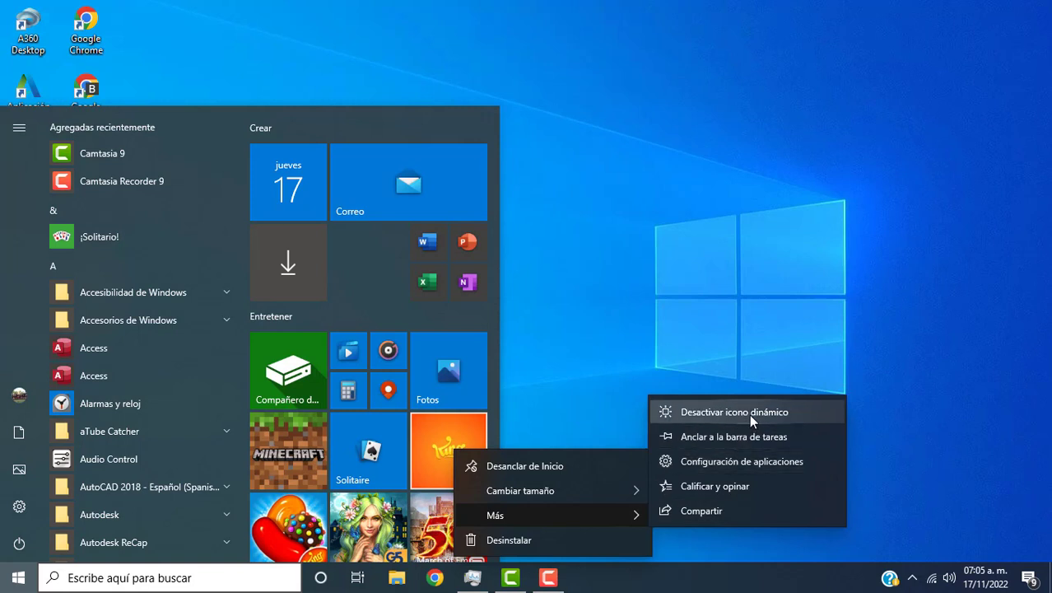
{"action": "left_click", "coordinate": [745, 411]}
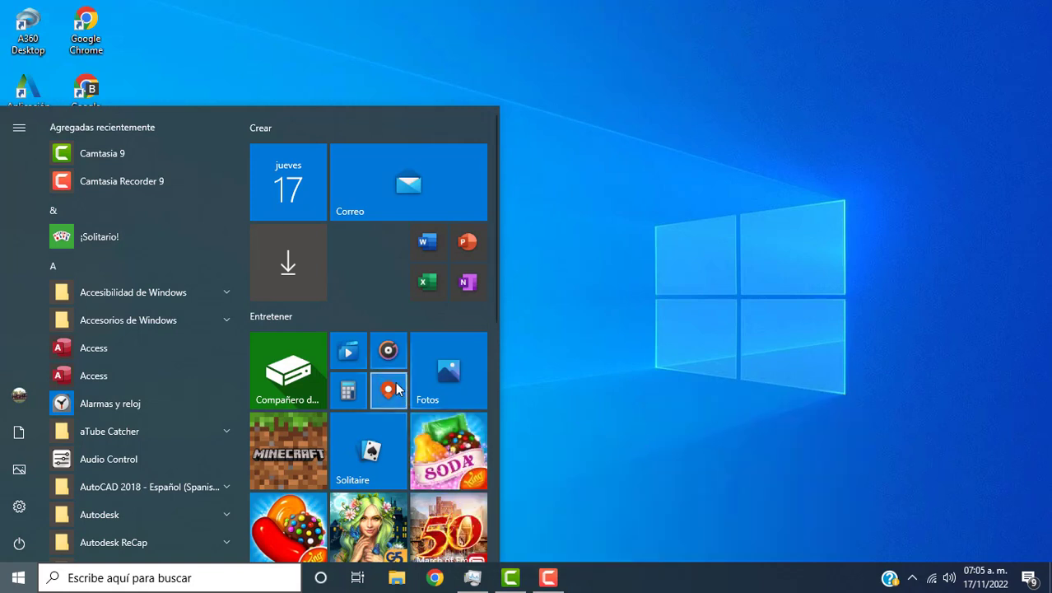
Step: Turn off the live tile for Noticias in the Explorar group of the Start menu
{"action": "scroll", "coordinate": [370, 387], "scroll_direction": "down", "scroll_amount": 3}
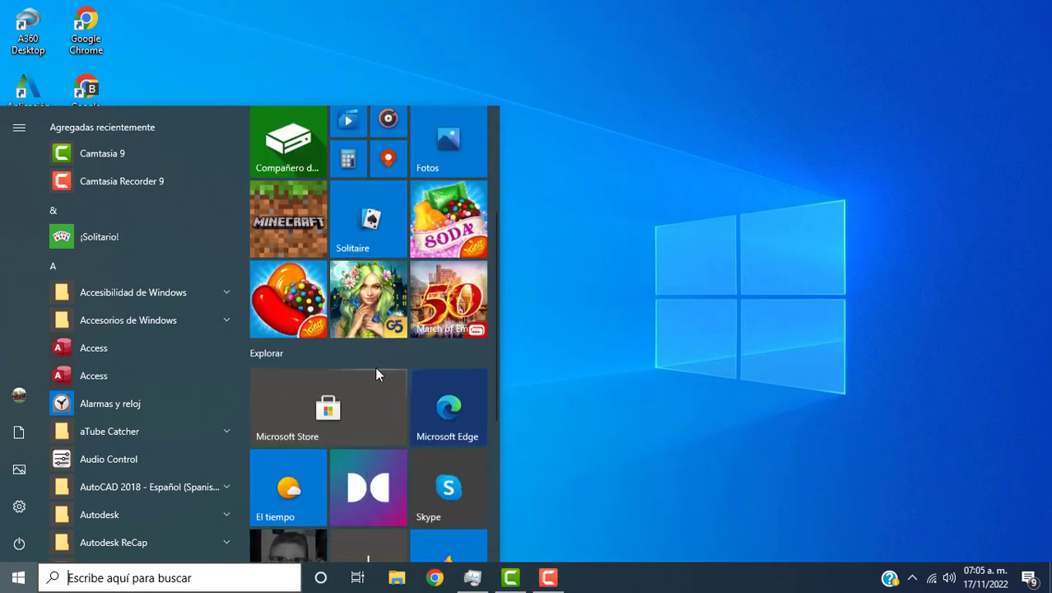
{"action": "scroll", "coordinate": [371, 435], "scroll_direction": "down", "scroll_amount": 3}
{"action": "scroll", "coordinate": [371, 433], "scroll_direction": "up", "scroll_amount": 3}
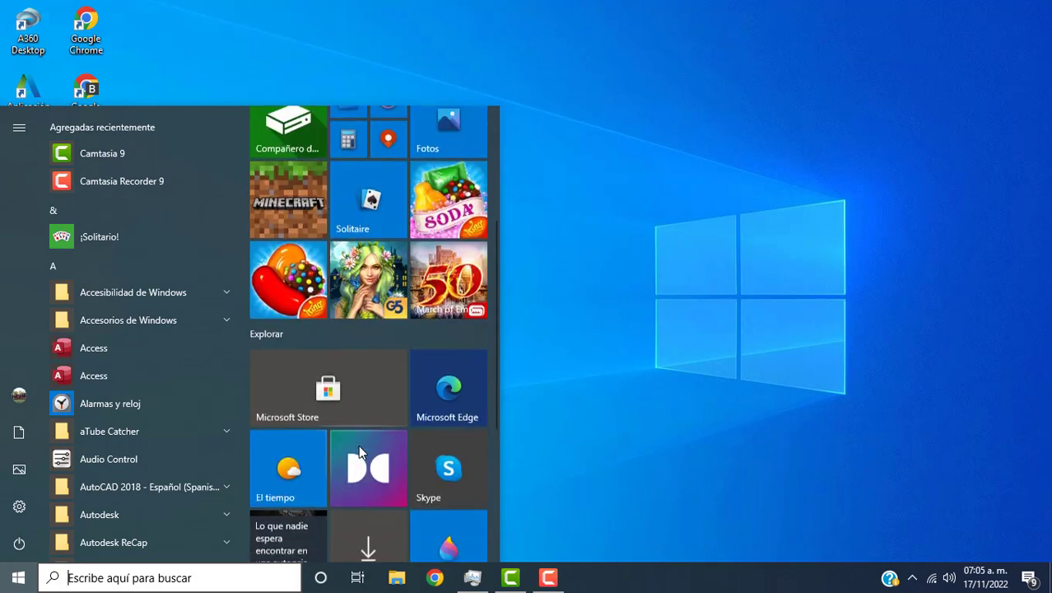
{"action": "scroll", "coordinate": [358, 445], "scroll_direction": "down", "scroll_amount": 3}
{"action": "right_click", "coordinate": [304, 322]}
{"action": "left_click", "coordinate": [633, 382]}
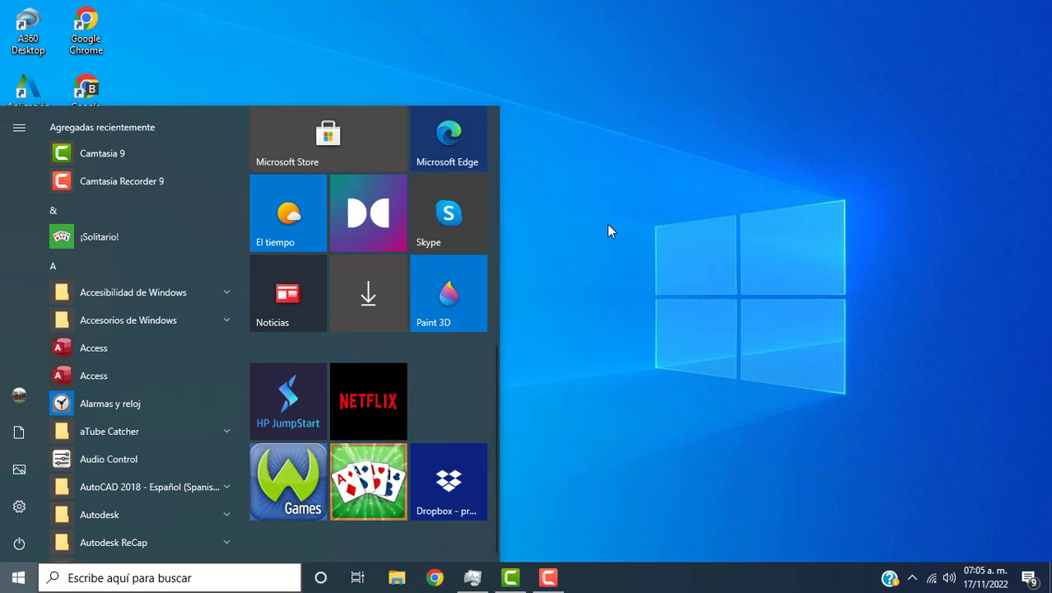
Step: Look over the Start menu tiles once more, close the menu and refresh the desktop twice
{"action": "scroll", "coordinate": [406, 300], "scroll_direction": "up", "scroll_amount": 5}
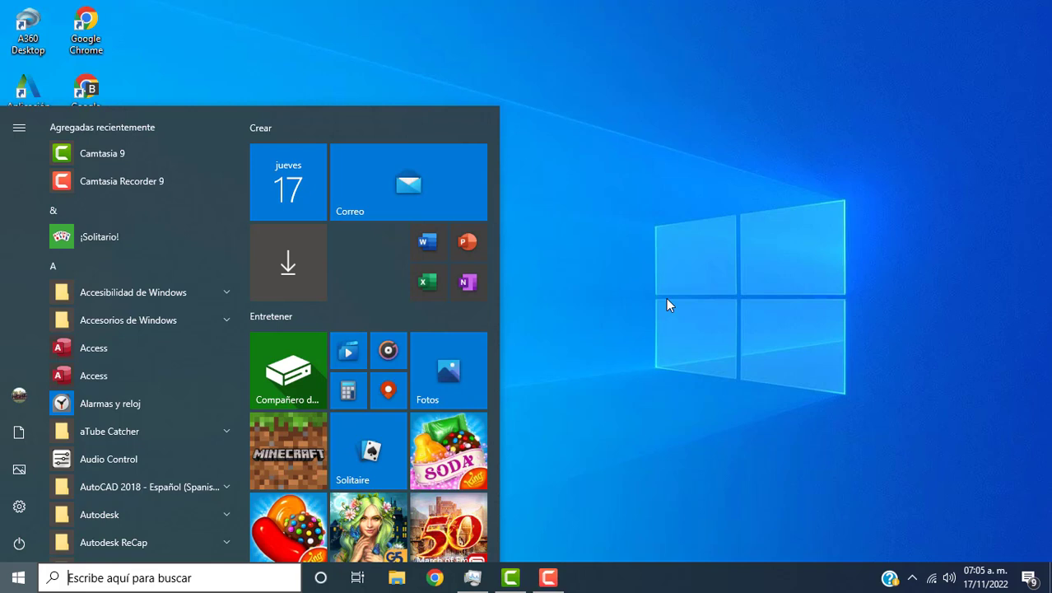
{"action": "scroll", "coordinate": [390, 430], "scroll_direction": "down", "scroll_amount": 5}
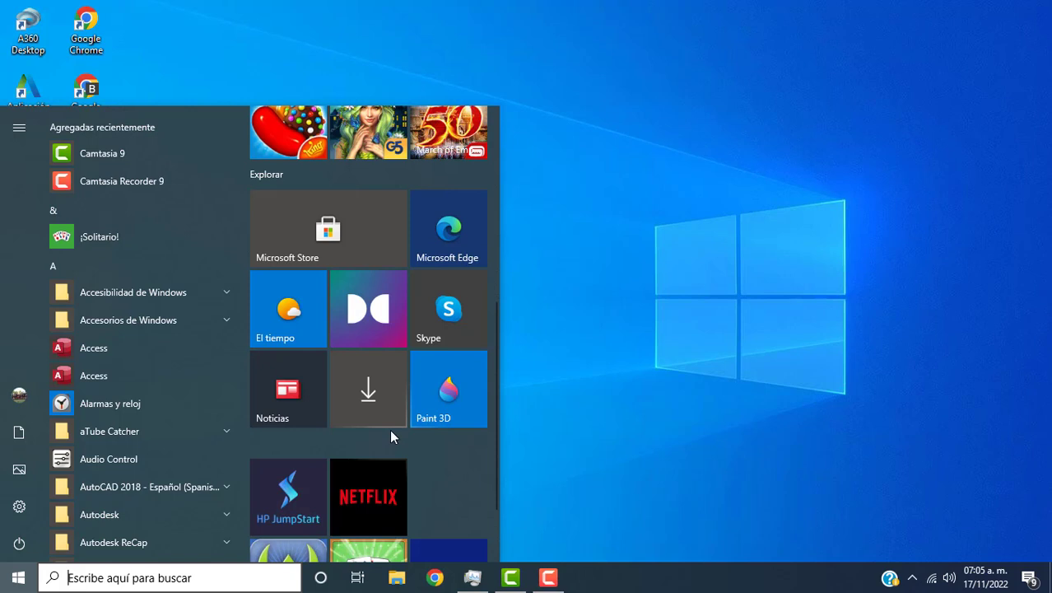
{"action": "left_click", "coordinate": [637, 261]}
{"action": "right_click", "coordinate": [619, 139]}
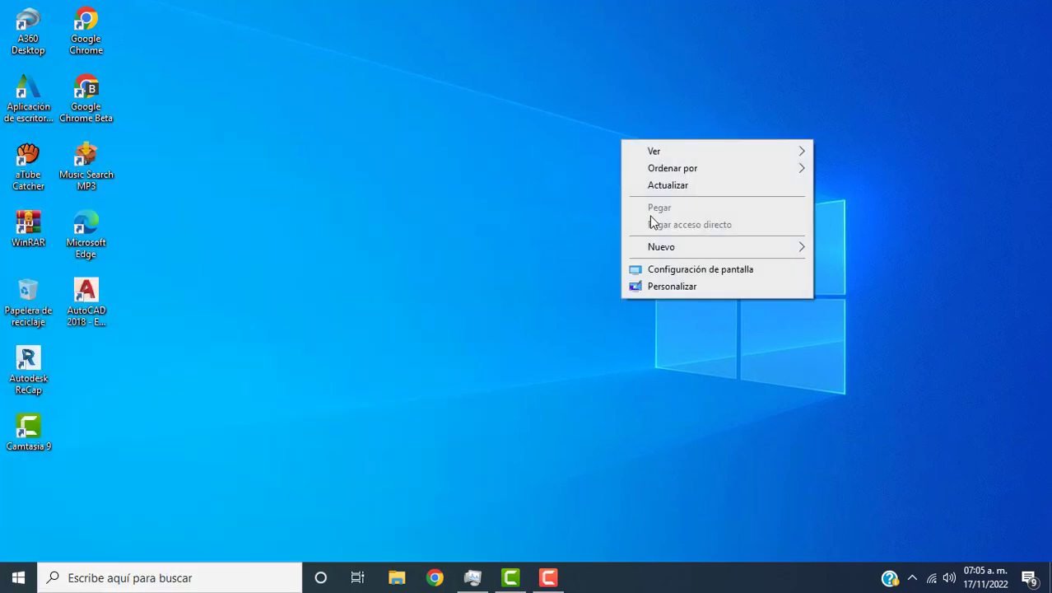
{"action": "left_click", "coordinate": [681, 191]}
{"action": "right_click", "coordinate": [626, 231]}
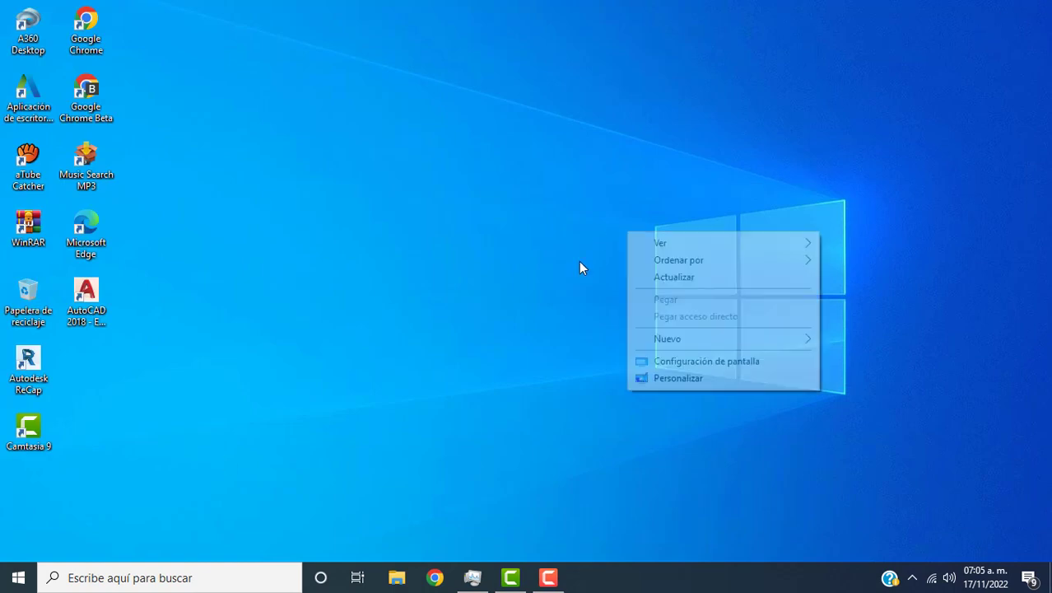
{"action": "left_click", "coordinate": [663, 279]}
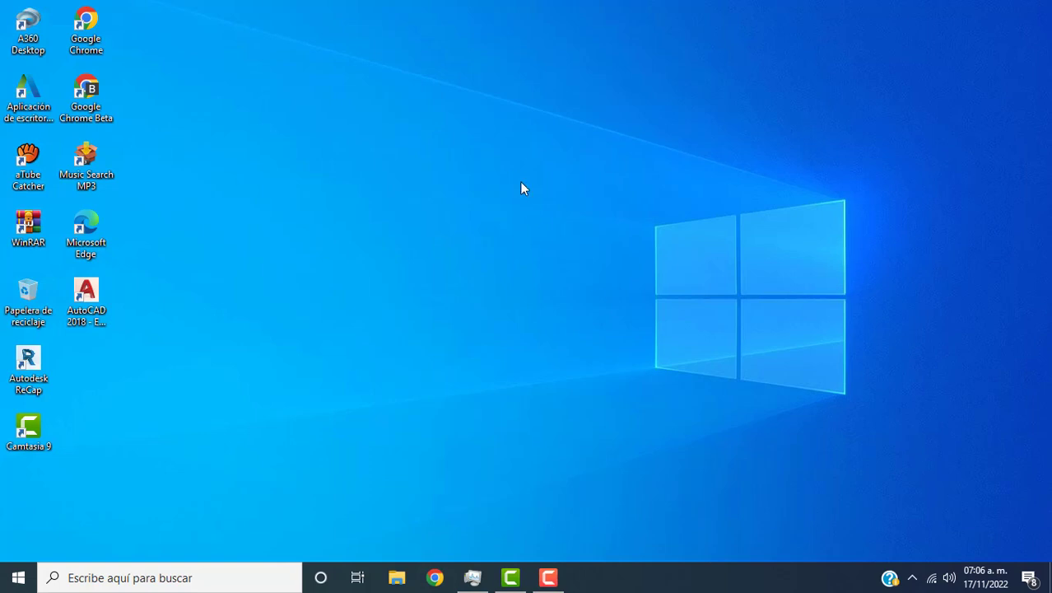
Step: Open Windows Settings and examine the Windows Update status and the System display options
{"action": "key", "text": "super+i"}
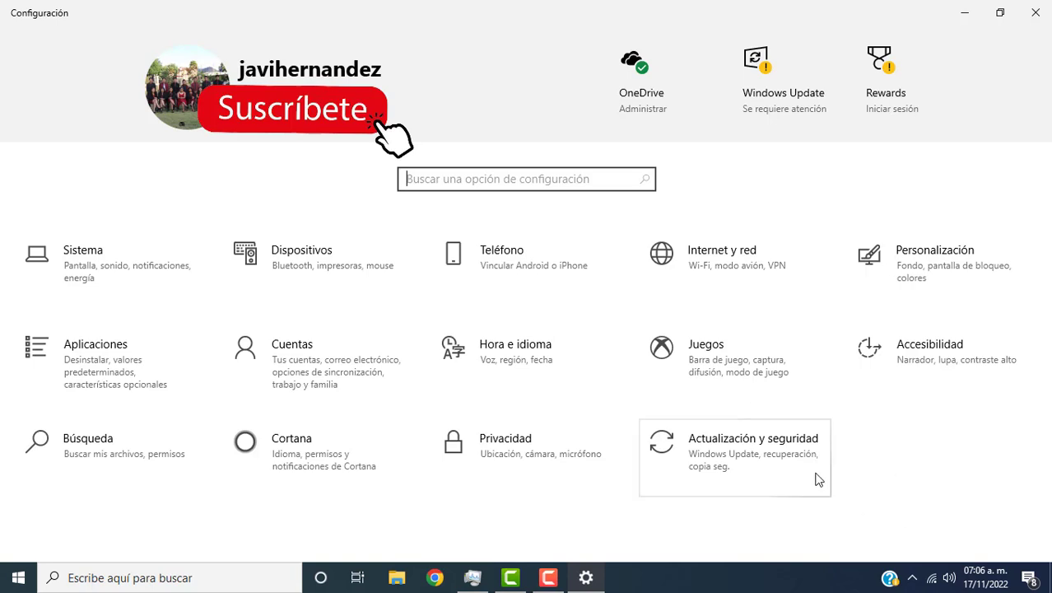
{"action": "left_click", "coordinate": [749, 465]}
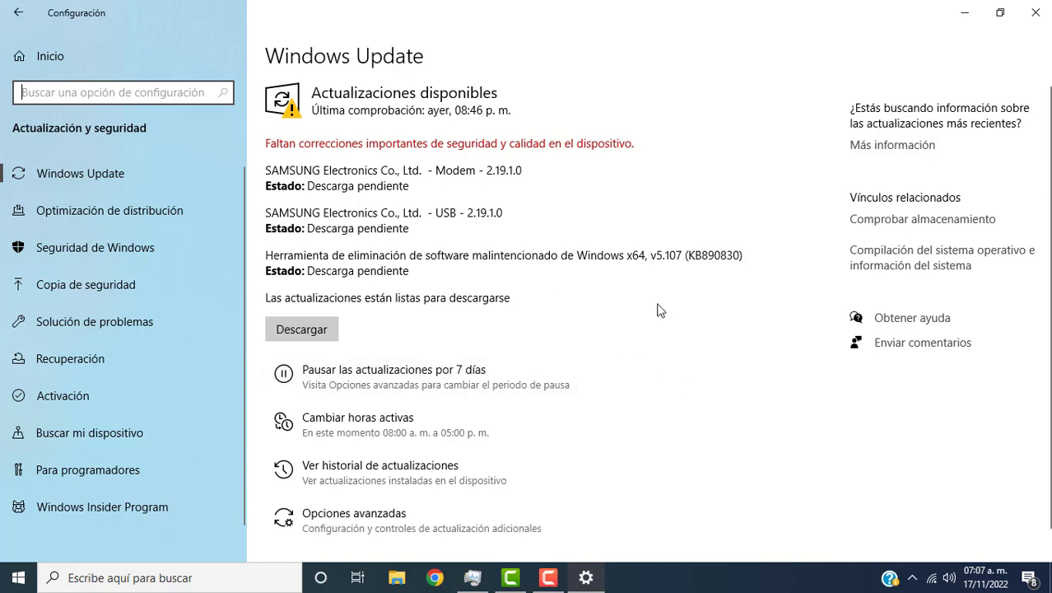
{"action": "left_click", "coordinate": [19, 24]}
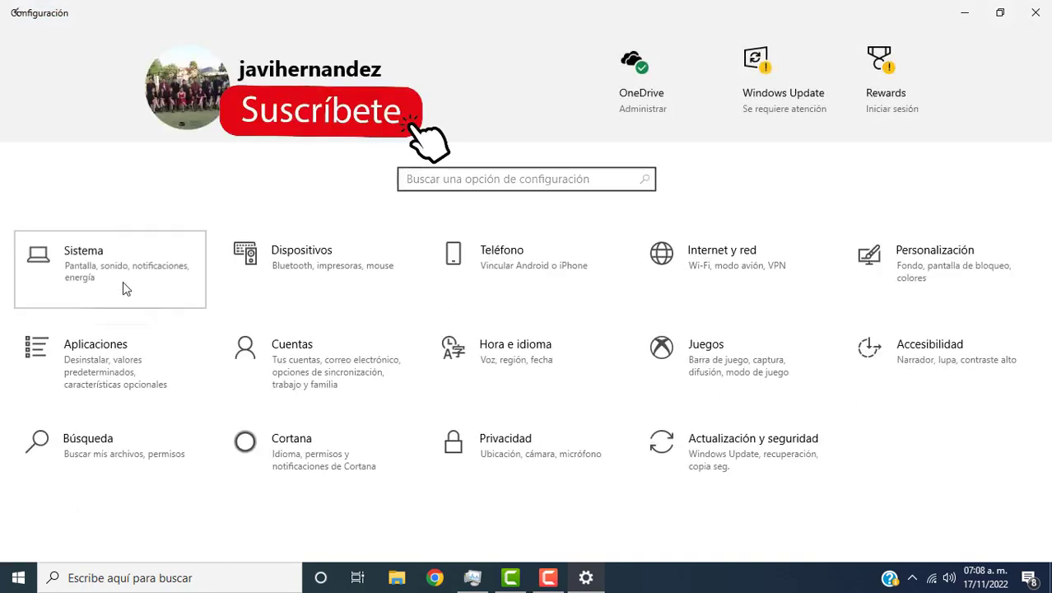
{"action": "left_click", "coordinate": [106, 267]}
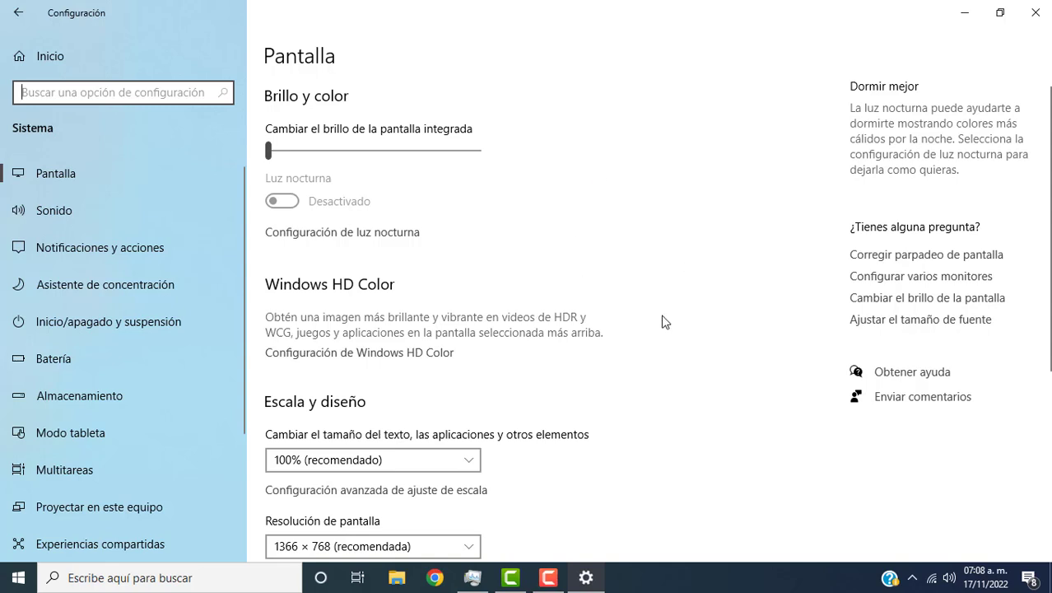
{"action": "scroll", "coordinate": [622, 254], "scroll_direction": "down", "scroll_amount": 3}
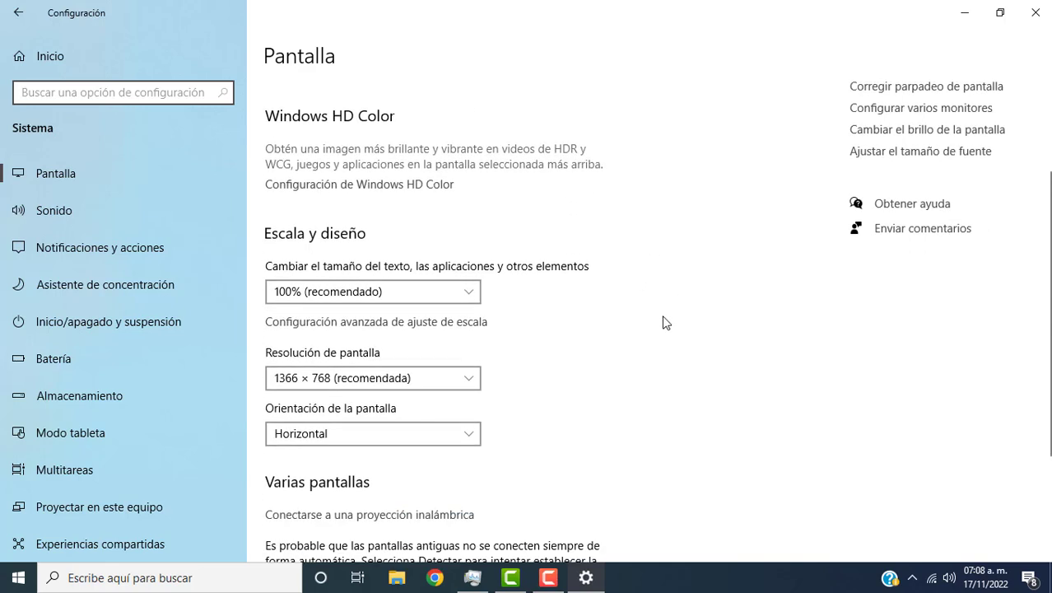
{"action": "scroll", "coordinate": [517, 270], "scroll_direction": "up", "scroll_amount": 1}
{"action": "scroll", "coordinate": [516, 270], "scroll_direction": "up", "scroll_amount": 2}
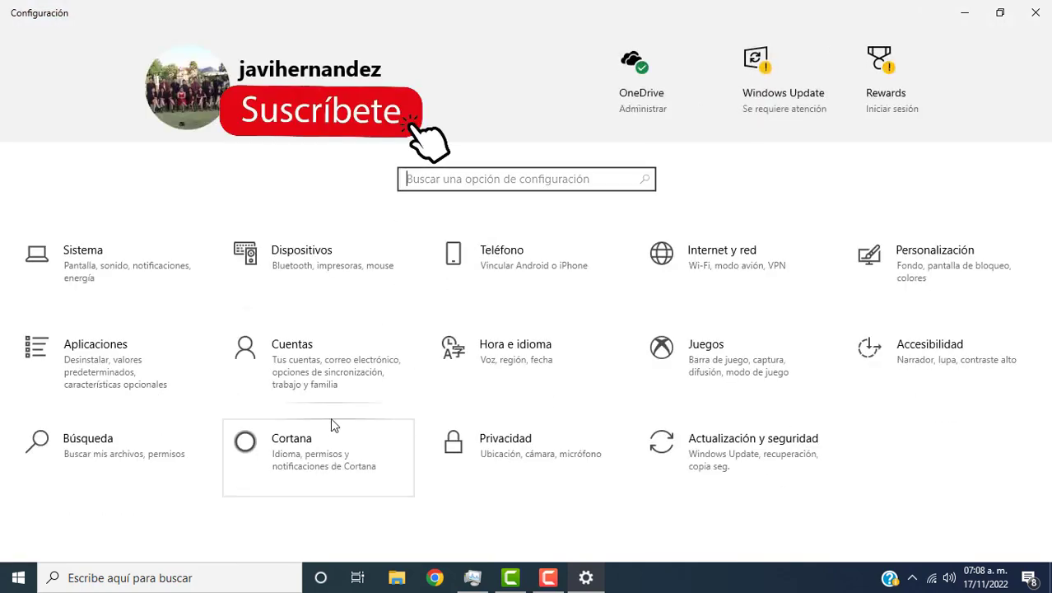
Step: Open the Fondo page of Personalización and check the available desktop background types
{"action": "left_click", "coordinate": [916, 267]}
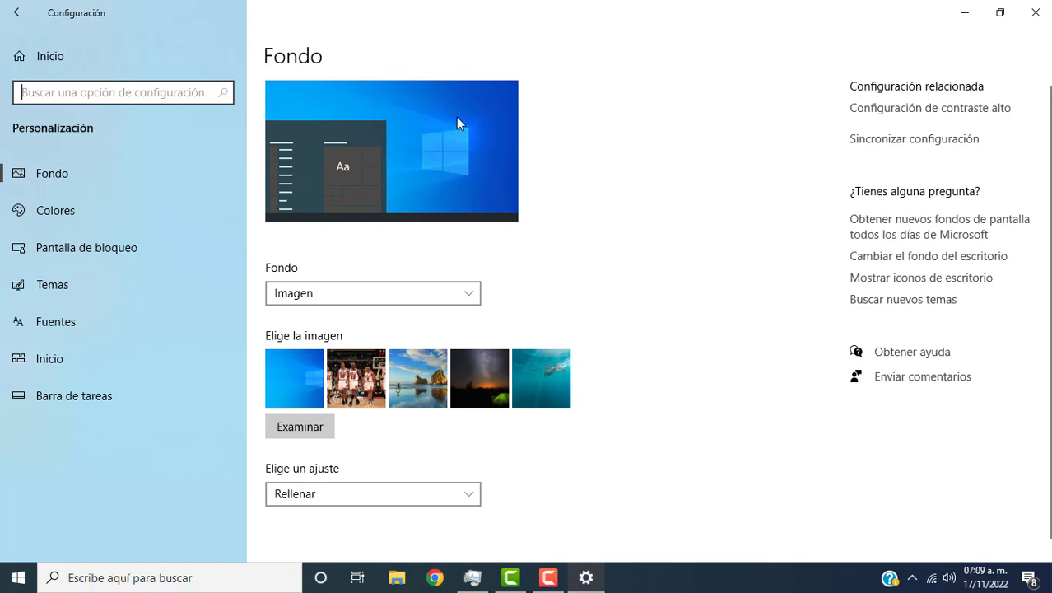
{"action": "left_click", "coordinate": [138, 169]}
{"action": "scroll", "coordinate": [599, 313], "scroll_direction": "down", "scroll_amount": 1}
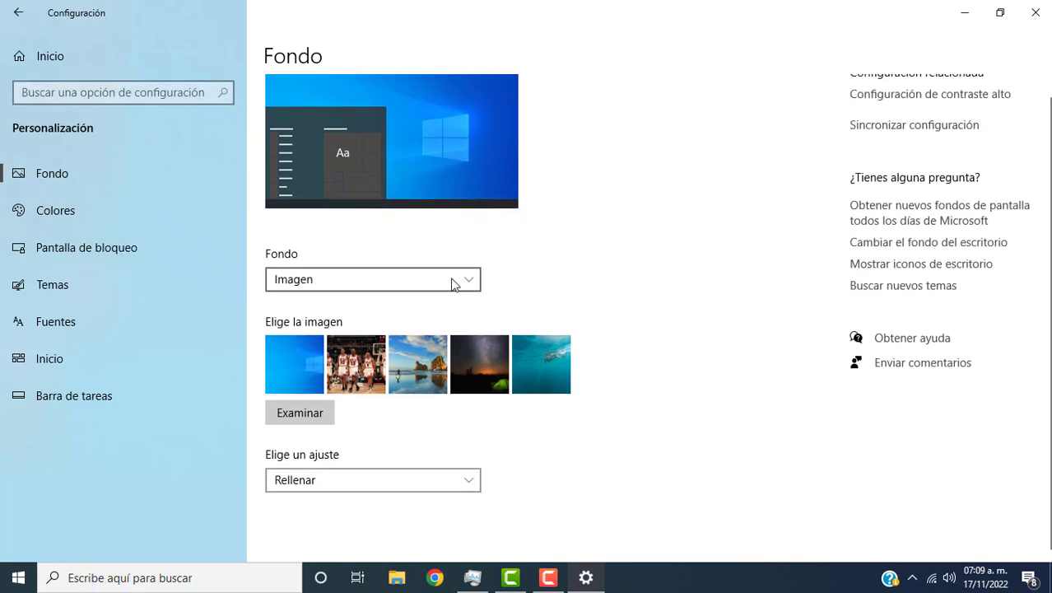
{"action": "left_click", "coordinate": [463, 280]}
{"action": "left_click", "coordinate": [630, 297]}
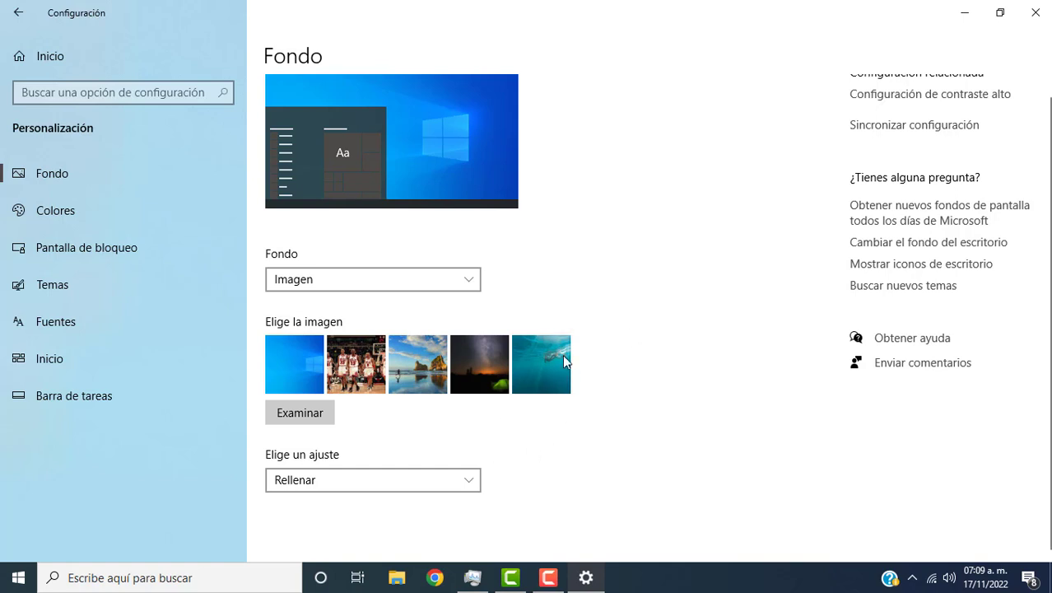
{"action": "left_click", "coordinate": [474, 281]}
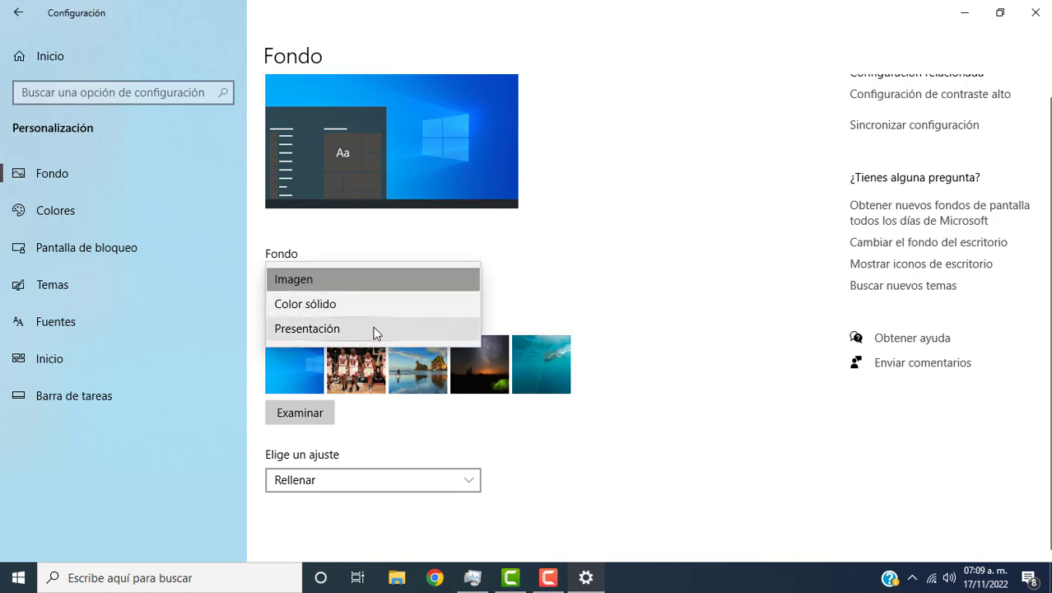
{"action": "left_click", "coordinate": [639, 280]}
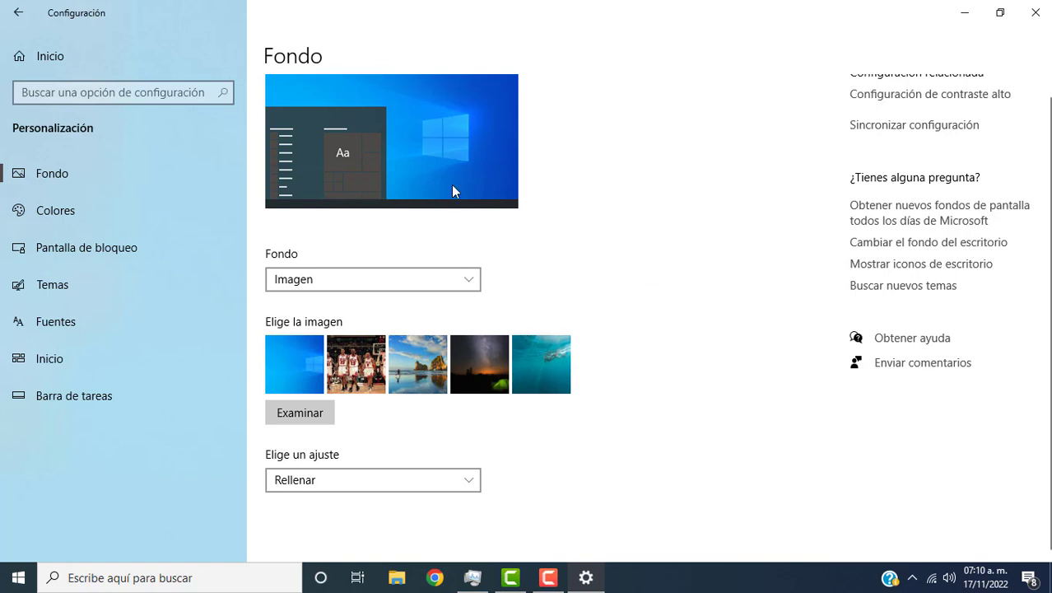
Step: Turn off Efectos de transparencia in the Colores settings, dismissing the antivirus notification
{"action": "left_click", "coordinate": [88, 210]}
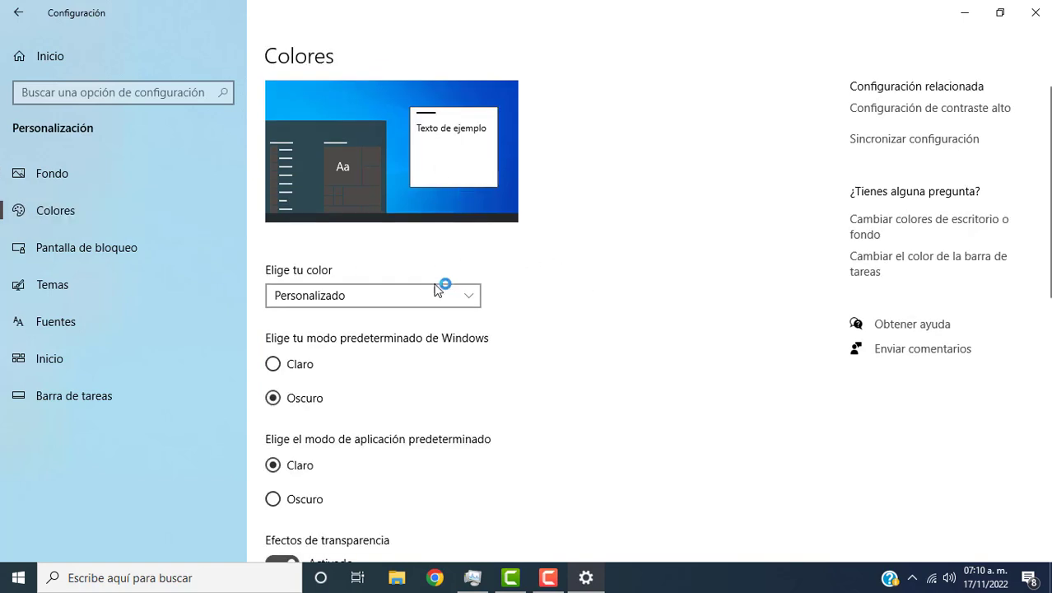
{"action": "scroll", "coordinate": [463, 355], "scroll_direction": "down", "scroll_amount": 1}
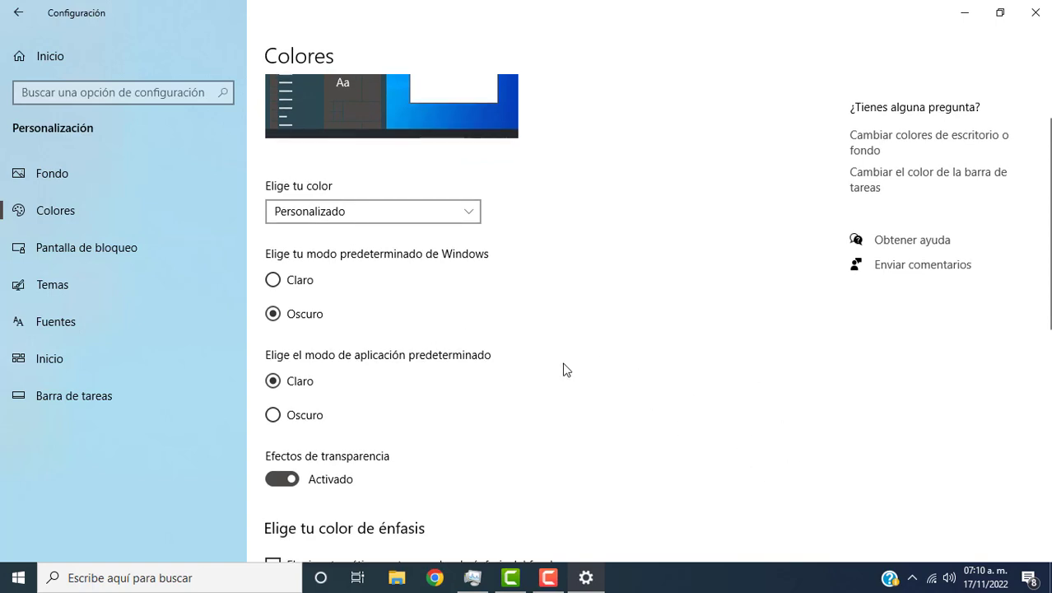
{"action": "scroll", "coordinate": [552, 372], "scroll_direction": "down", "scroll_amount": 1}
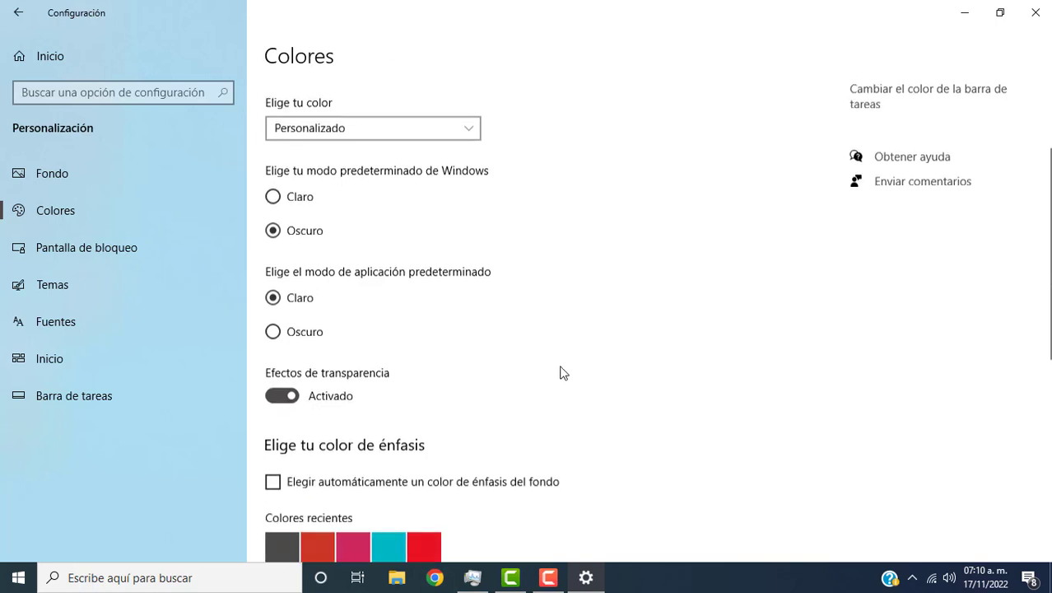
{"action": "scroll", "coordinate": [618, 362], "scroll_direction": "down", "scroll_amount": 1}
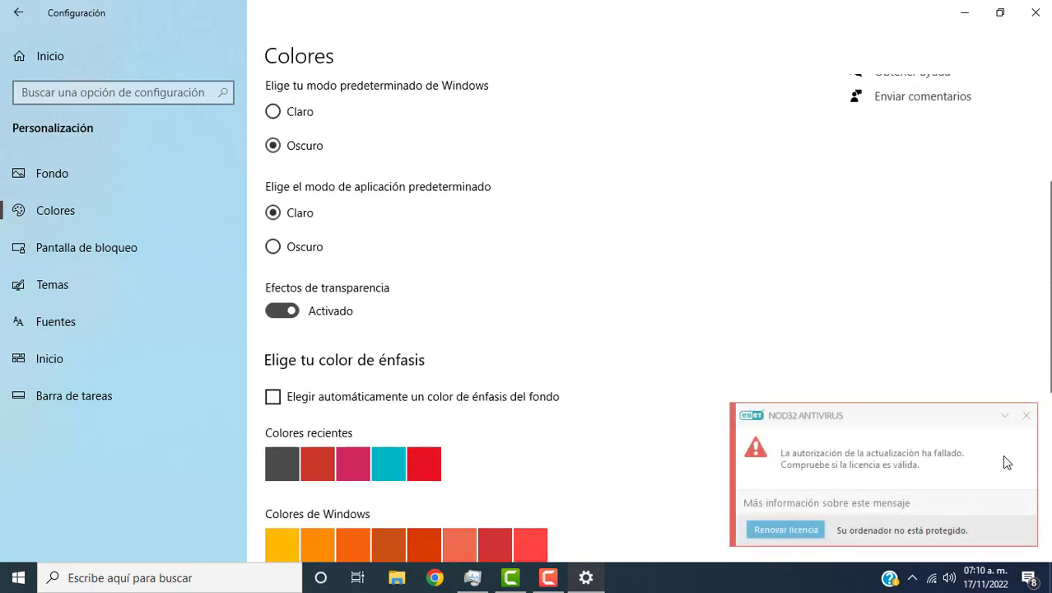
{"action": "left_click", "coordinate": [1026, 415]}
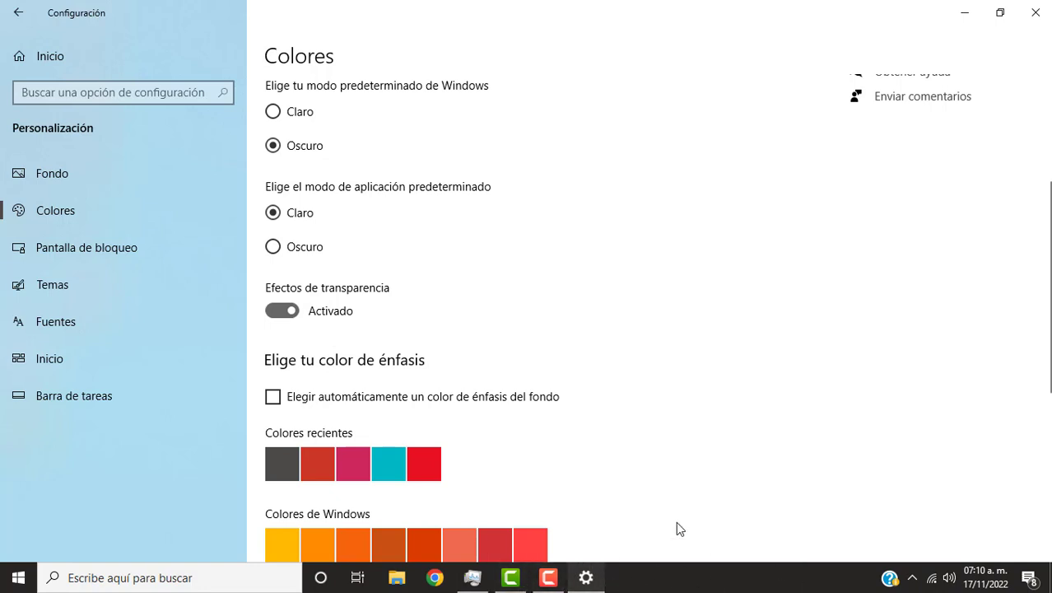
{"action": "left_click", "coordinate": [282, 311]}
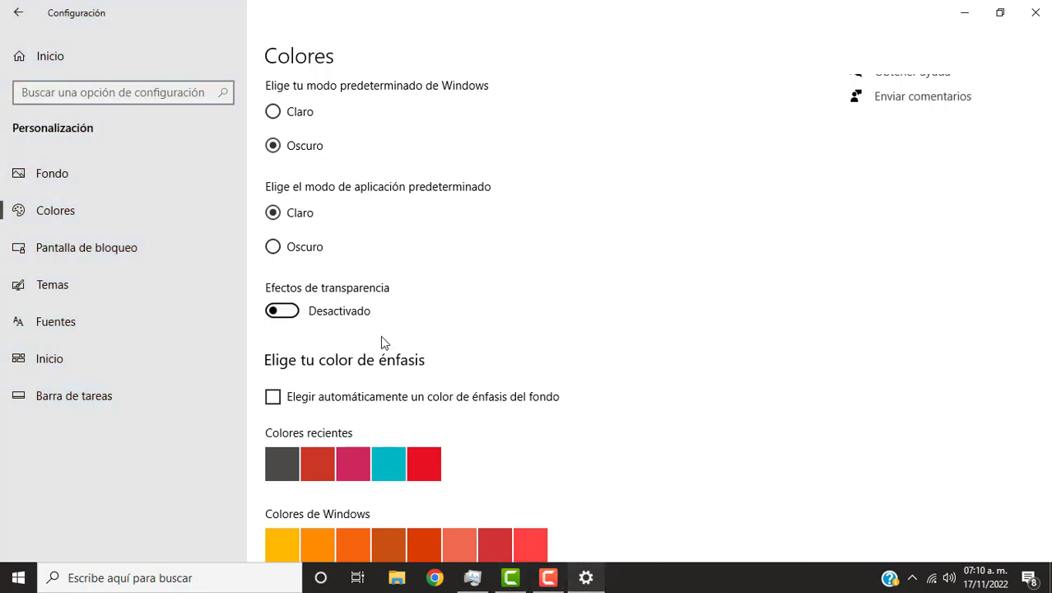
{"action": "left_click", "coordinate": [293, 321]}
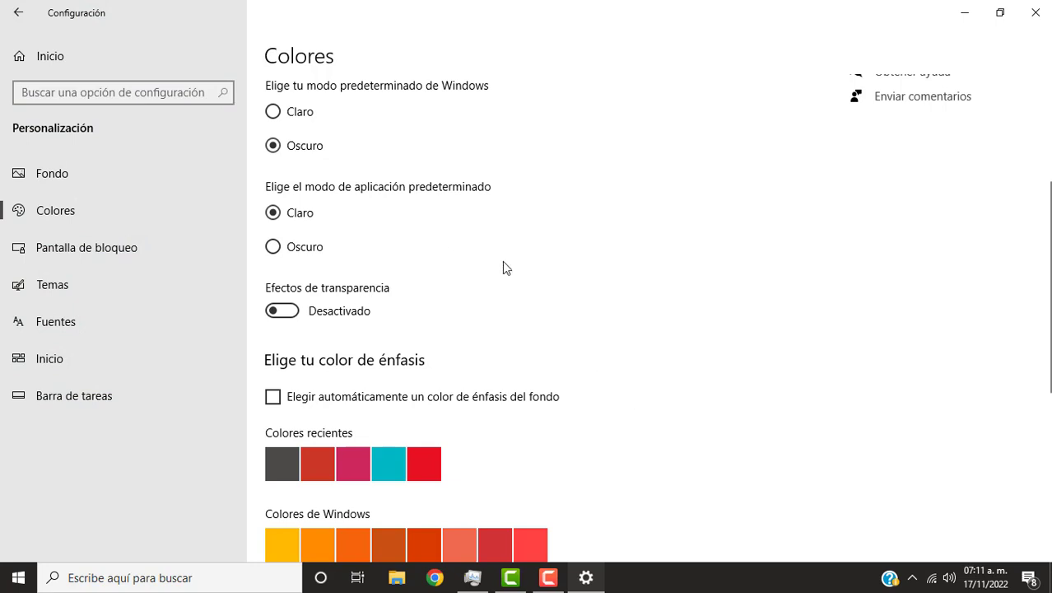
Step: Examine the color mode, accent color and accent surface options on the Colores page
{"action": "scroll", "coordinate": [465, 371], "scroll_direction": "down", "scroll_amount": 3}
{"action": "scroll", "coordinate": [557, 314], "scroll_direction": "up", "scroll_amount": 4}
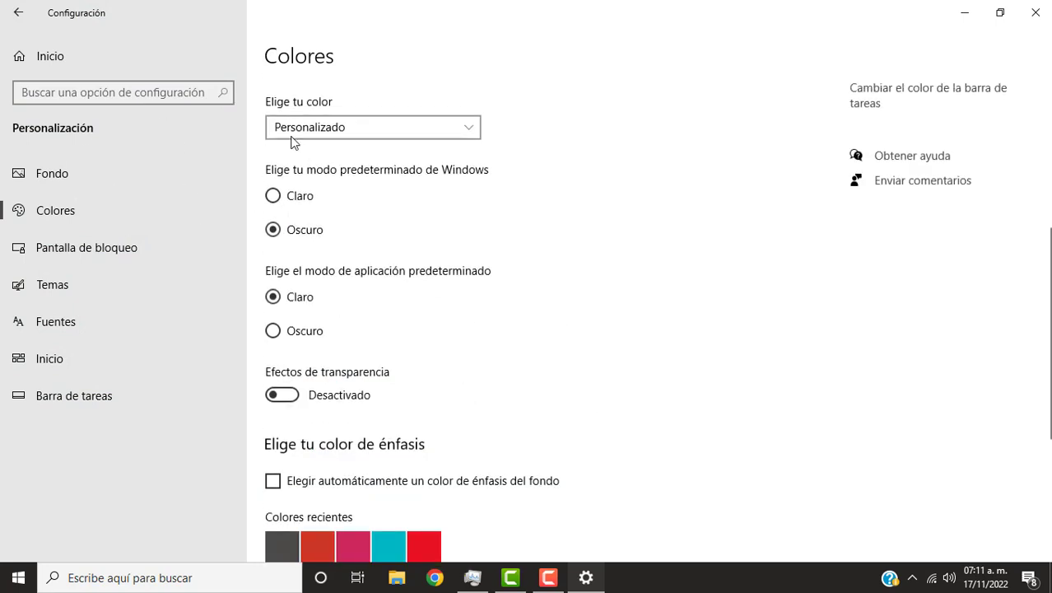
{"action": "scroll", "coordinate": [665, 401], "scroll_direction": "down", "scroll_amount": 2}
{"action": "scroll", "coordinate": [663, 401], "scroll_direction": "down", "scroll_amount": 3}
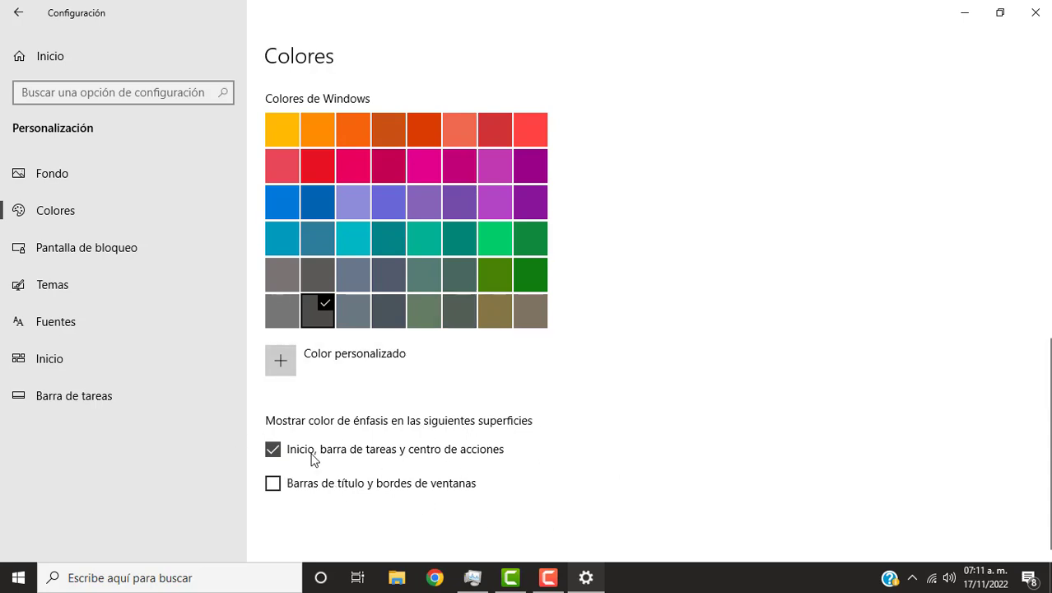
Step: Turn off the accent color for Inicio, barra de tareas y centro de acciones in the Colores settings
{"action": "left_click", "coordinate": [274, 452]}
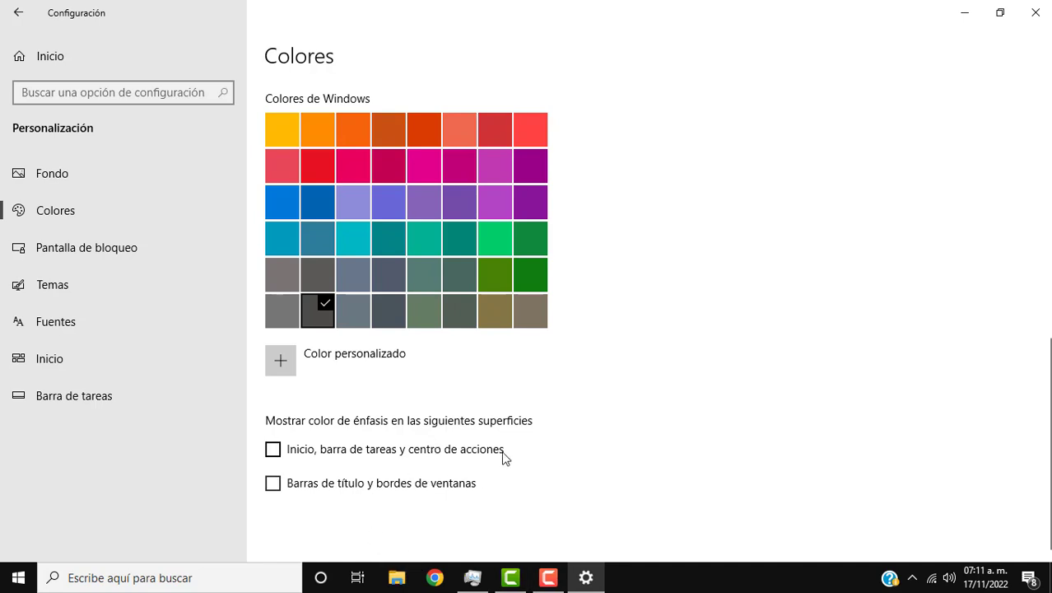
{"action": "left_click", "coordinate": [273, 454]}
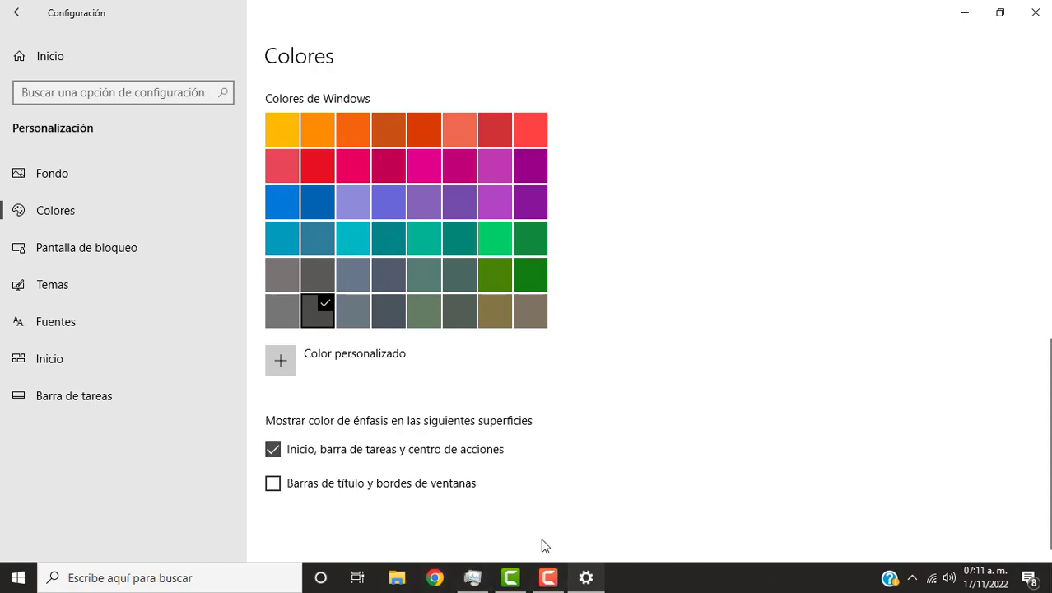
{"action": "left_click", "coordinate": [273, 452]}
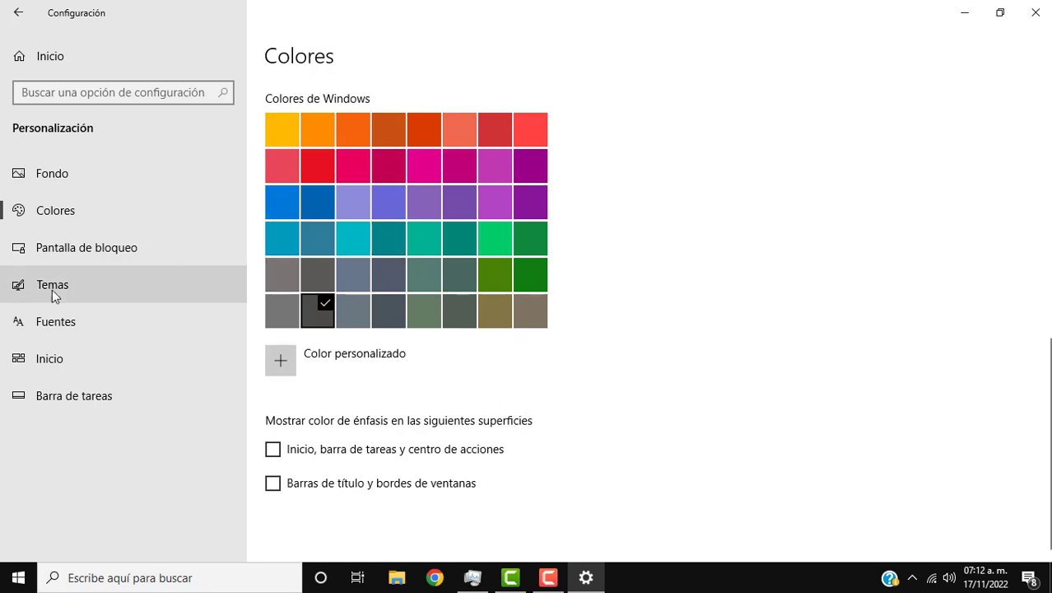
Step: Look over the Temas and Fuentes pages of Personalización and open the Inicio page
{"action": "left_click", "coordinate": [222, 262]}
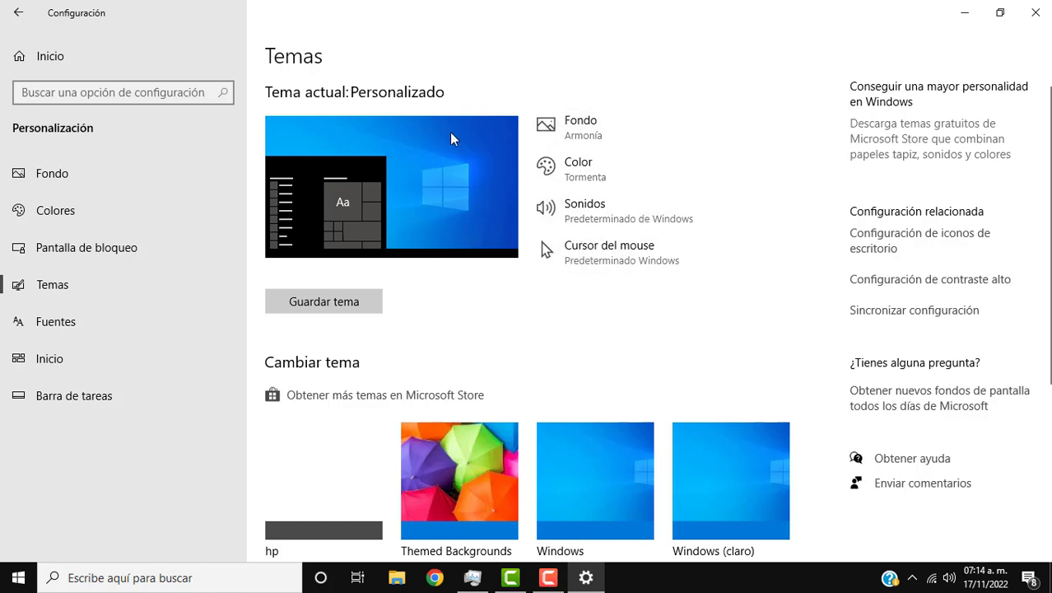
{"action": "scroll", "coordinate": [519, 242], "scroll_direction": "down", "scroll_amount": 3}
{"action": "scroll", "coordinate": [592, 416], "scroll_direction": "up", "scroll_amount": 4}
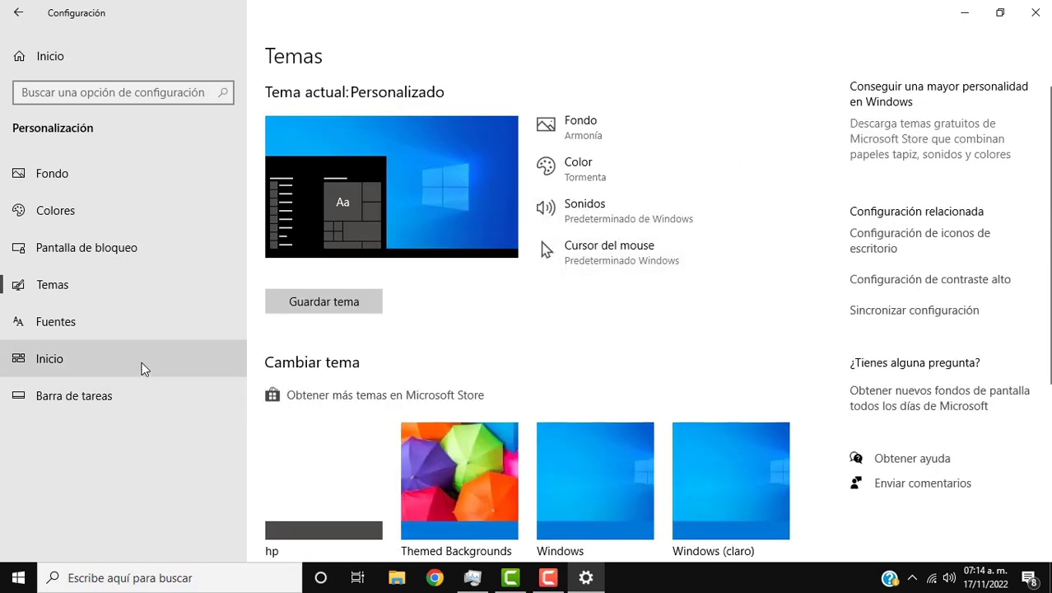
{"action": "left_click", "coordinate": [126, 322]}
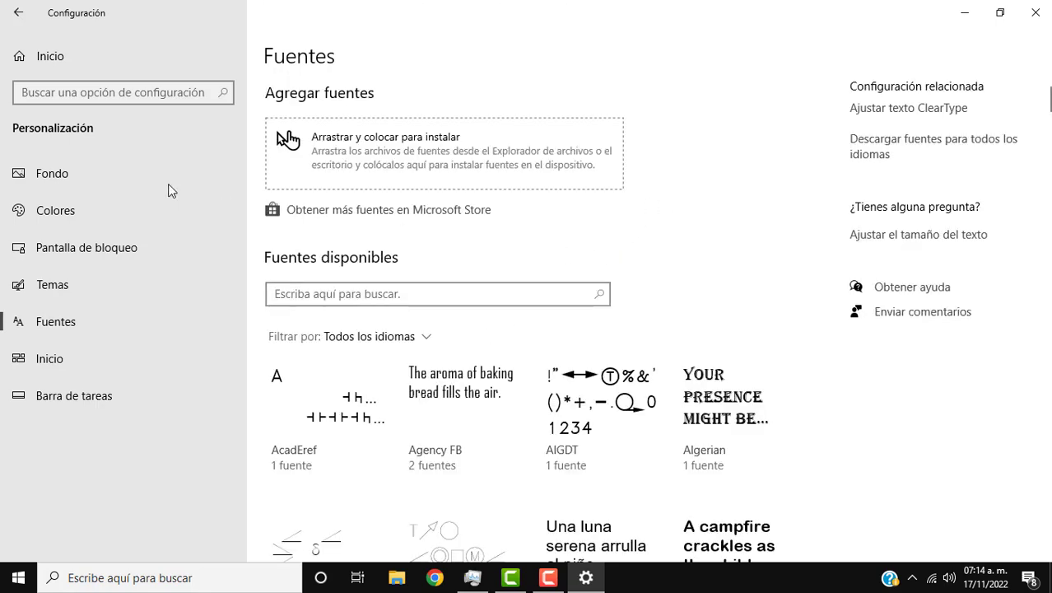
{"action": "left_click", "coordinate": [131, 362]}
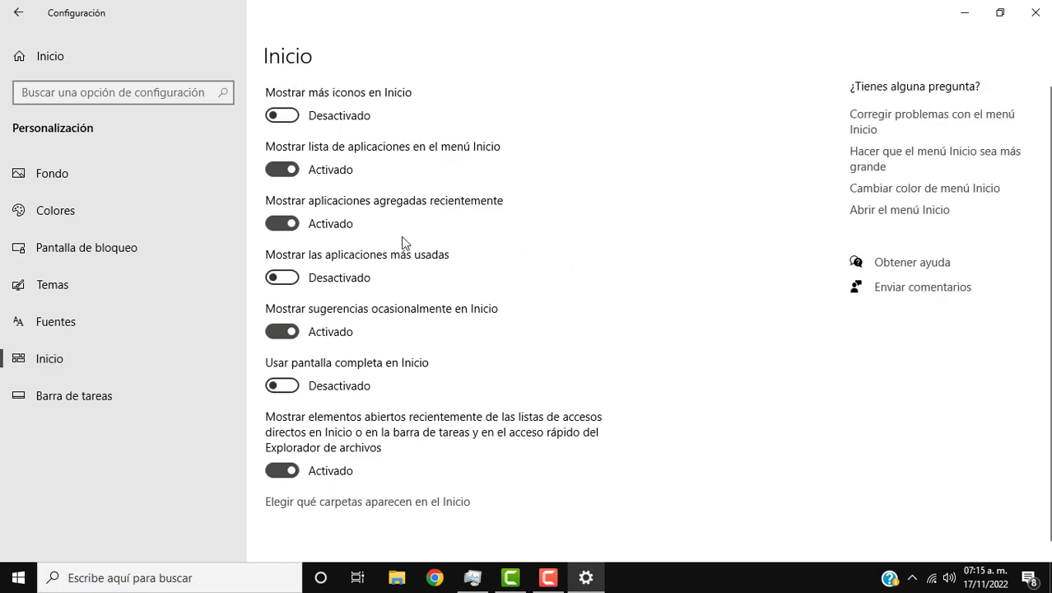
Step: Try out Mostrar más iconos en Inicio, check the Start menu, and switch the option back off
{"action": "left_click", "coordinate": [294, 121]}
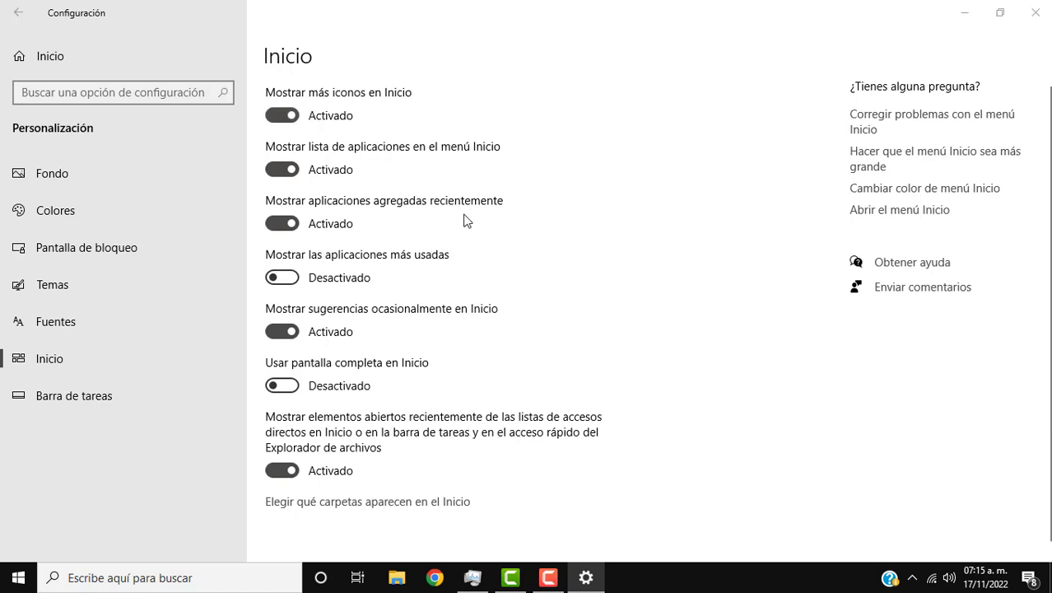
{"action": "key", "text": "super"}
{"action": "left_click", "coordinate": [436, 64]}
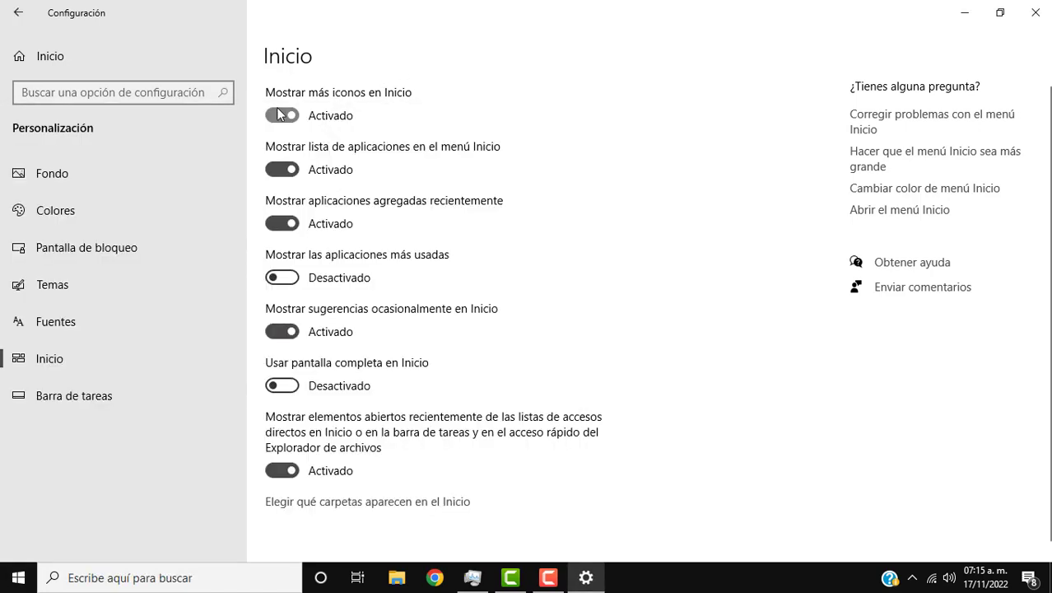
{"action": "left_click", "coordinate": [275, 117]}
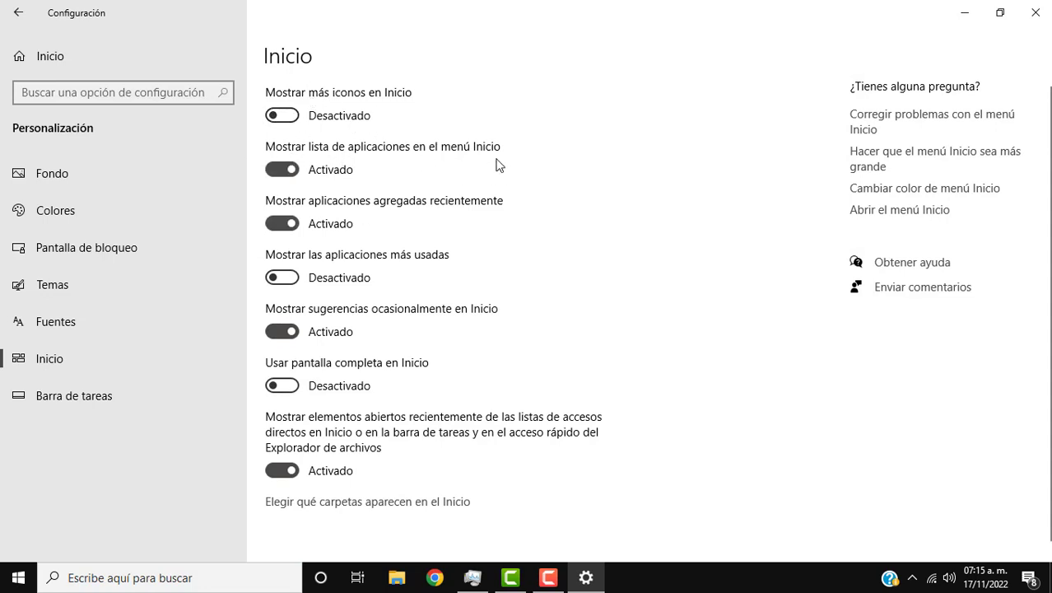
Step: Try hiding the app list from the Start menu, then restore it, checking the menu in both states
{"action": "left_click", "coordinate": [281, 170]}
{"action": "key", "text": "super"}
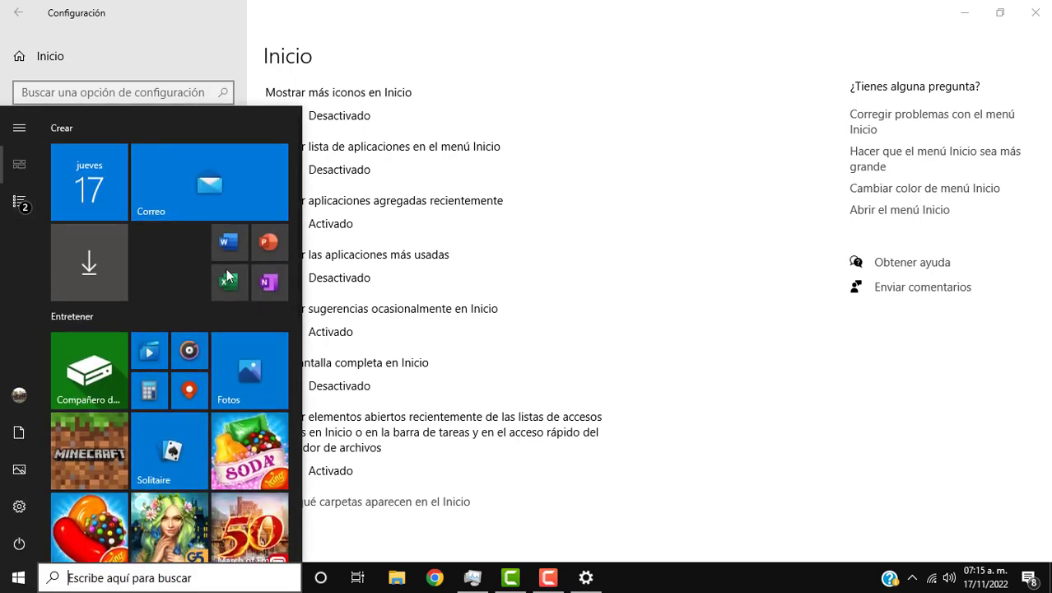
{"action": "left_click", "coordinate": [451, 171]}
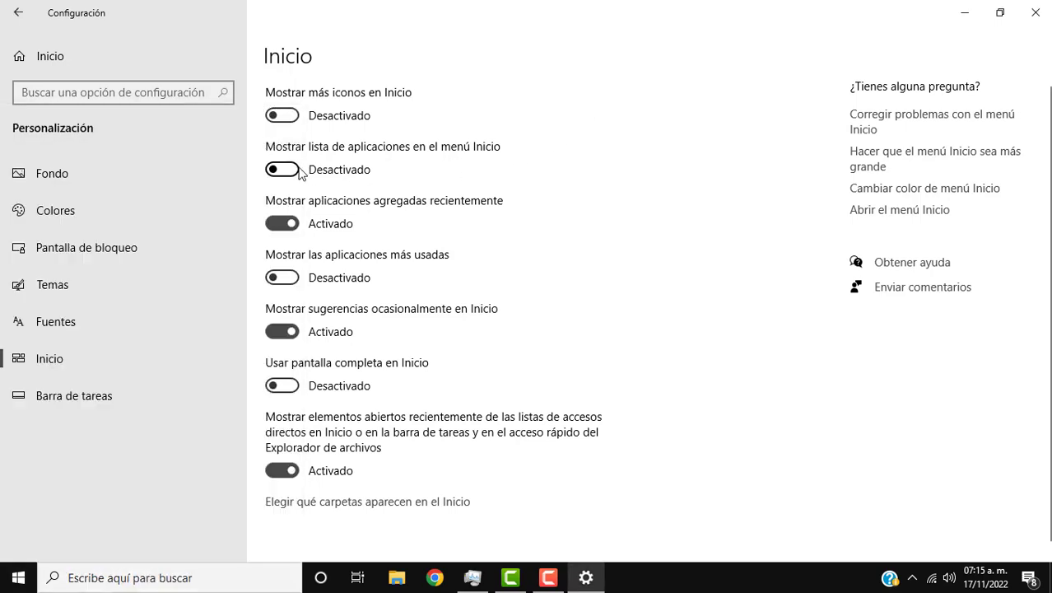
{"action": "left_click", "coordinate": [290, 170]}
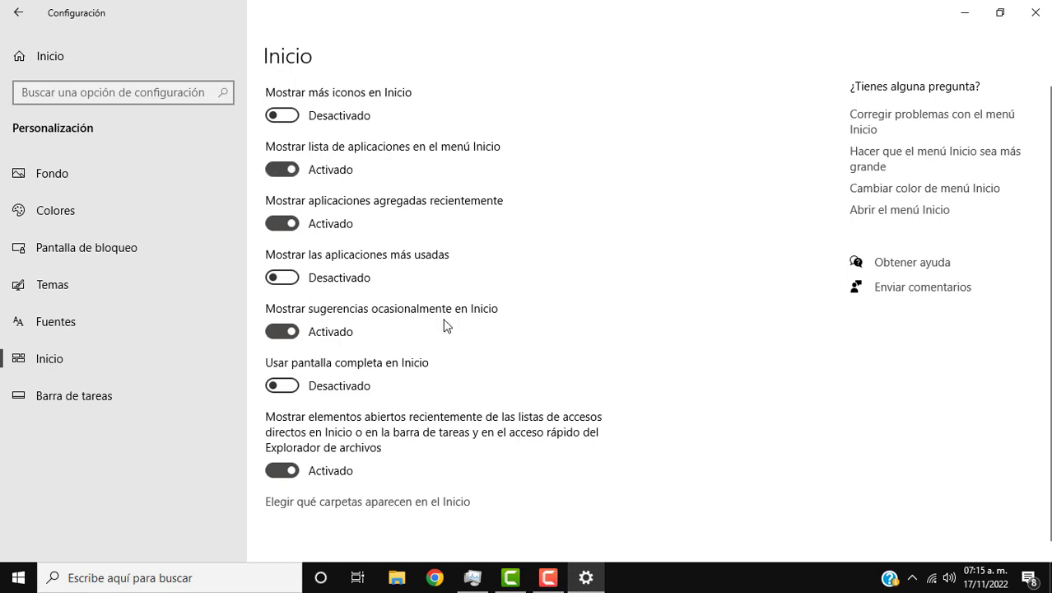
{"action": "key", "text": "super"}
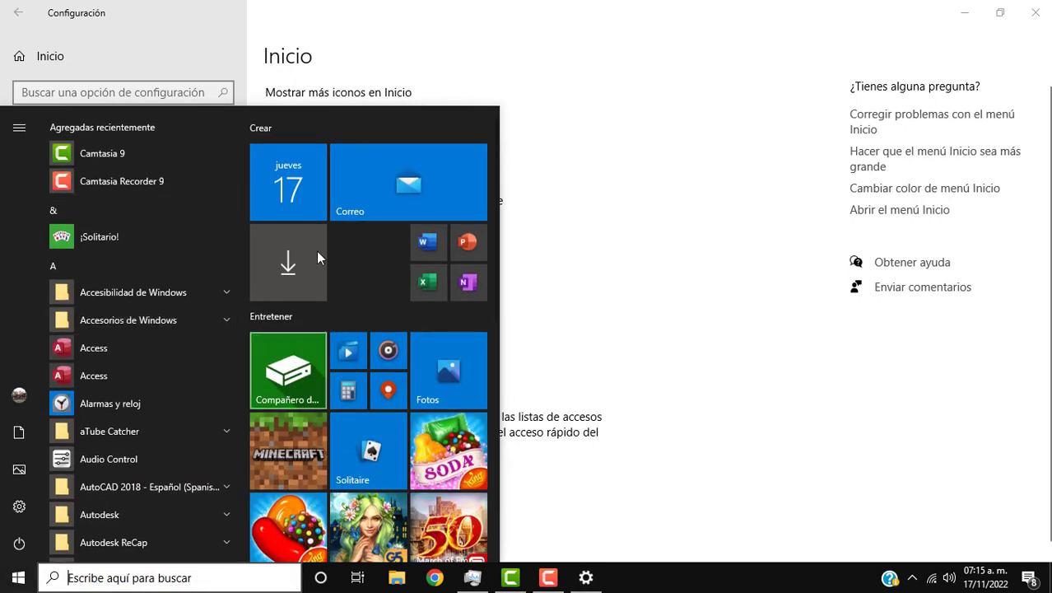
{"action": "key", "text": "super"}
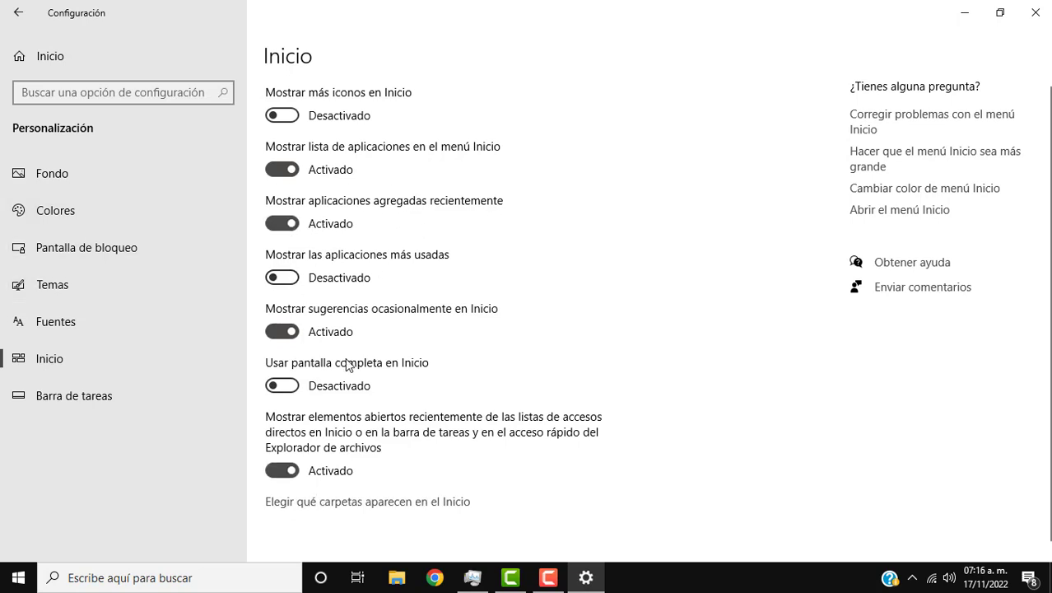
Step: Review the recently added apps in the Start menu and turn off Mostrar aplicaciones agregadas recientemente
{"action": "key", "text": "super"}
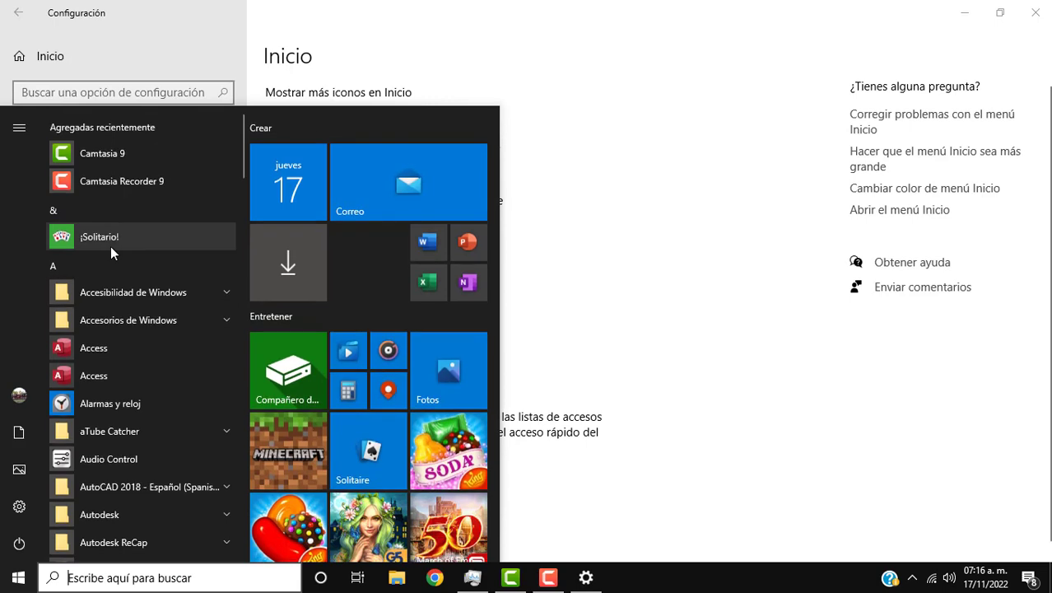
{"action": "scroll", "coordinate": [111, 246], "scroll_direction": "down", "scroll_amount": 2}
{"action": "scroll", "coordinate": [111, 246], "scroll_direction": "up", "scroll_amount": 3}
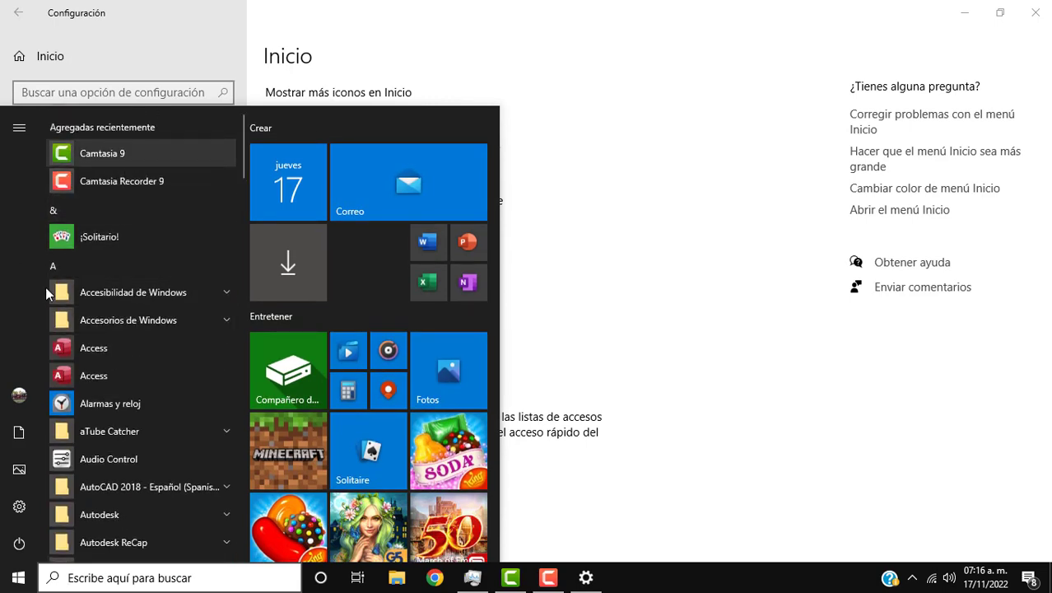
{"action": "scroll", "coordinate": [110, 258], "scroll_direction": "down", "scroll_amount": 1}
{"action": "scroll", "coordinate": [121, 318], "scroll_direction": "up", "scroll_amount": 1}
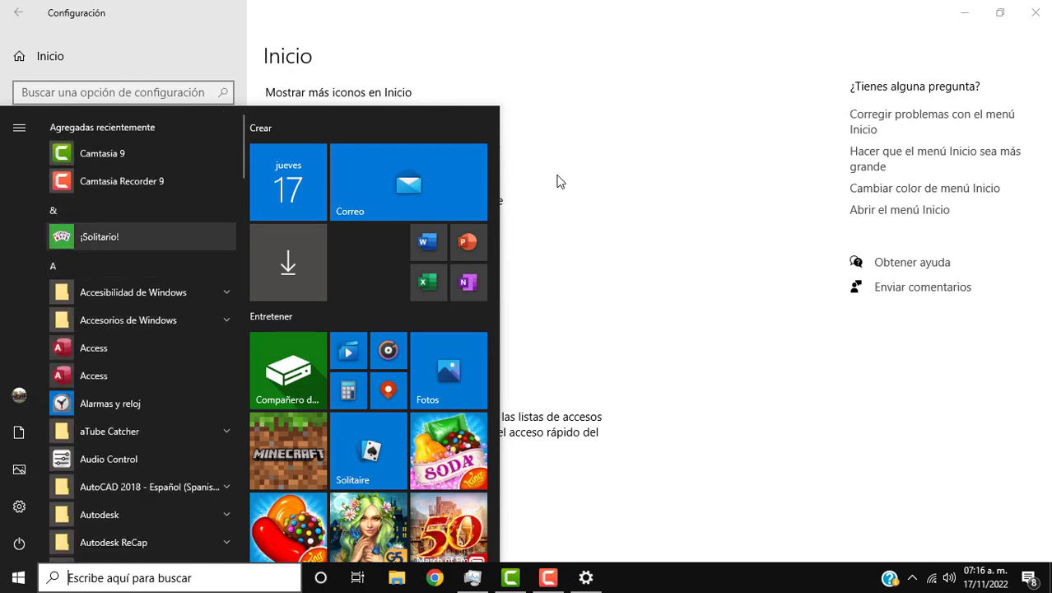
{"action": "left_click", "coordinate": [609, 165]}
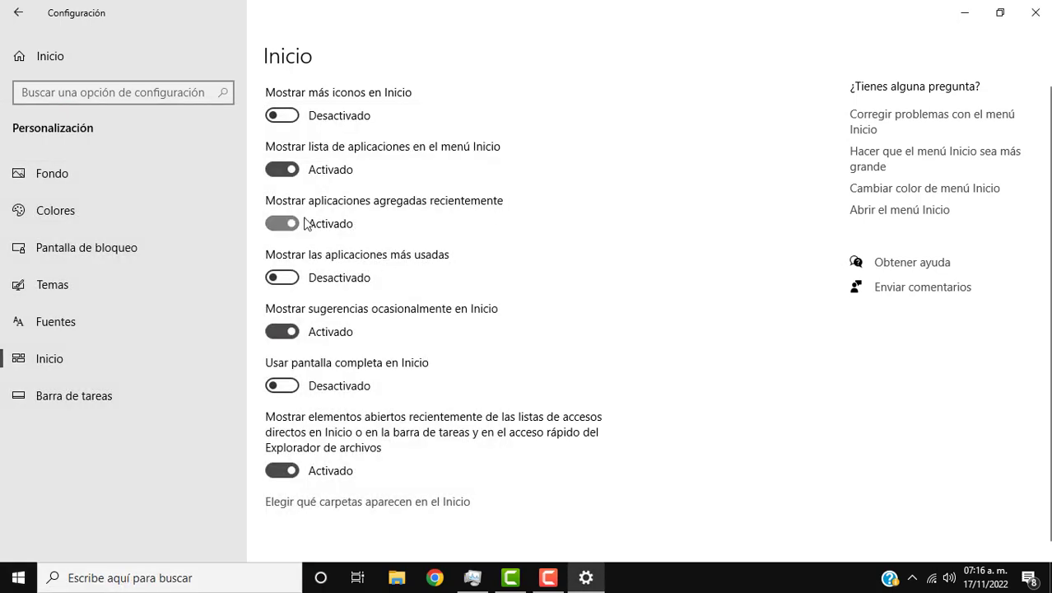
{"action": "left_click", "coordinate": [268, 224]}
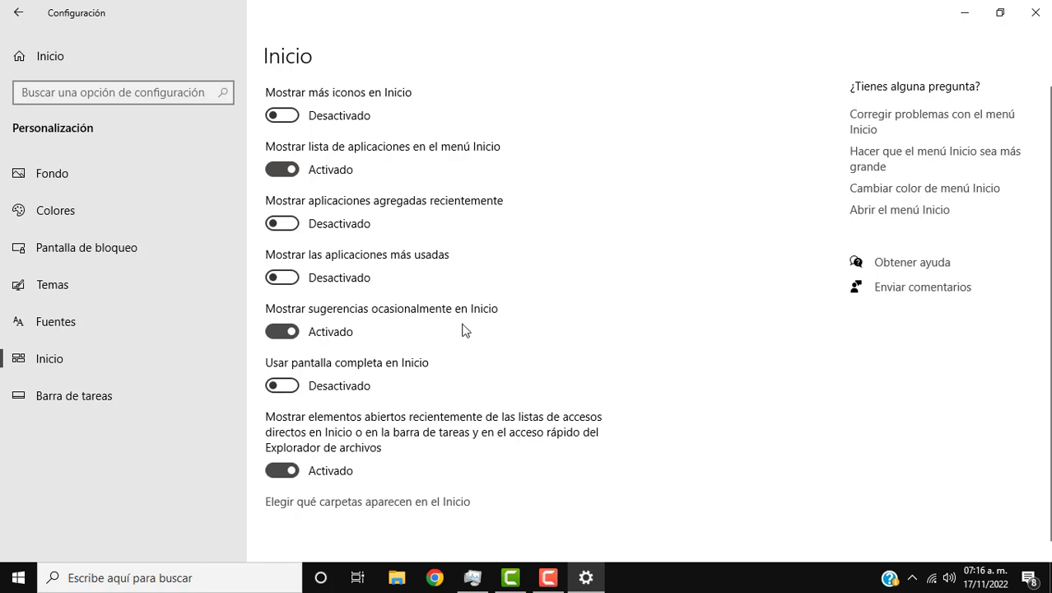
Step: Examine the recent files and frequent folders in File Explorer's Acceso rápido, then return to the Inicio settings
{"action": "scroll", "coordinate": [548, 443], "scroll_direction": "down", "scroll_amount": 1}
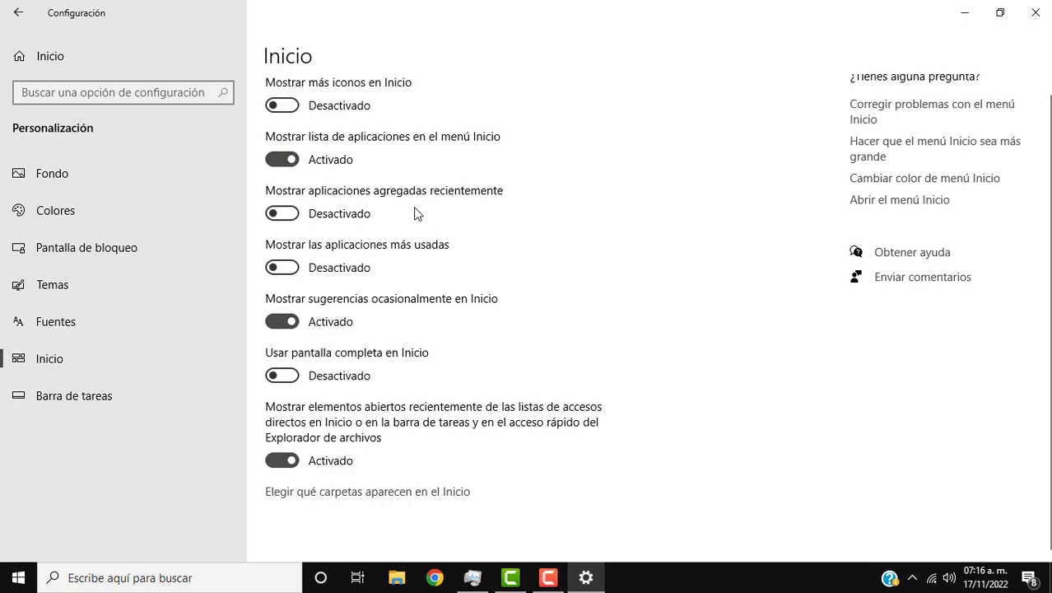
{"action": "key", "text": "super+e"}
{"action": "scroll", "coordinate": [393, 367], "scroll_direction": "down", "scroll_amount": 2}
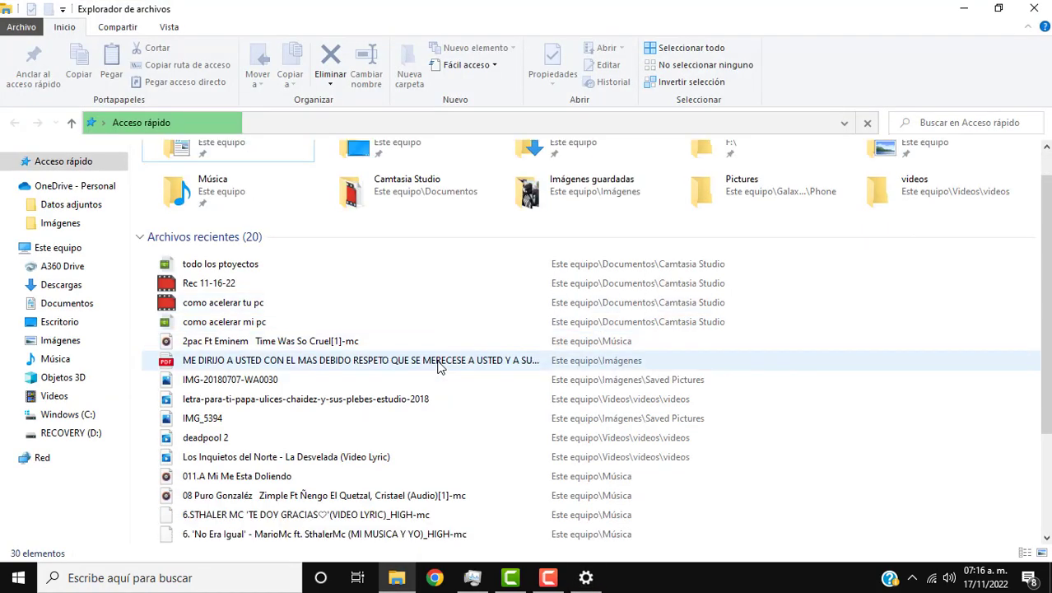
{"action": "scroll", "coordinate": [424, 440], "scroll_direction": "down", "scroll_amount": 1}
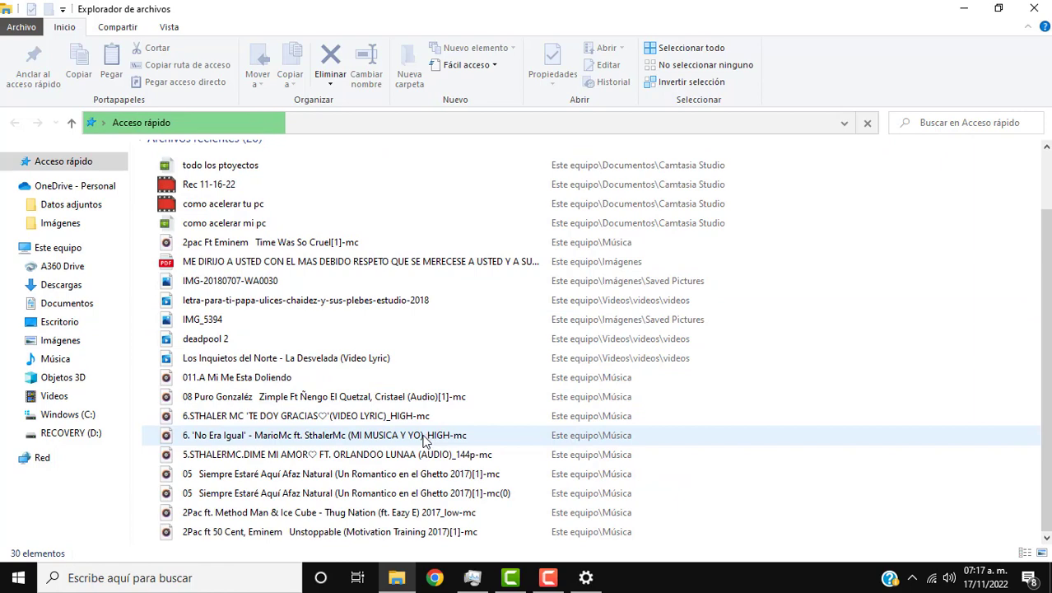
{"action": "scroll", "coordinate": [328, 386], "scroll_direction": "up", "scroll_amount": 3}
{"action": "scroll", "coordinate": [441, 347], "scroll_direction": "down", "scroll_amount": 3}
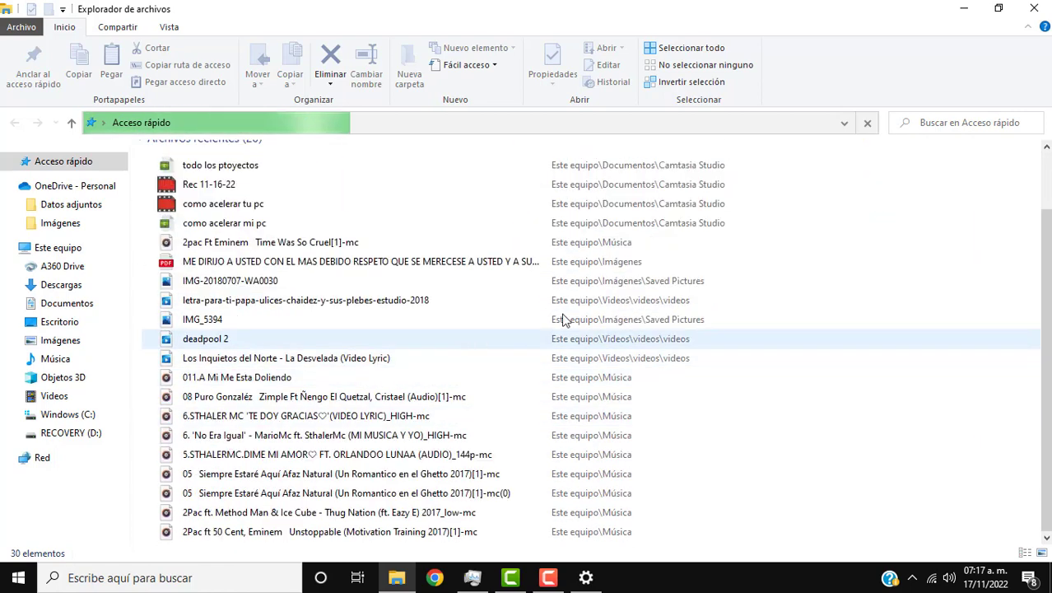
{"action": "scroll", "coordinate": [265, 291], "scroll_direction": "up", "scroll_amount": 3}
{"action": "scroll", "coordinate": [480, 419], "scroll_direction": "down", "scroll_amount": 3}
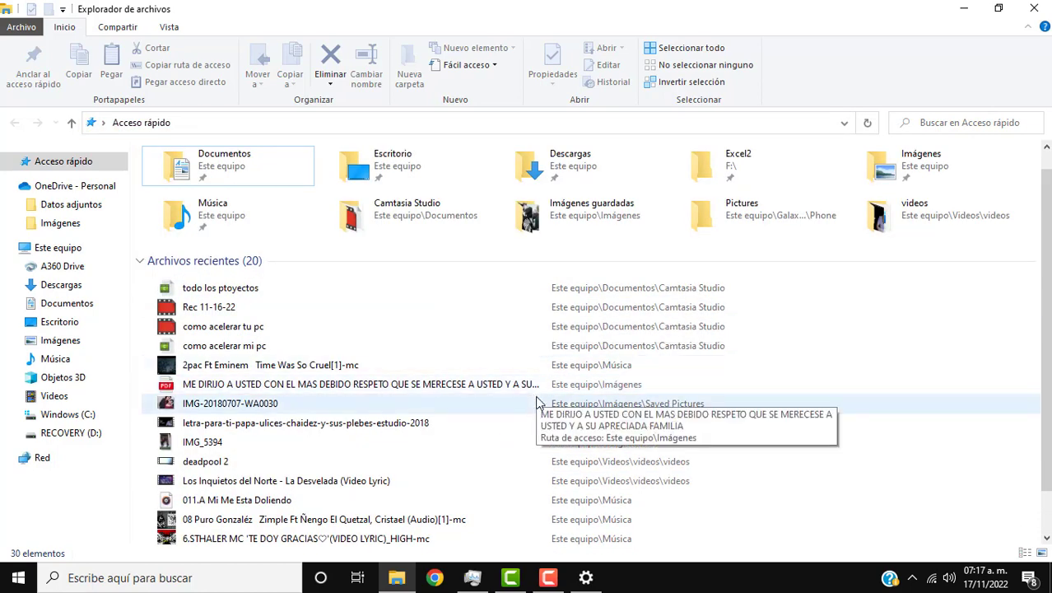
{"action": "scroll", "coordinate": [619, 342], "scroll_direction": "down", "scroll_amount": 3}
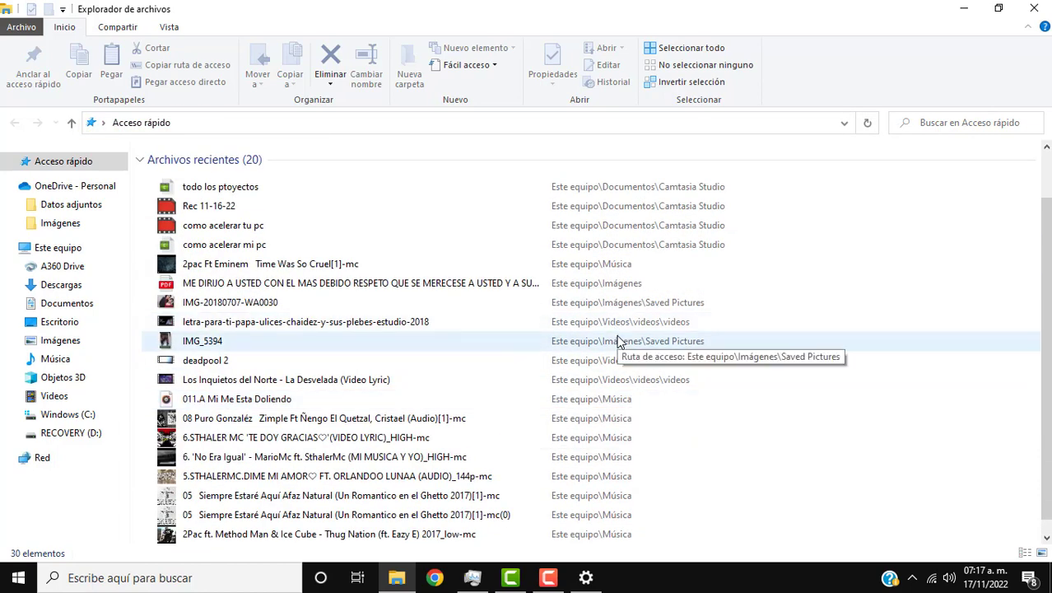
{"action": "left_click", "coordinate": [965, 8]}
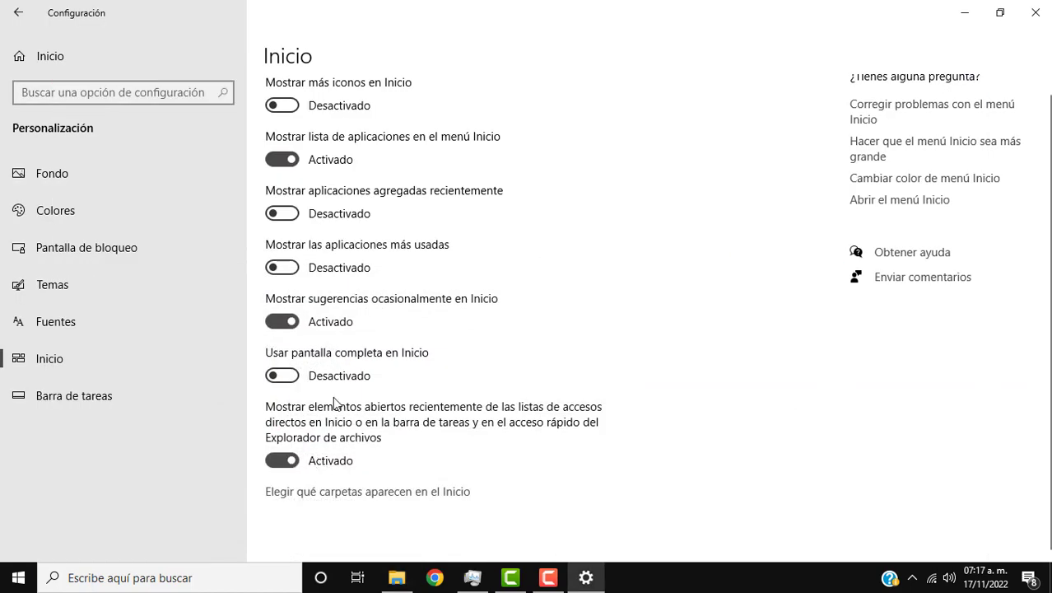
Step: Turn off showing recently opened items in Inicio, the taskbar and Explorer's quick access, and check Acceso rápido in a fresh File Explorer window
{"action": "left_click", "coordinate": [269, 462]}
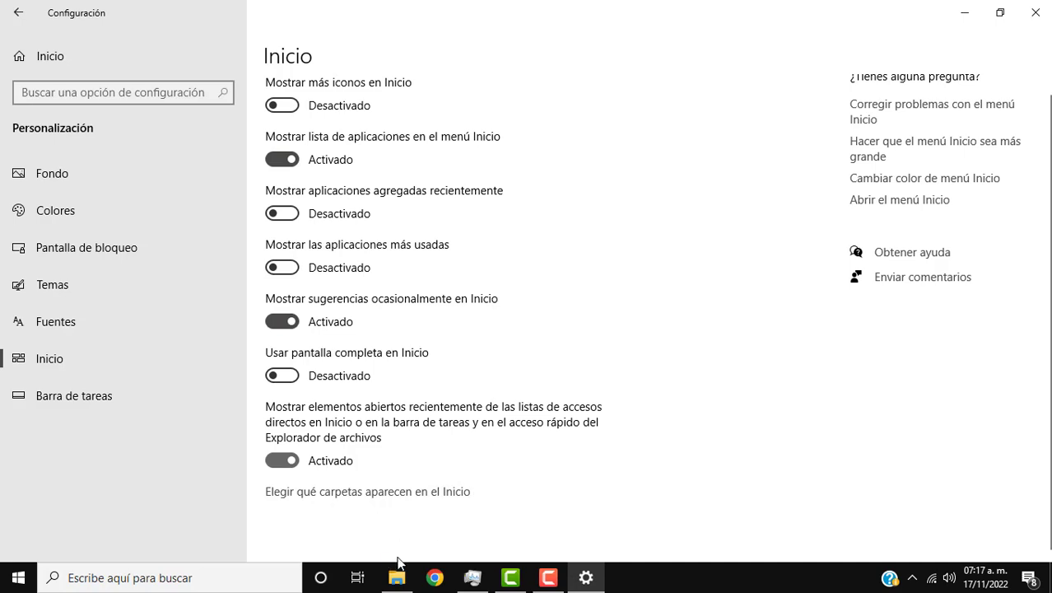
{"action": "left_click", "coordinate": [406, 585]}
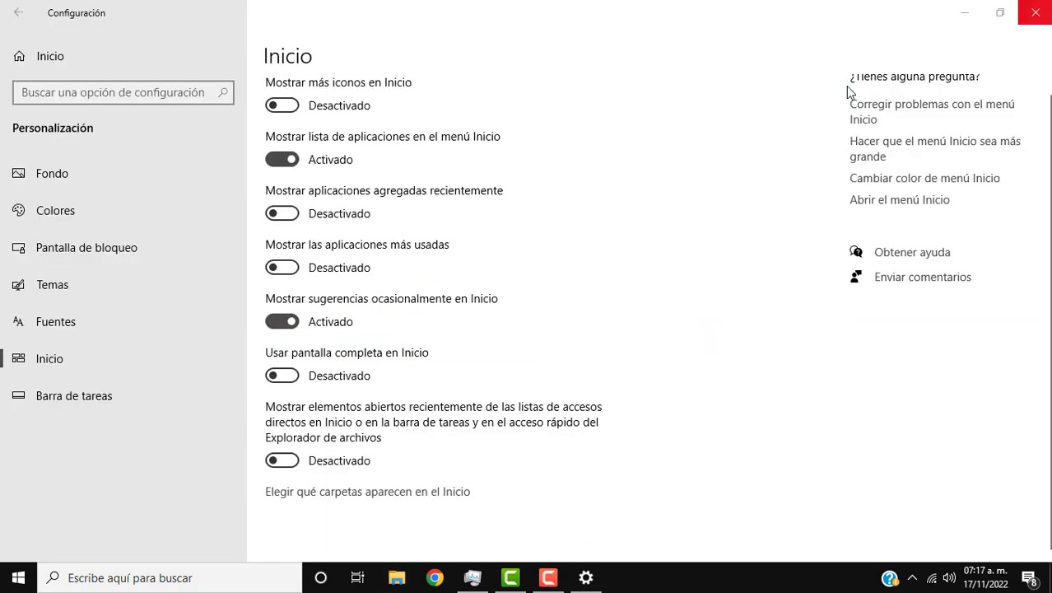
{"action": "key", "text": "super+e"}
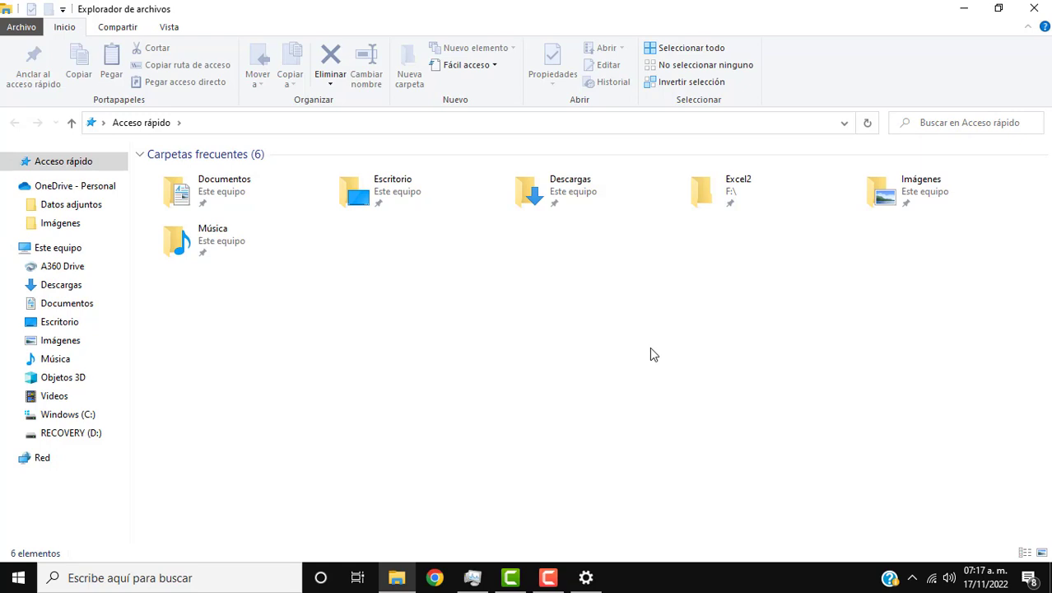
{"action": "left_click", "coordinate": [1033, 10]}
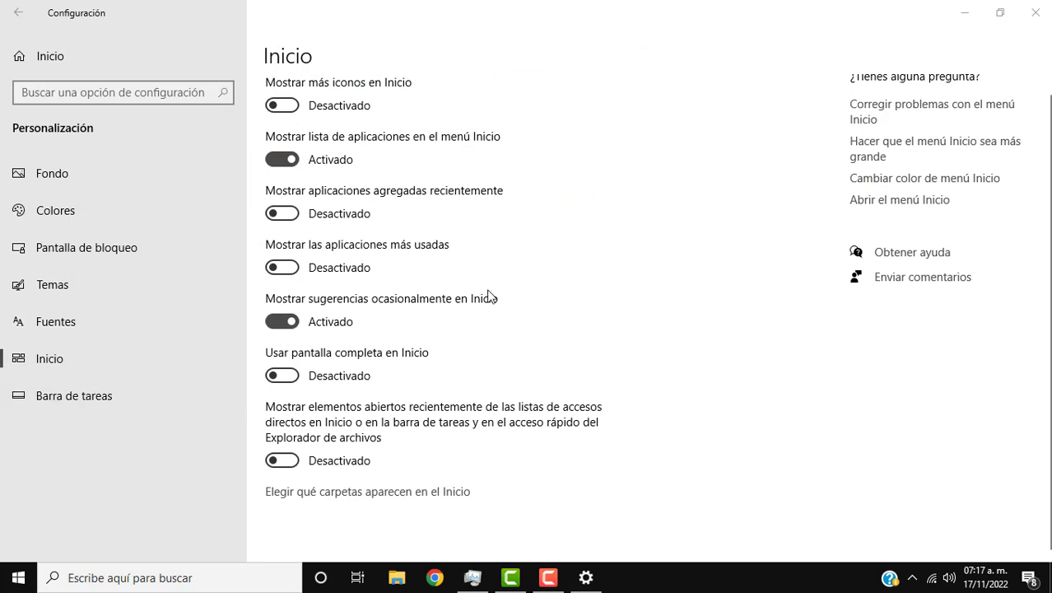
Step: Open the Barra de tareas page of Personalización and examine the taskbar behavior, location and button options
{"action": "left_click", "coordinate": [102, 395]}
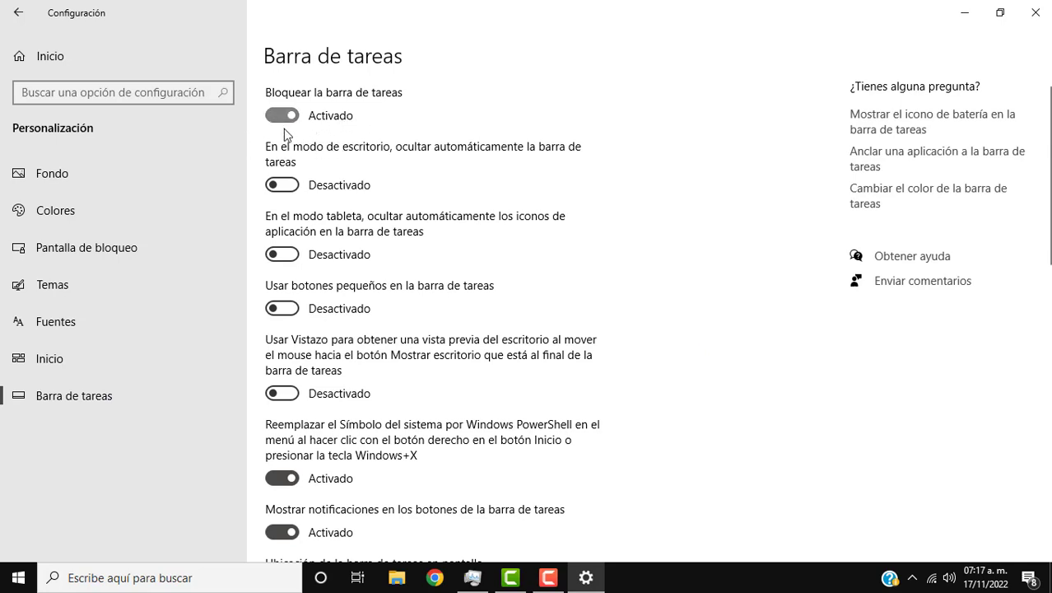
{"action": "scroll", "coordinate": [517, 380], "scroll_direction": "down", "scroll_amount": 2}
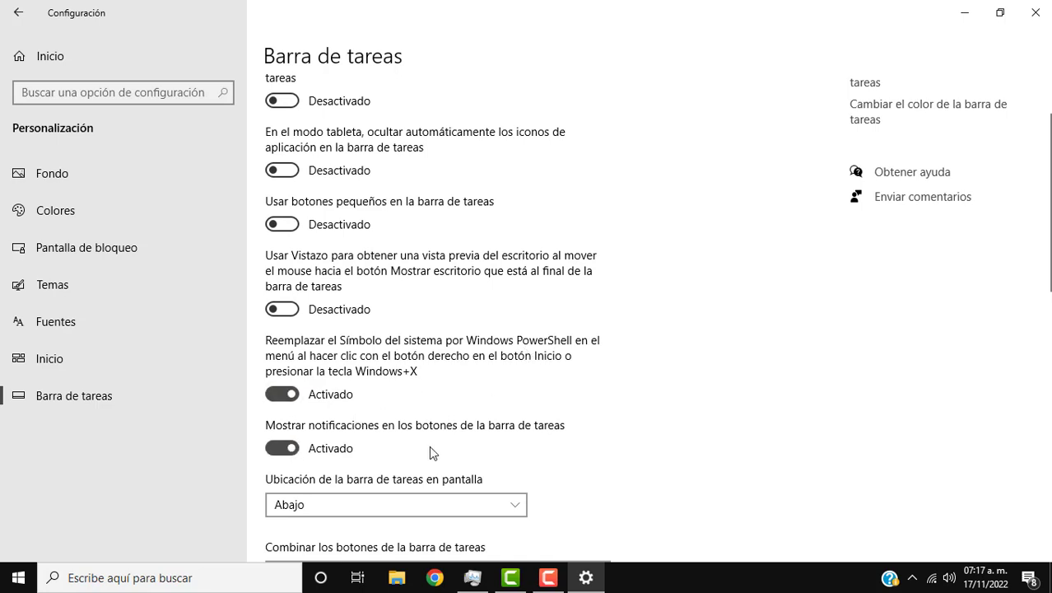
{"action": "scroll", "coordinate": [482, 434], "scroll_direction": "down", "scroll_amount": 8}
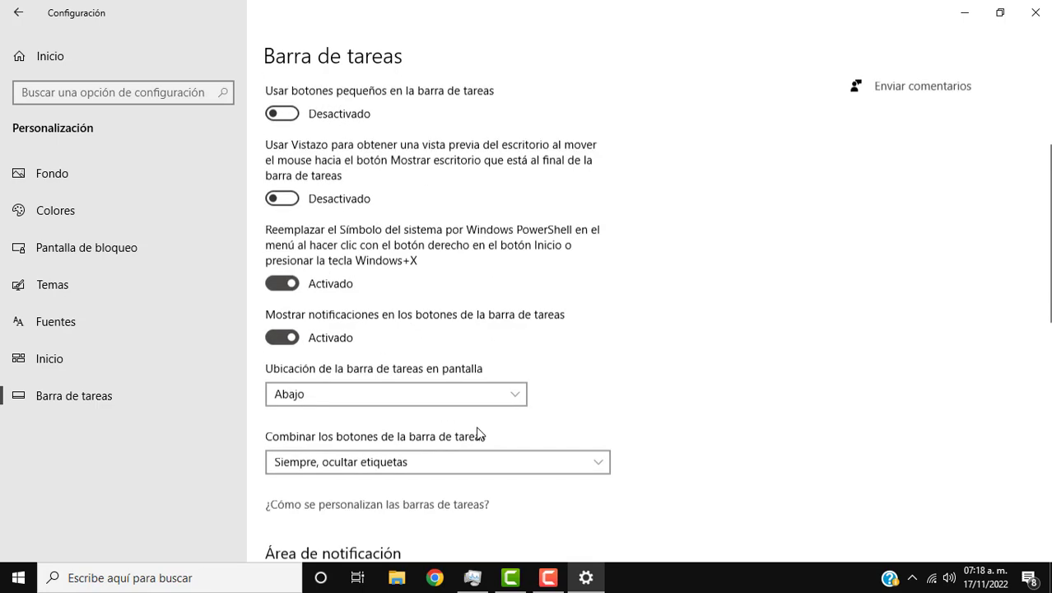
{"action": "scroll", "coordinate": [362, 288], "scroll_direction": "up", "scroll_amount": 5}
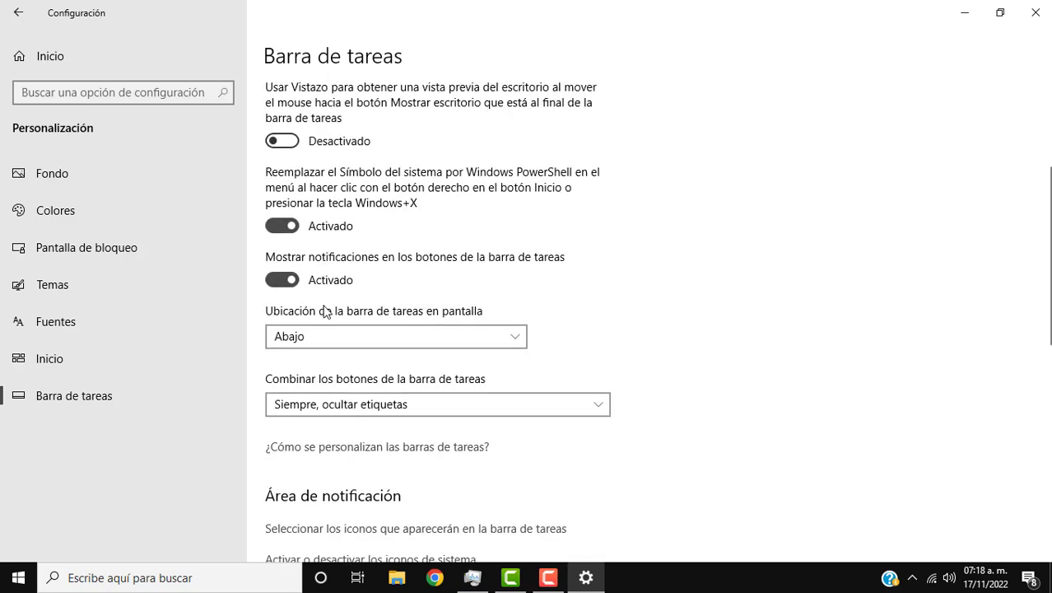
Step: Look over the rest of the Barra de tareas options, and open the Aplicaciones en segundo plano page in Privacidad
{"action": "scroll", "coordinate": [437, 362], "scroll_direction": "down", "scroll_amount": 1}
{"action": "scroll", "coordinate": [459, 411], "scroll_direction": "down", "scroll_amount": 10}
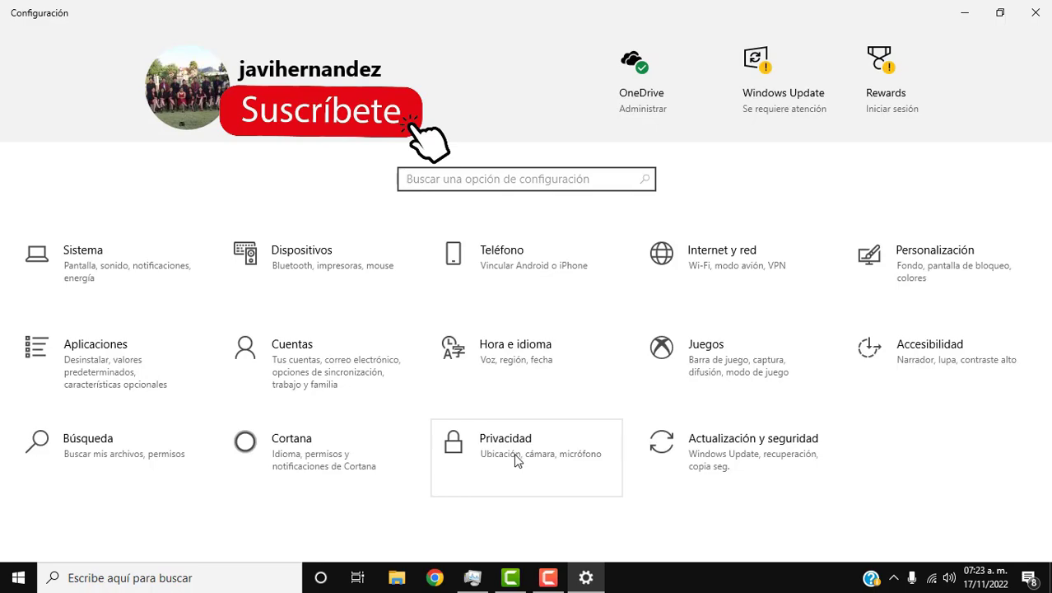
{"action": "left_click", "coordinate": [515, 455]}
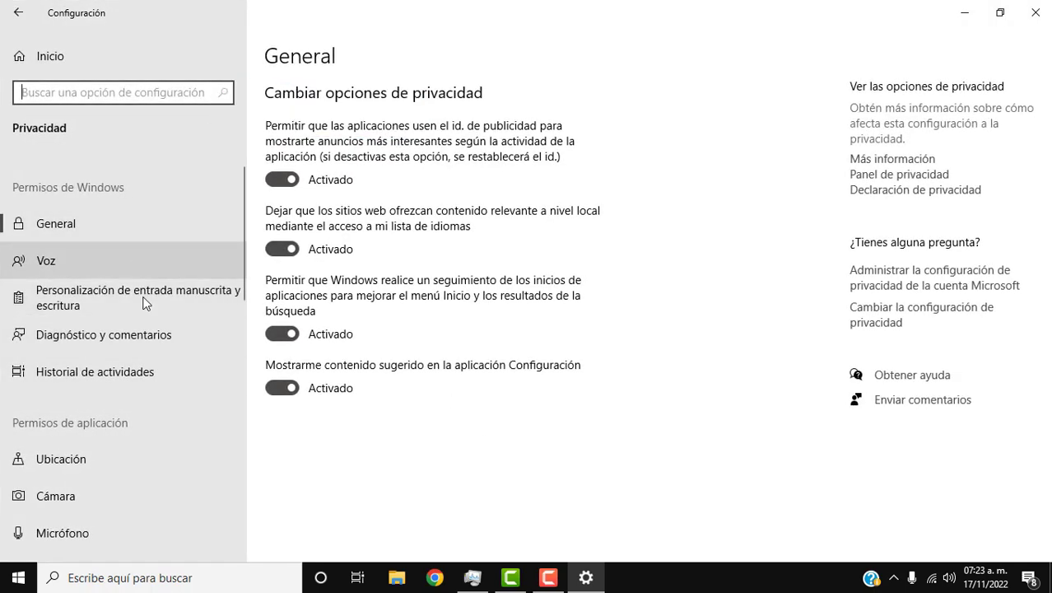
{"action": "scroll", "coordinate": [144, 303], "scroll_direction": "down", "scroll_amount": 7}
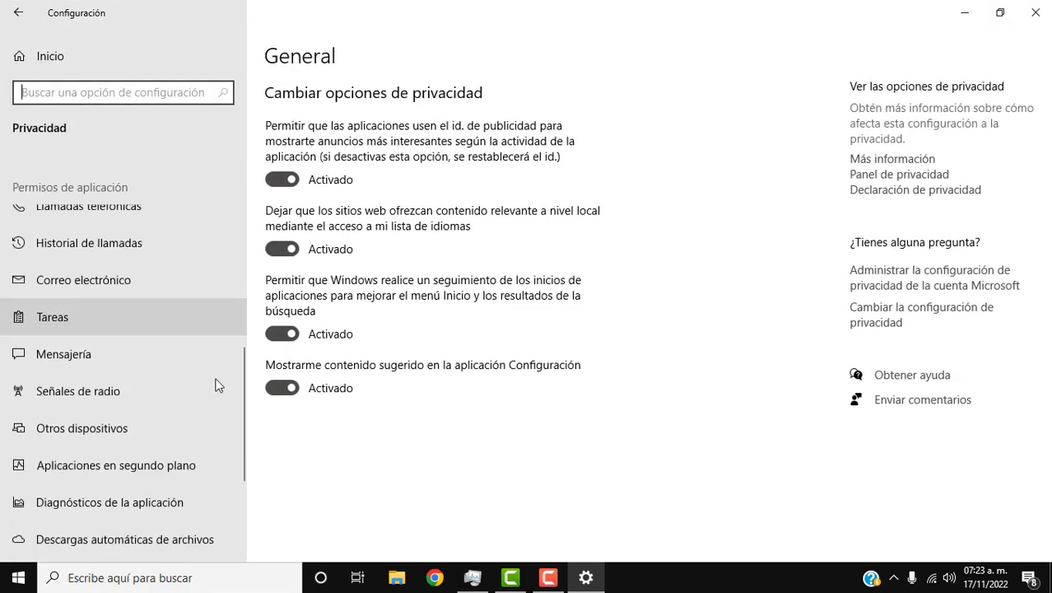
{"action": "scroll", "coordinate": [207, 395], "scroll_direction": "down", "scroll_amount": 2}
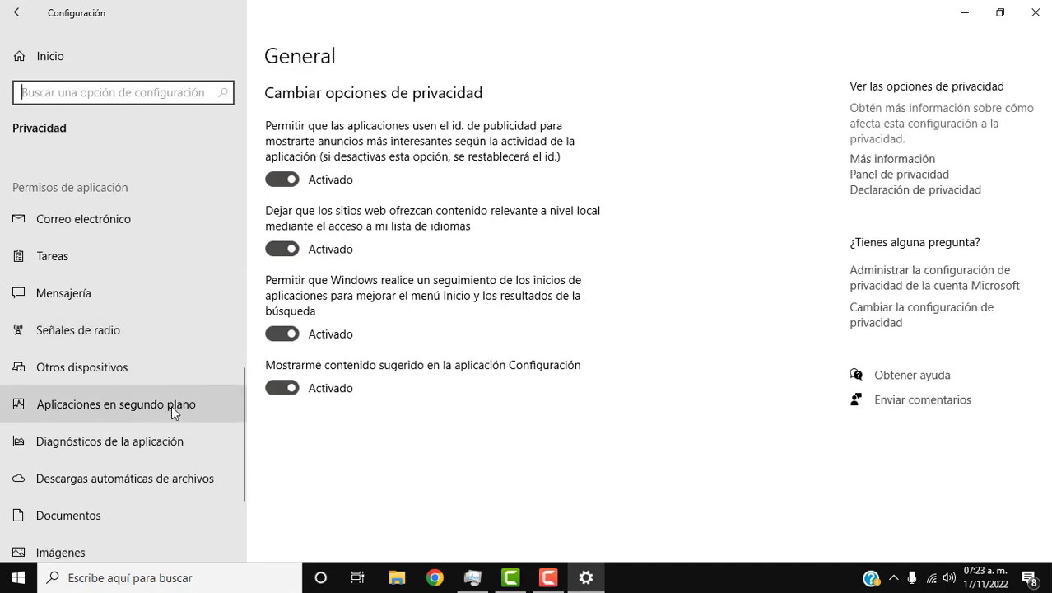
{"action": "left_click", "coordinate": [169, 405]}
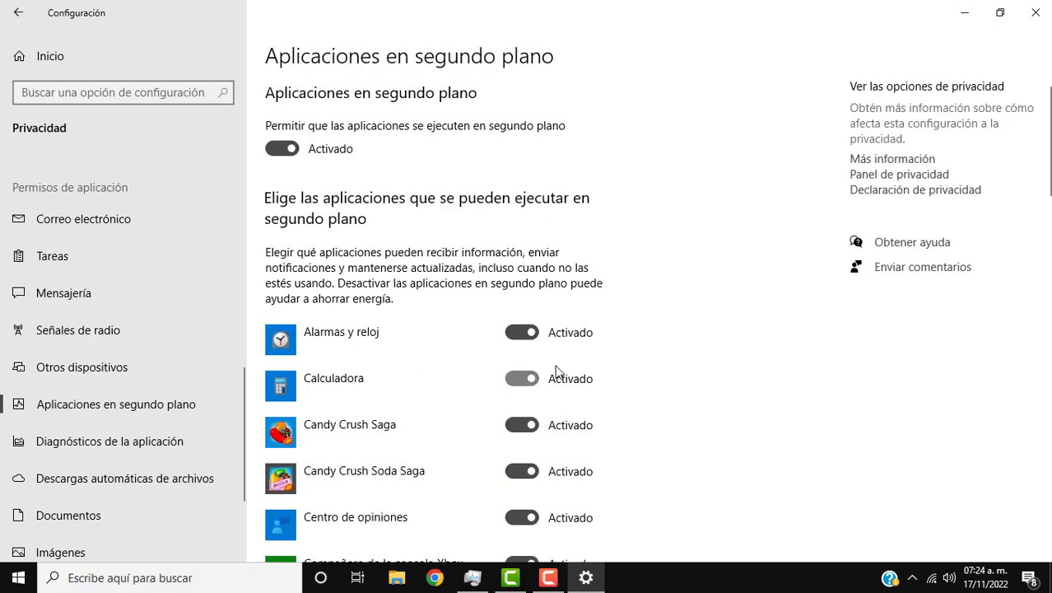
Step: Examine which applications in the Aplicaciones en segundo plano list are allowed to run in the background
{"action": "scroll", "coordinate": [558, 346], "scroll_direction": "down", "scroll_amount": 2}
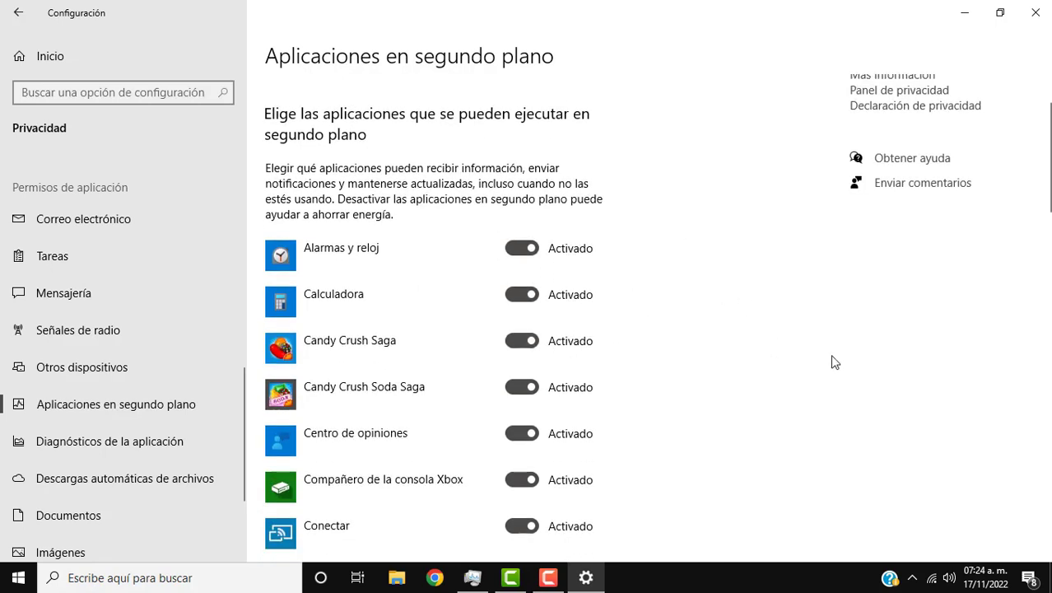
{"action": "scroll", "coordinate": [651, 381], "scroll_direction": "down", "scroll_amount": 15}
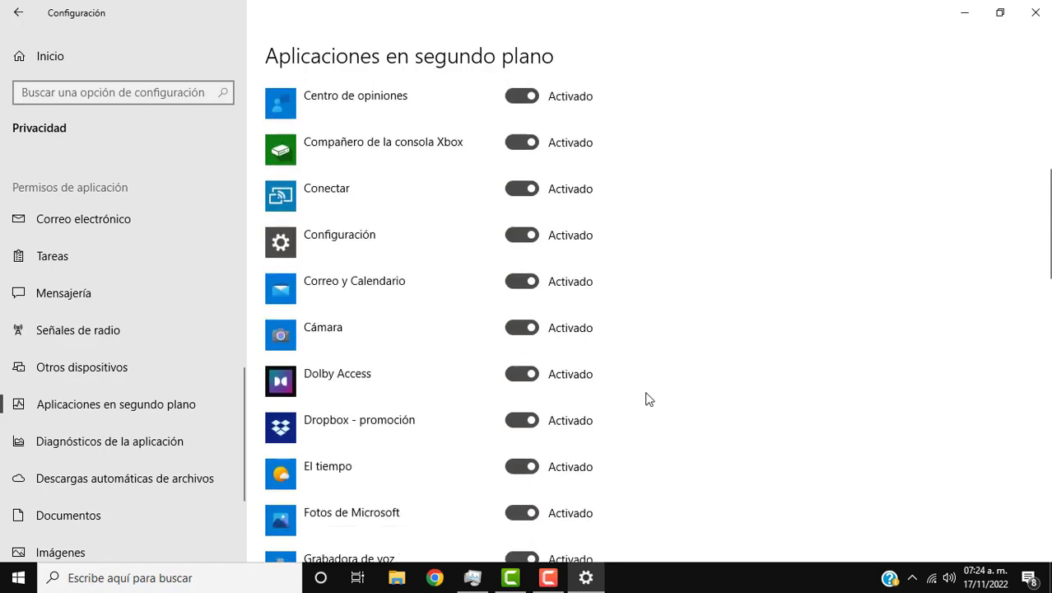
{"action": "scroll", "coordinate": [712, 432], "scroll_direction": "down", "scroll_amount": 5}
{"action": "scroll", "coordinate": [721, 454], "scroll_direction": "up", "scroll_amount": 20}
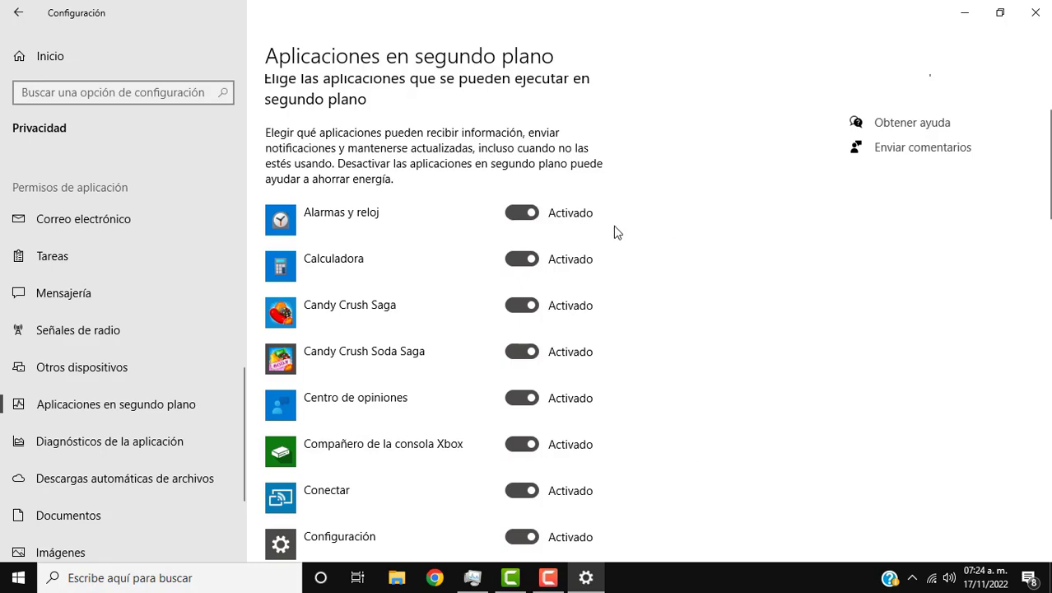
{"action": "scroll", "coordinate": [641, 339], "scroll_direction": "up", "scroll_amount": 2}
{"action": "scroll", "coordinate": [709, 342], "scroll_direction": "down", "scroll_amount": 2}
{"action": "scroll", "coordinate": [597, 385], "scroll_direction": "down", "scroll_amount": 2}
{"action": "scroll", "coordinate": [597, 384], "scroll_direction": "down", "scroll_amount": 20}
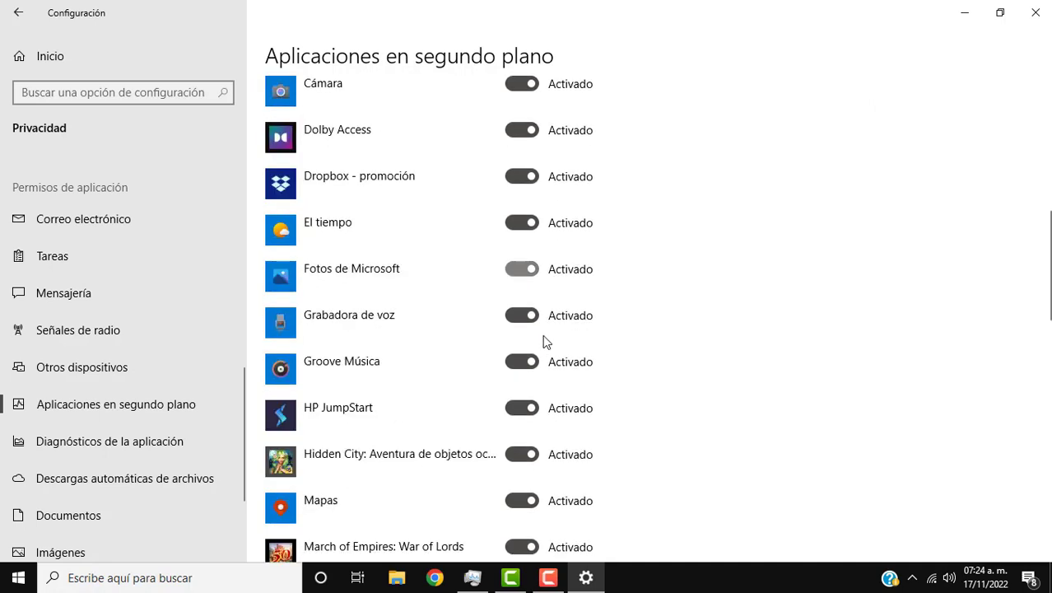
{"action": "scroll", "coordinate": [577, 420], "scroll_direction": "down", "scroll_amount": 12}
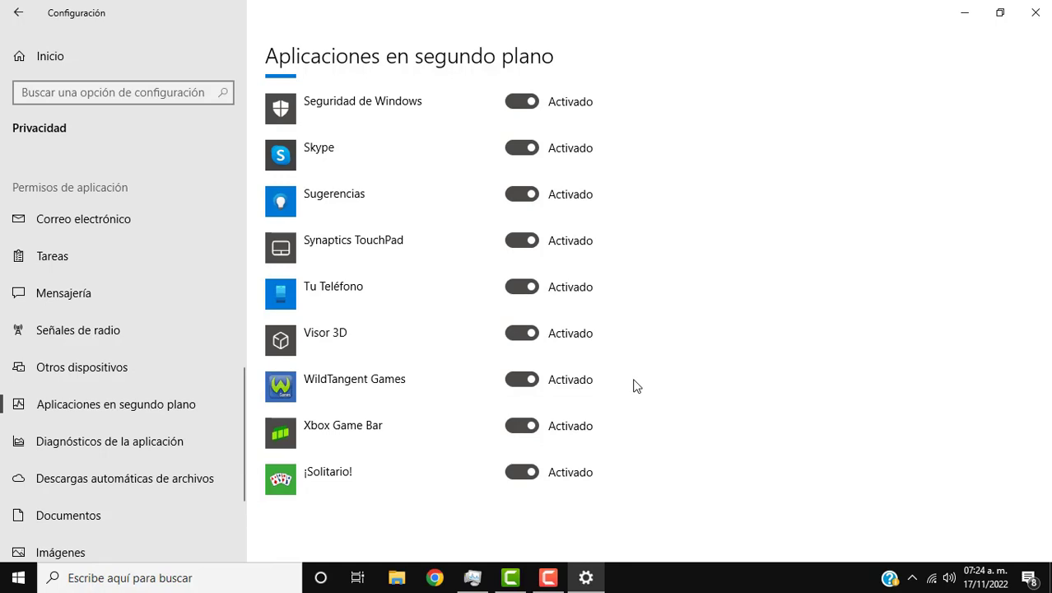
Step: Turn off background execution individually for the listed applications, working from ¡Solitario! back up to Alarmas y reloj
{"action": "scroll", "coordinate": [576, 412], "scroll_direction": "up", "scroll_amount": 2}
{"action": "scroll", "coordinate": [636, 408], "scroll_direction": "down", "scroll_amount": 2}
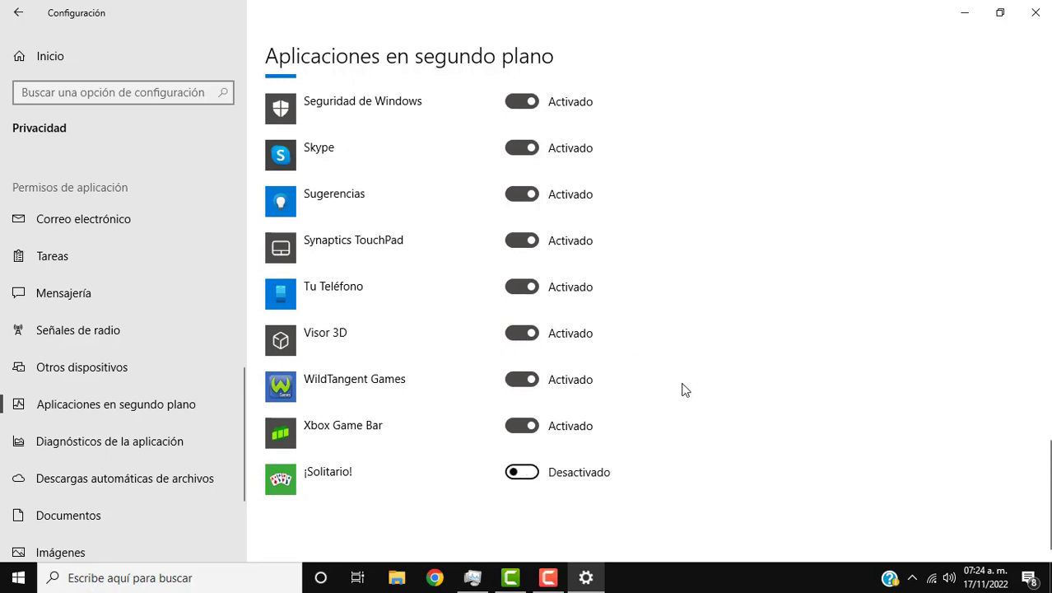
{"action": "left_click", "coordinate": [513, 428]}
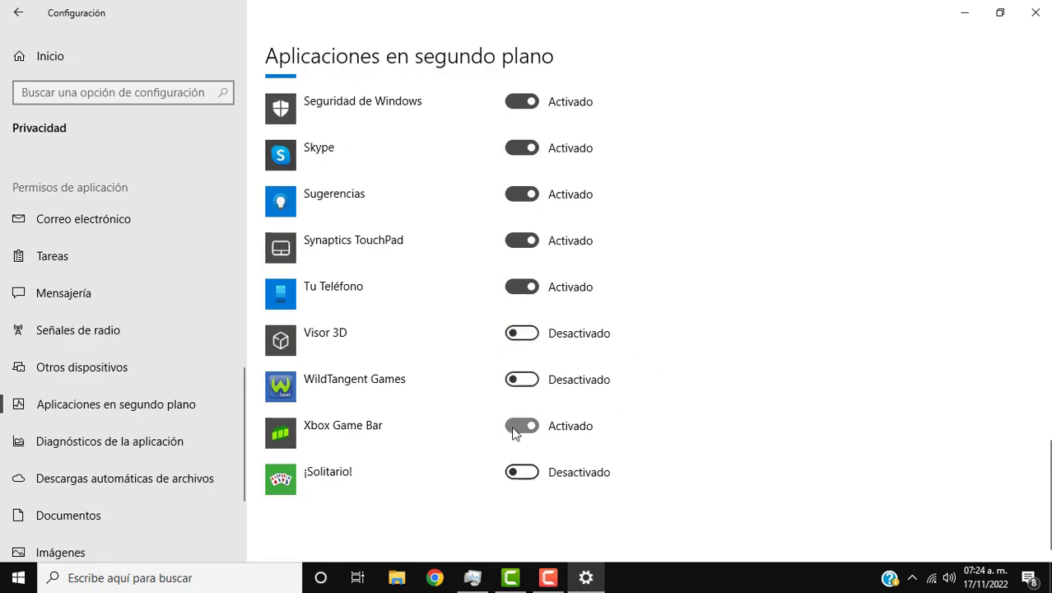
{"action": "scroll", "coordinate": [505, 379], "scroll_direction": "up", "scroll_amount": 1}
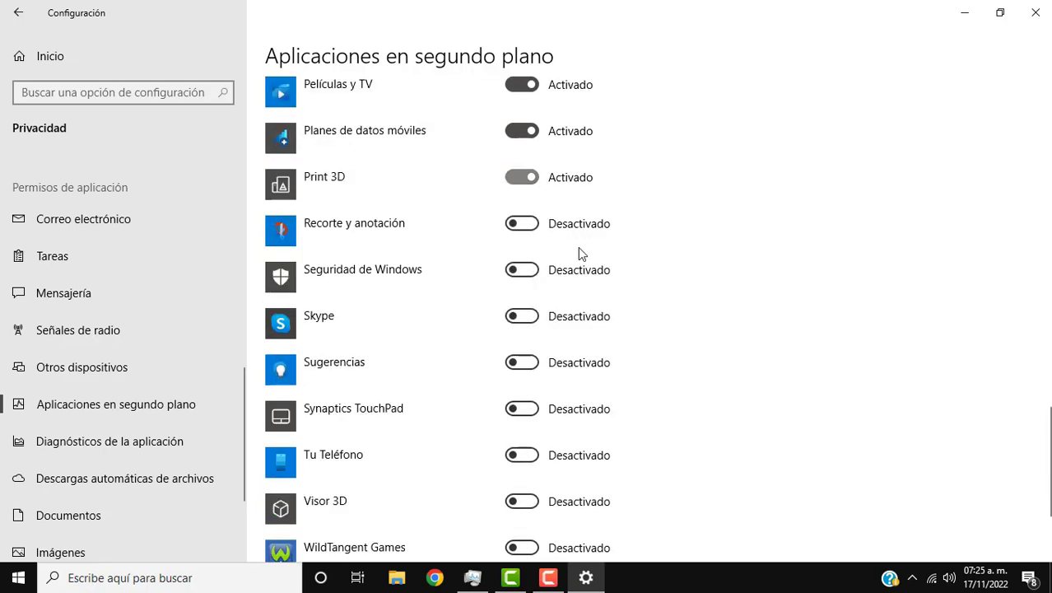
{"action": "scroll", "coordinate": [578, 251], "scroll_direction": "up", "scroll_amount": 2}
{"action": "scroll", "coordinate": [578, 251], "scroll_direction": "up", "scroll_amount": 6}
{"action": "left_click", "coordinate": [527, 344]}
{"action": "scroll", "coordinate": [552, 359], "scroll_direction": "down", "scroll_amount": 5}
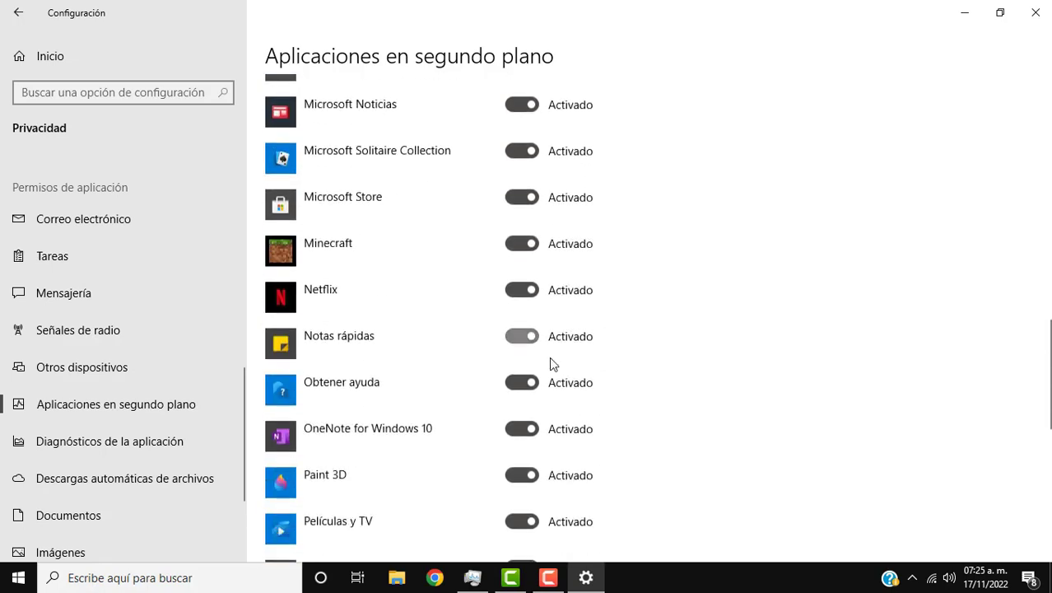
{"action": "scroll", "coordinate": [650, 369], "scroll_direction": "up", "scroll_amount": 4}
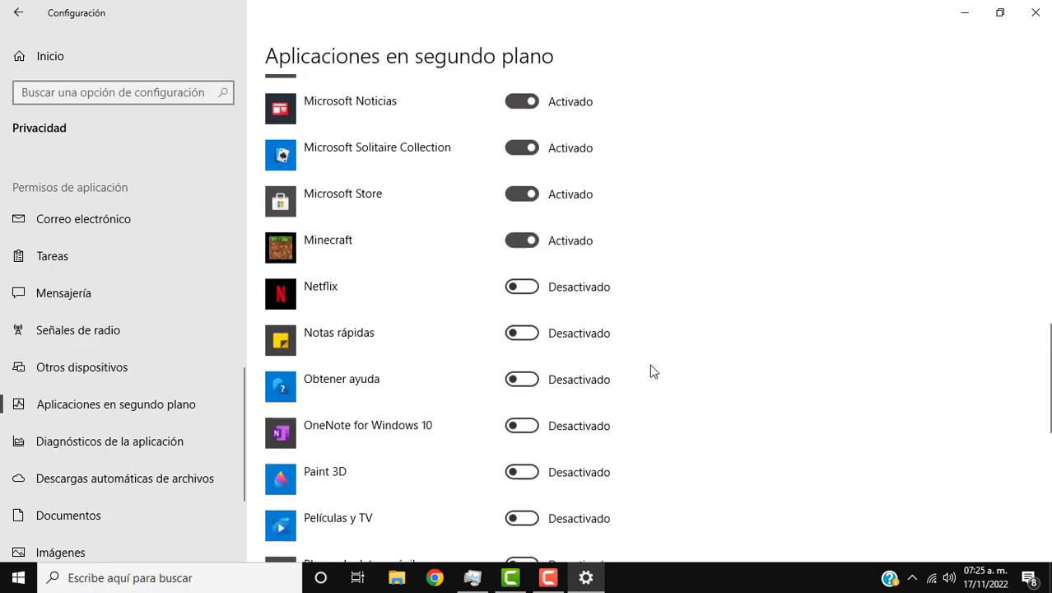
{"action": "scroll", "coordinate": [683, 249], "scroll_direction": "up", "scroll_amount": 4}
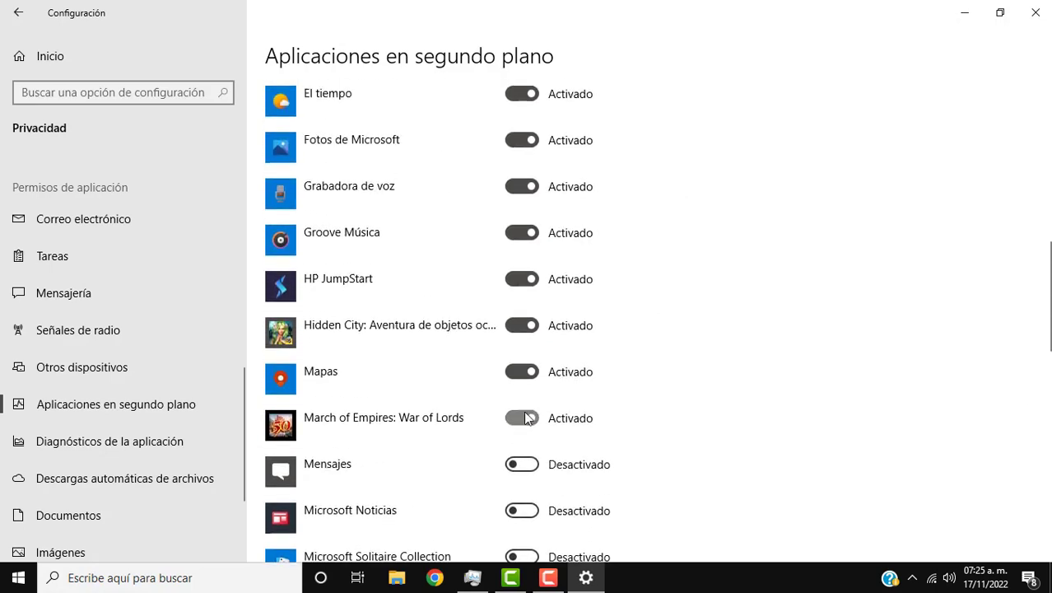
{"action": "left_click", "coordinate": [507, 420]}
{"action": "scroll", "coordinate": [658, 425], "scroll_direction": "up", "scroll_amount": 10}
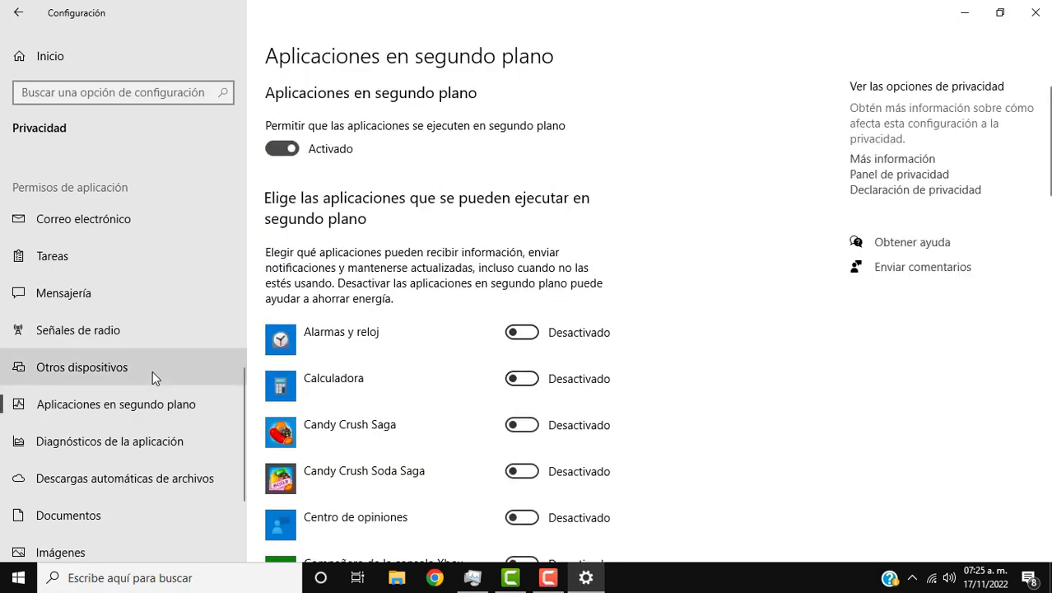
Step: Examine the Sistema de archivos, Videos and Imágenes app permission pages in Privacidad
{"action": "scroll", "coordinate": [148, 404], "scroll_direction": "down", "scroll_amount": 3}
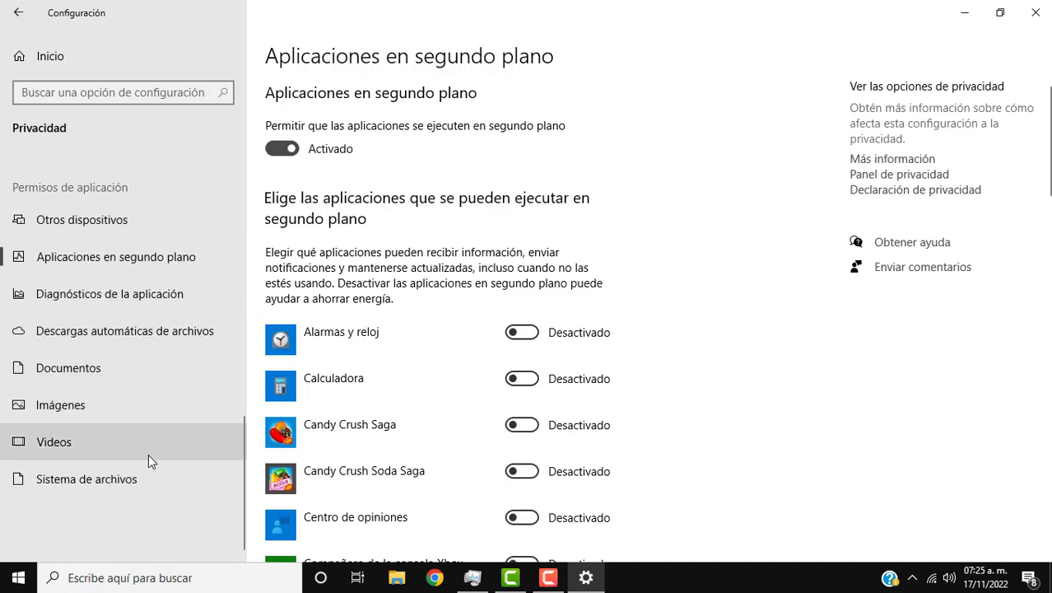
{"action": "left_click", "coordinate": [161, 485]}
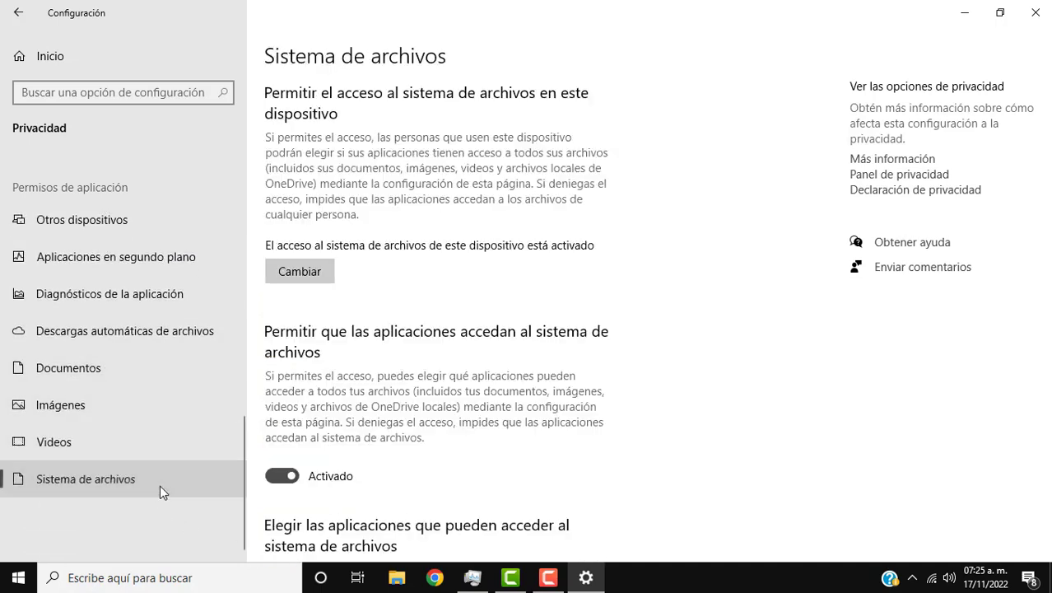
{"action": "scroll", "coordinate": [589, 276], "scroll_direction": "down", "scroll_amount": 2}
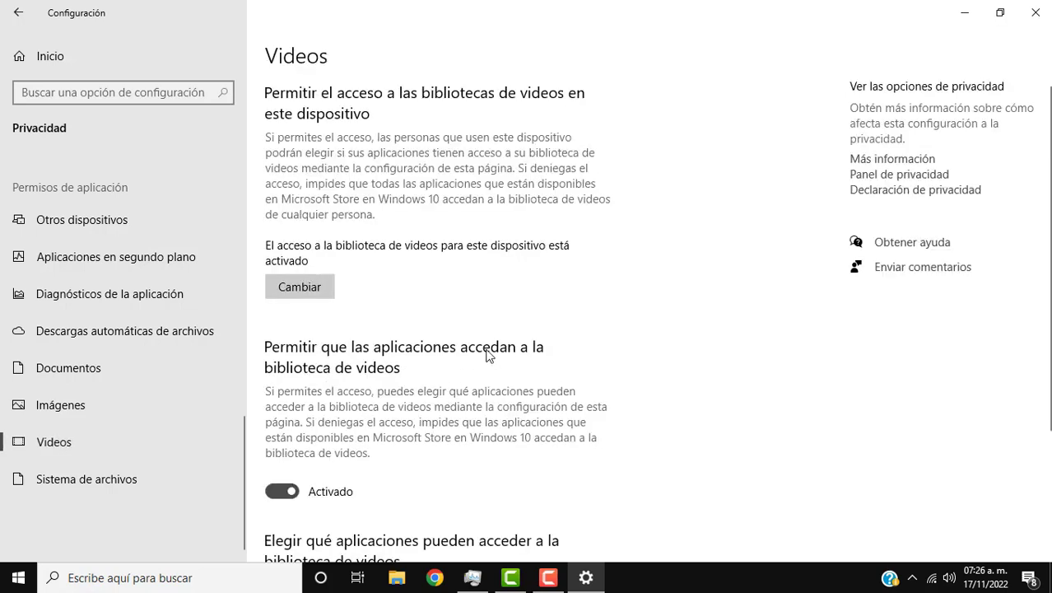
{"action": "scroll", "coordinate": [488, 329], "scroll_direction": "down", "scroll_amount": 5}
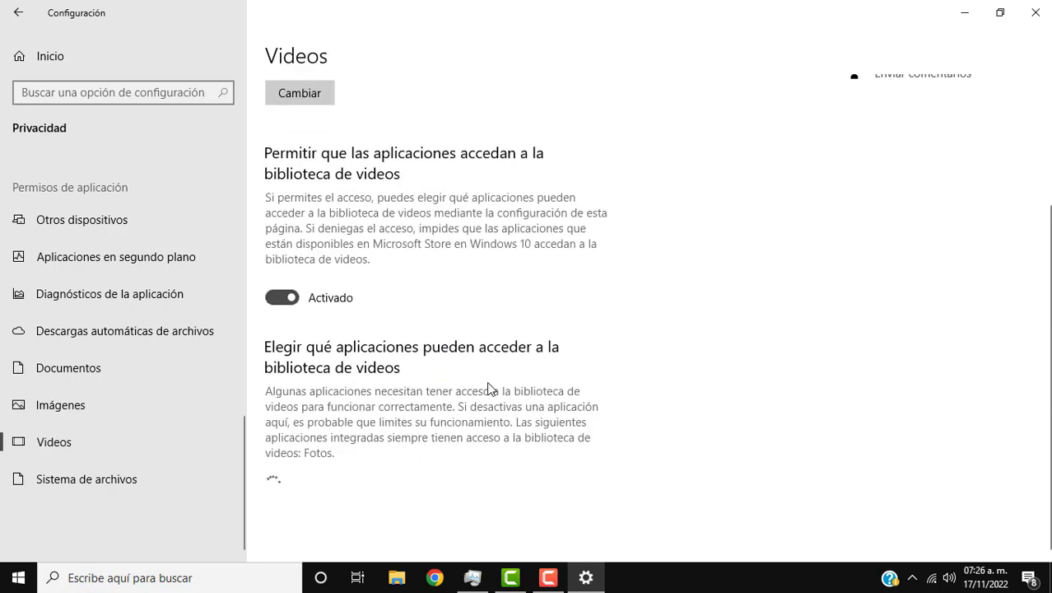
{"action": "left_click", "coordinate": [155, 401]}
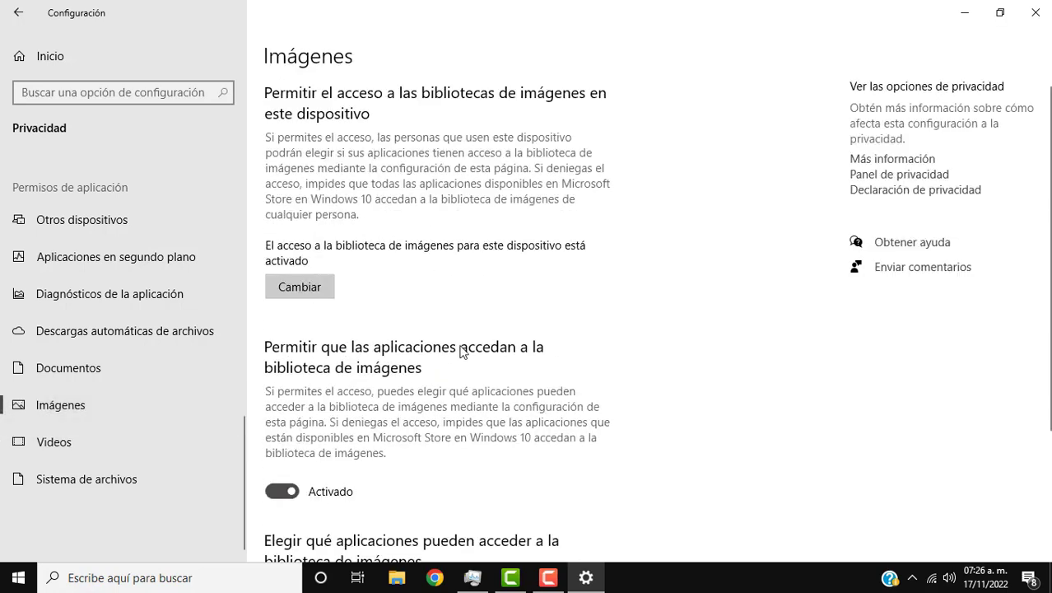
Step: Examine the Otros dispositivos and Señales de radio app permission pages in Privacidad
{"action": "scroll", "coordinate": [91, 428], "scroll_direction": "up", "scroll_amount": 4}
{"action": "left_click", "coordinate": [121, 403]}
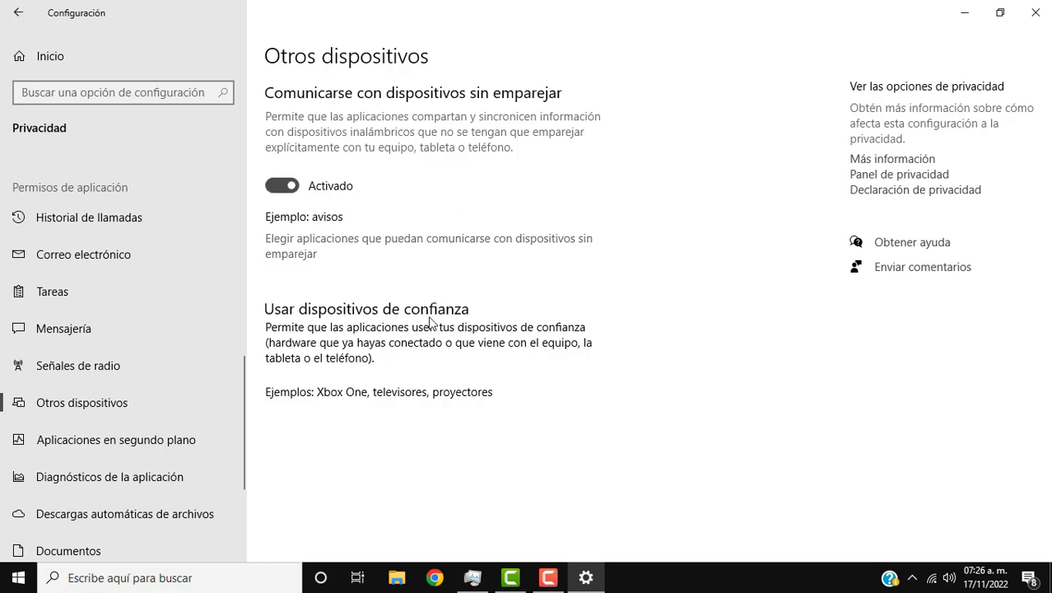
{"action": "left_click", "coordinate": [146, 368]}
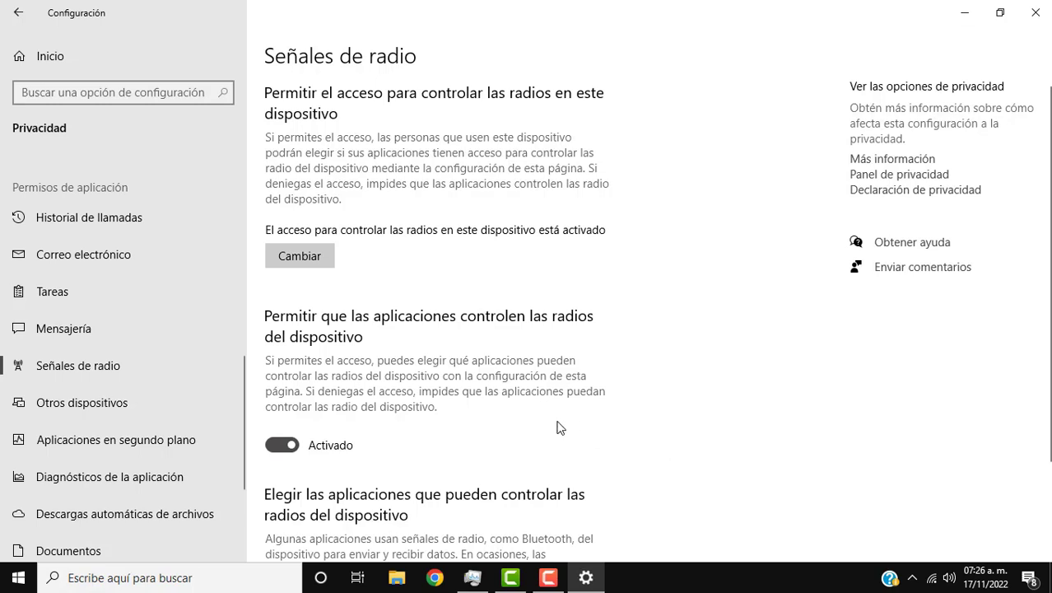
{"action": "scroll", "coordinate": [628, 393], "scroll_direction": "down", "scroll_amount": 3}
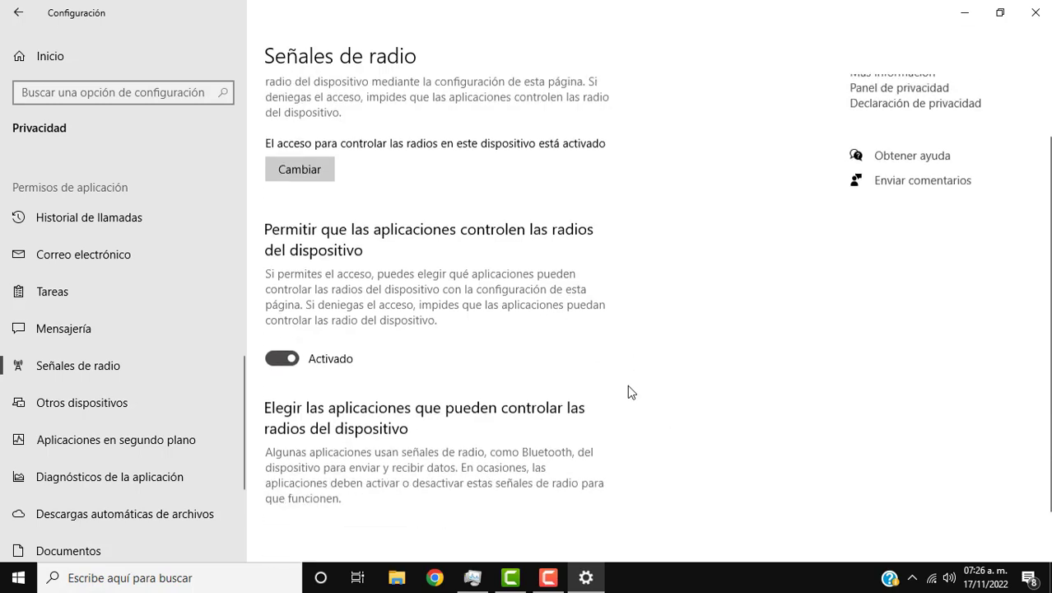
{"action": "scroll", "coordinate": [364, 346], "scroll_direction": "up", "scroll_amount": 2}
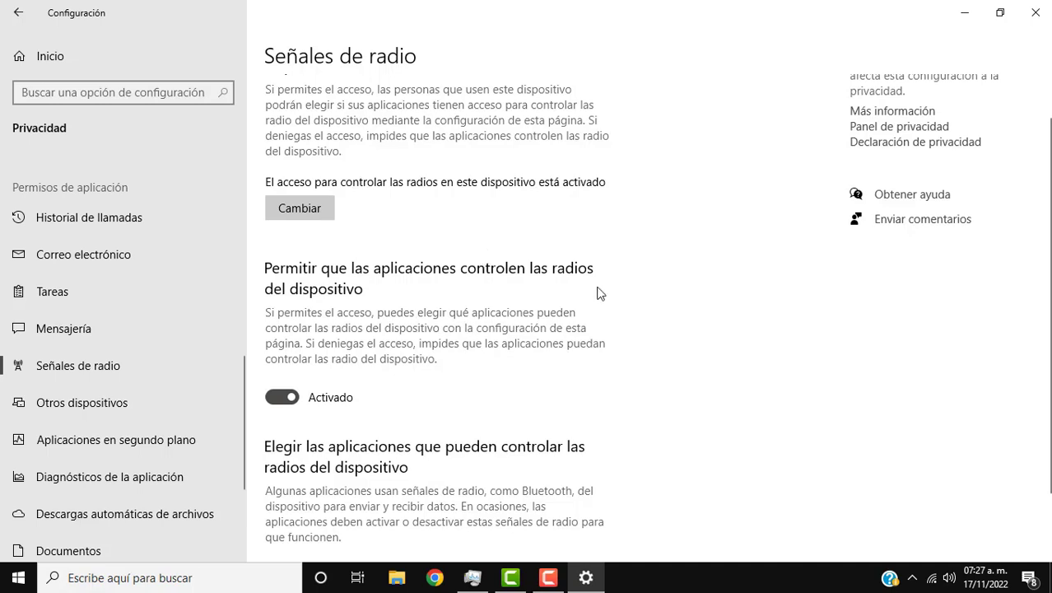
Step: Turn off app access to reading or sending messages in Mensajería and app access to tasks in Tareas
{"action": "left_click", "coordinate": [157, 329]}
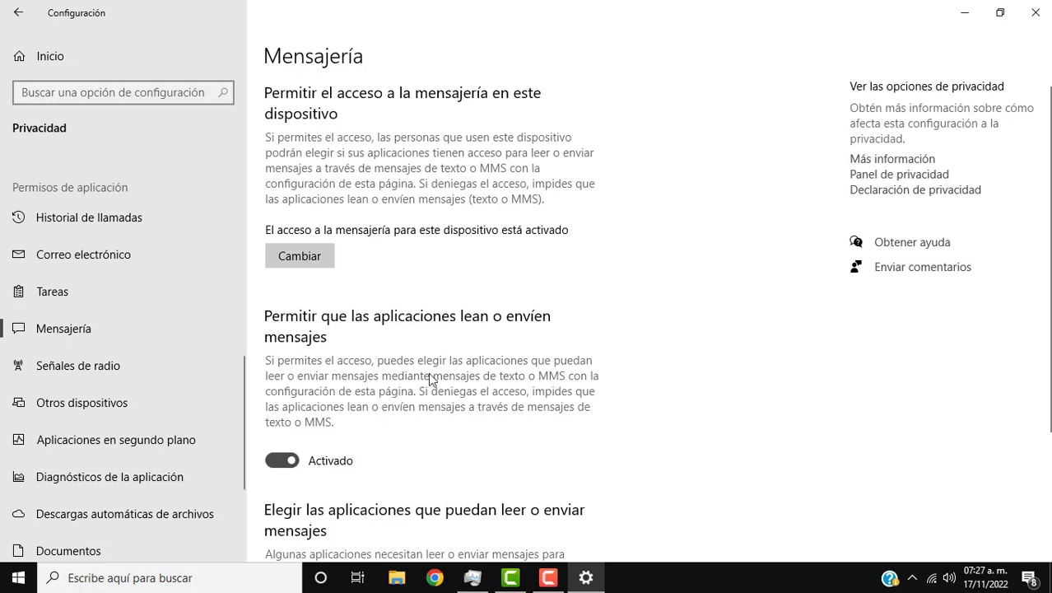
{"action": "left_click", "coordinate": [274, 459]}
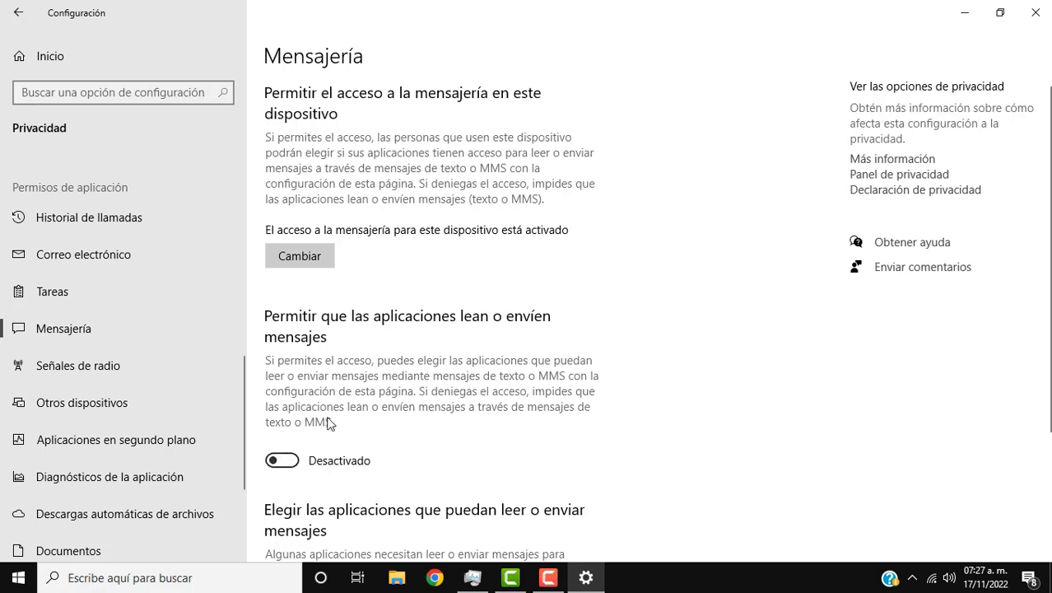
{"action": "scroll", "coordinate": [145, 421], "scroll_direction": "up", "scroll_amount": 2}
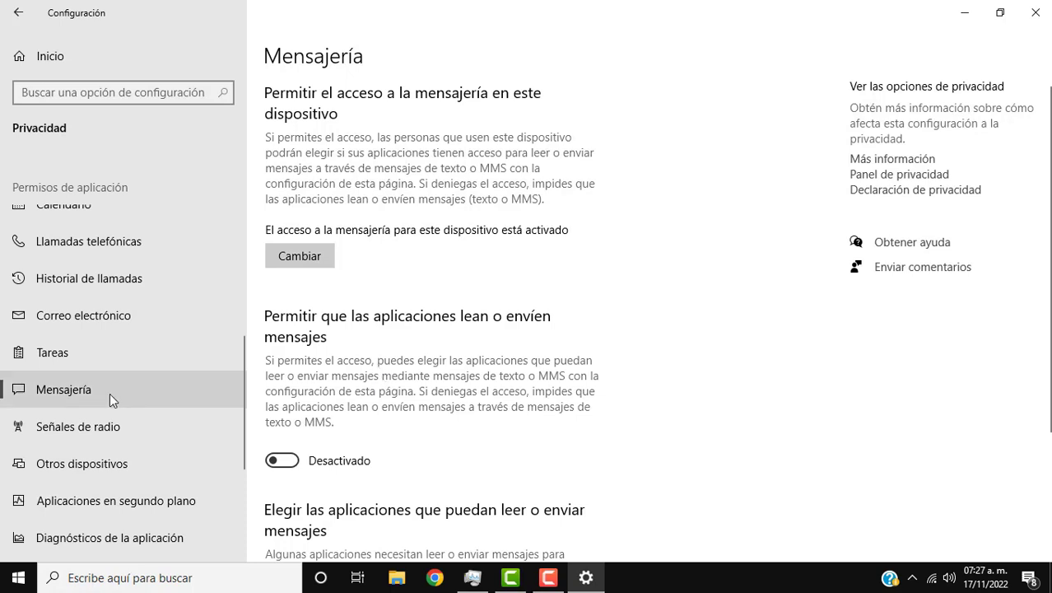
{"action": "left_click", "coordinate": [190, 363]}
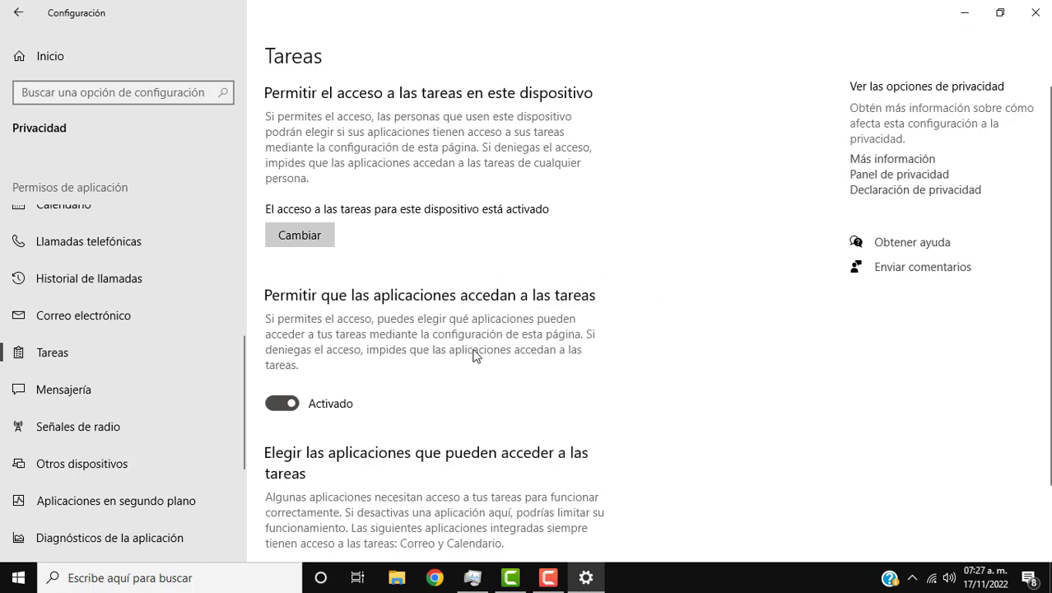
{"action": "scroll", "coordinate": [473, 355], "scroll_direction": "down", "scroll_amount": 1}
{"action": "left_click", "coordinate": [281, 319]}
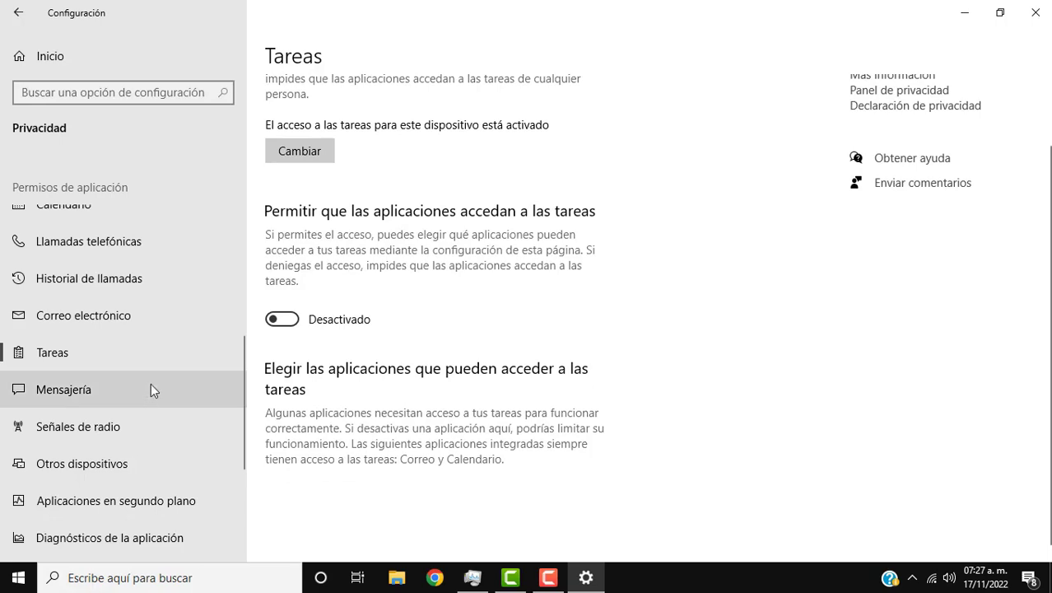
Step: Open the Correo electrónico permissions and examine the app access setting and the applications that can access e-mail
{"action": "left_click", "coordinate": [185, 315]}
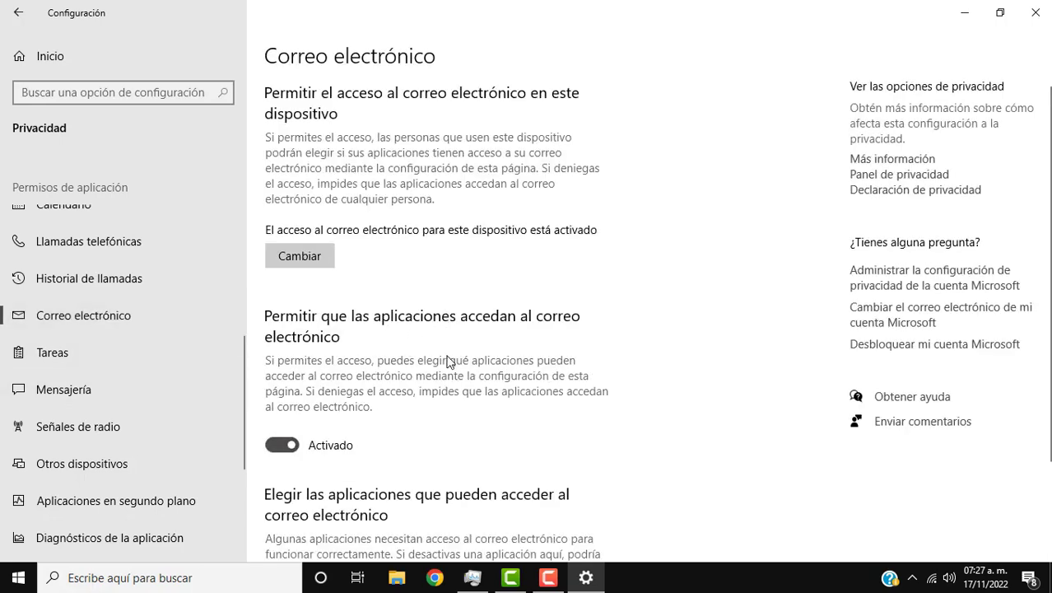
{"action": "scroll", "coordinate": [448, 363], "scroll_direction": "down", "scroll_amount": 1}
{"action": "scroll", "coordinate": [486, 395], "scroll_direction": "up", "scroll_amount": 1}
{"action": "scroll", "coordinate": [499, 371], "scroll_direction": "down", "scroll_amount": 3}
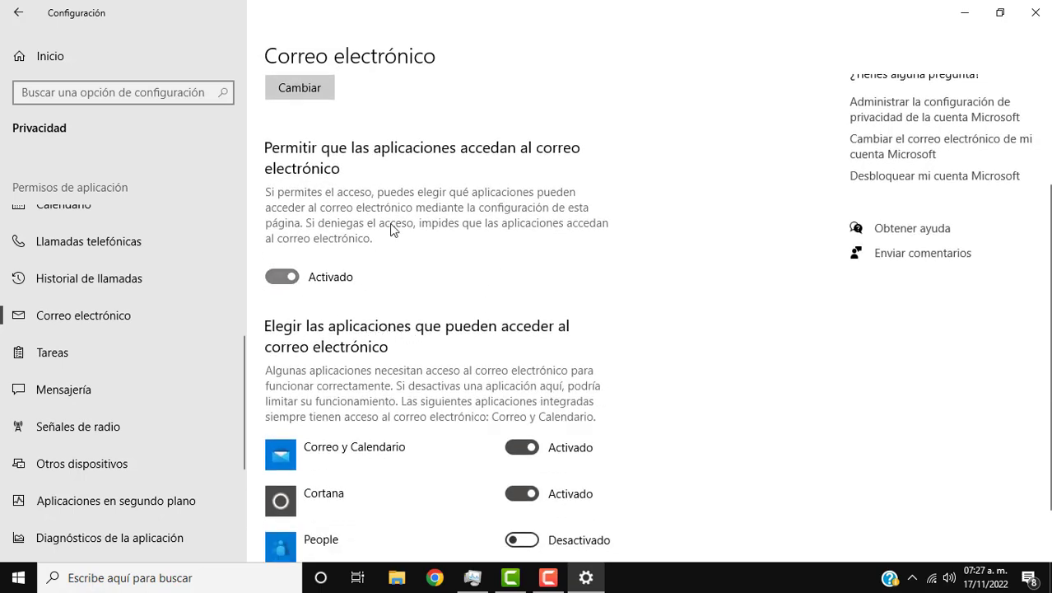
{"action": "scroll", "coordinate": [412, 248], "scroll_direction": "up", "scroll_amount": 3}
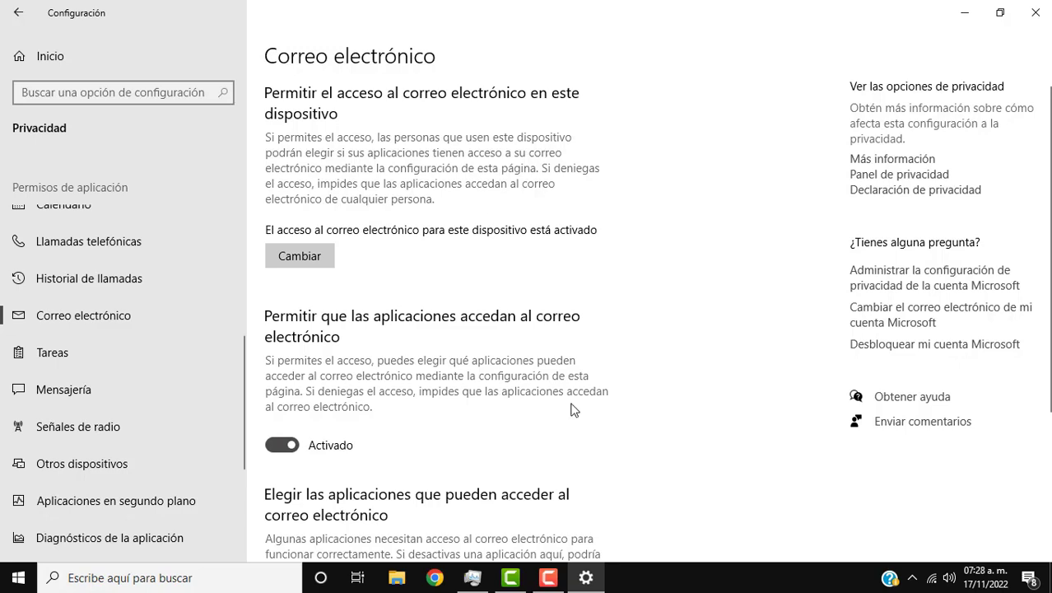
{"action": "scroll", "coordinate": [414, 399], "scroll_direction": "down", "scroll_amount": 1}
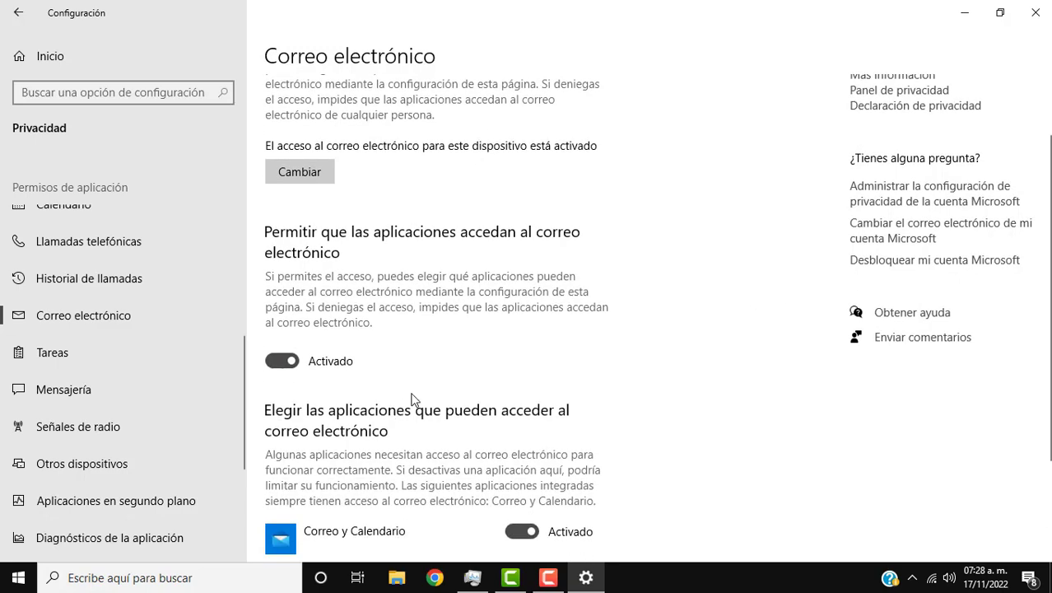
Step: Turn off app access to e-mail in Correo electrónico and app access to the call history in Historial de llamadas
{"action": "scroll", "coordinate": [414, 400], "scroll_direction": "down", "scroll_amount": 2}
{"action": "left_click", "coordinate": [282, 209]}
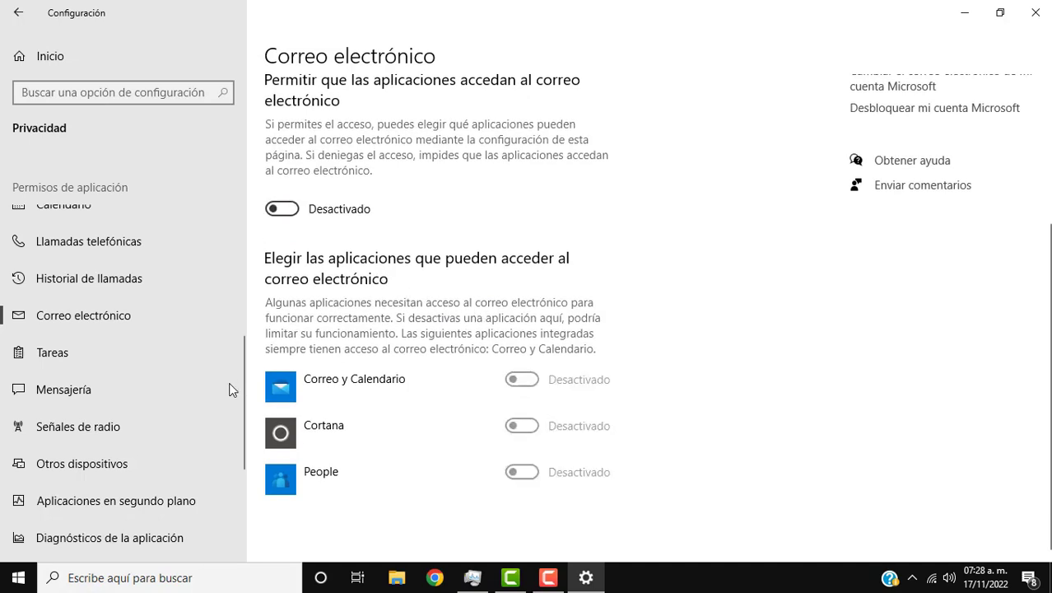
{"action": "scroll", "coordinate": [123, 371], "scroll_direction": "up", "scroll_amount": 1}
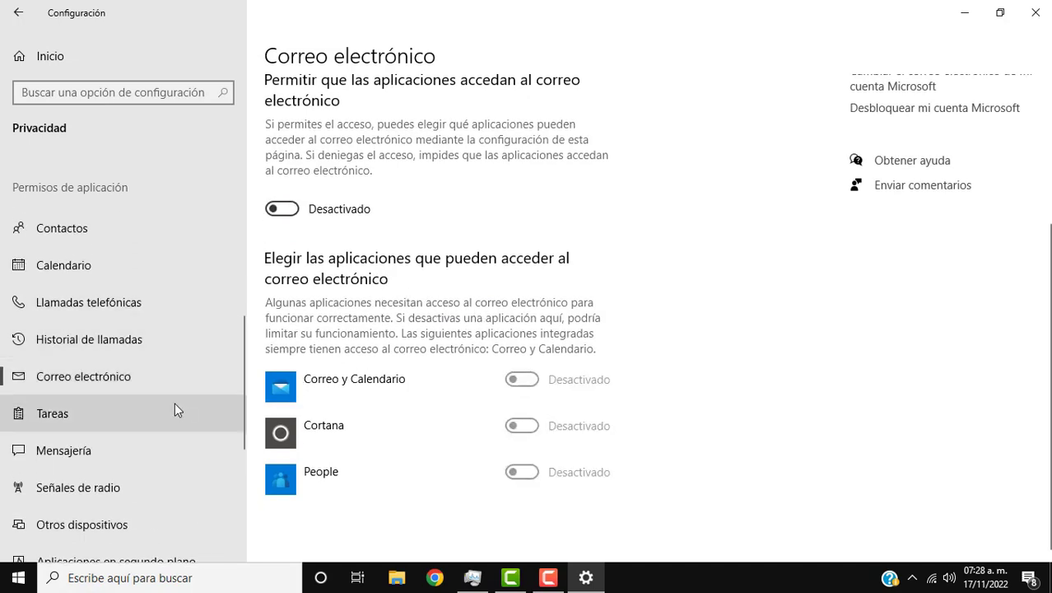
{"action": "scroll", "coordinate": [329, 313], "scroll_direction": "up", "scroll_amount": 2}
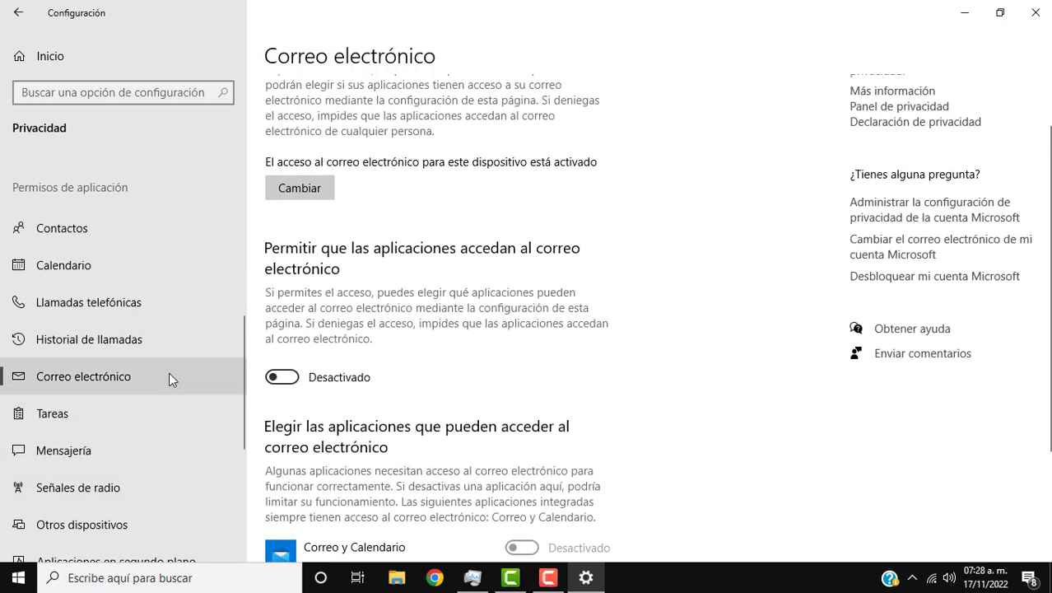
{"action": "left_click", "coordinate": [206, 339]}
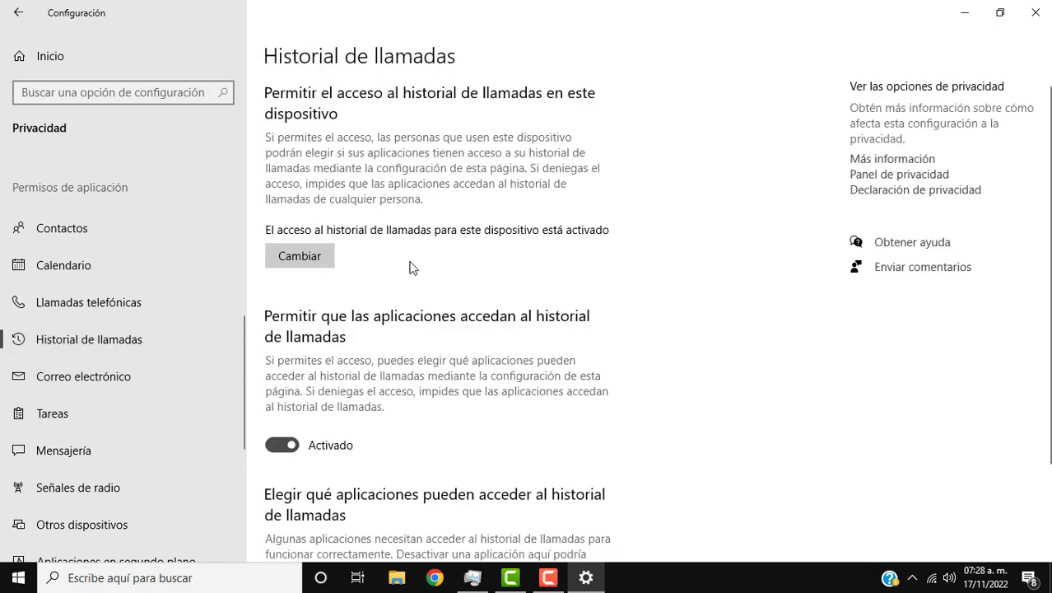
{"action": "scroll", "coordinate": [477, 337], "scroll_direction": "down", "scroll_amount": 1}
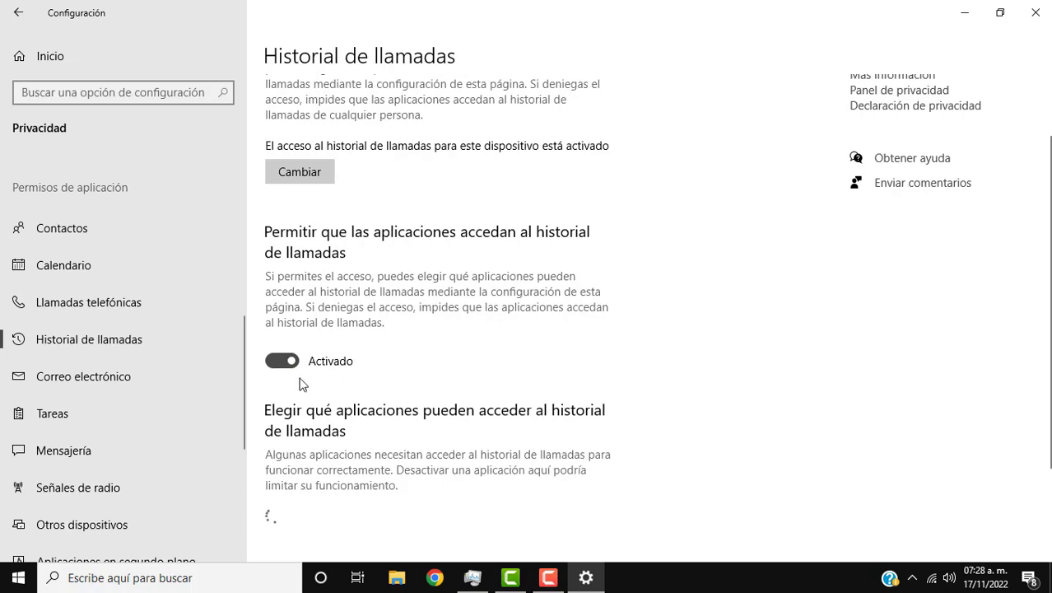
{"action": "left_click", "coordinate": [280, 365]}
Step: Turn off app permission to make phone calls in Llamadas telefónicas and app access to contacts in Contactos
{"action": "scroll", "coordinate": [60, 389], "scroll_direction": "up", "scroll_amount": 1}
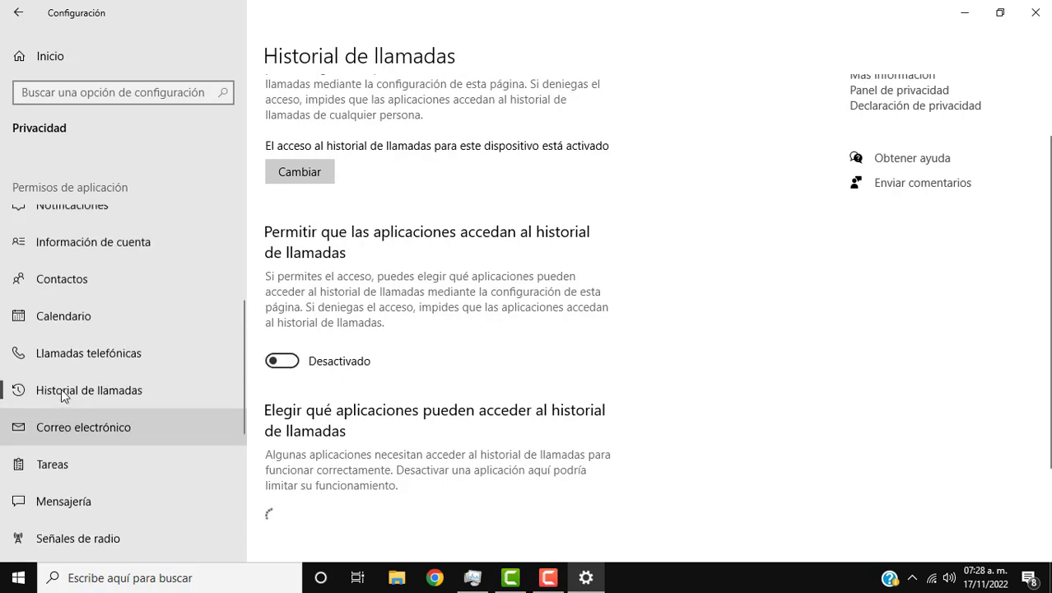
{"action": "left_click", "coordinate": [158, 368]}
{"action": "scroll", "coordinate": [300, 362], "scroll_direction": "down", "scroll_amount": 2}
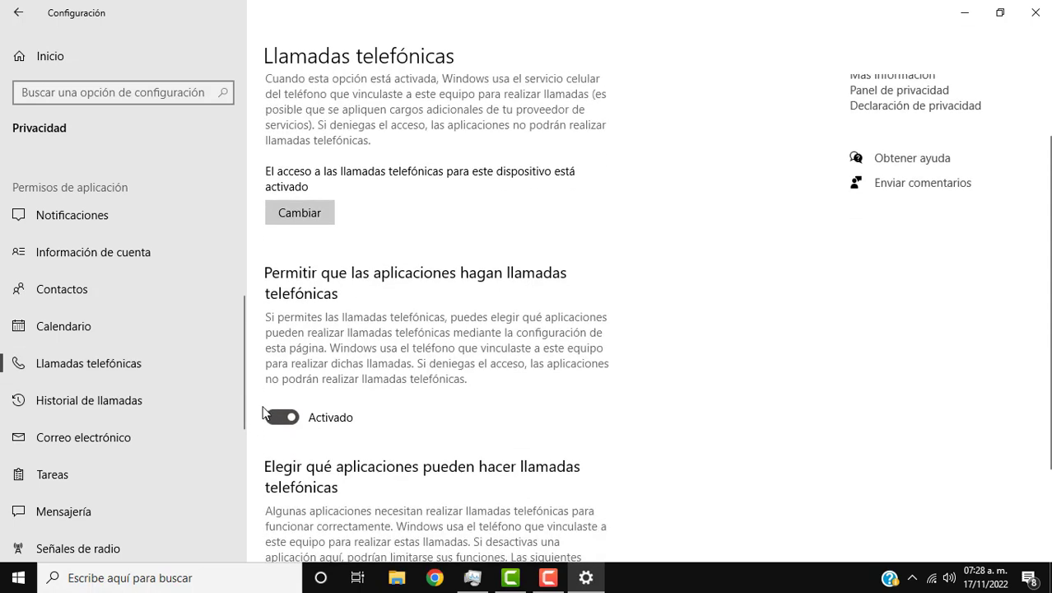
{"action": "left_click", "coordinate": [280, 417]}
{"action": "scroll", "coordinate": [233, 408], "scroll_direction": "up", "scroll_amount": 1}
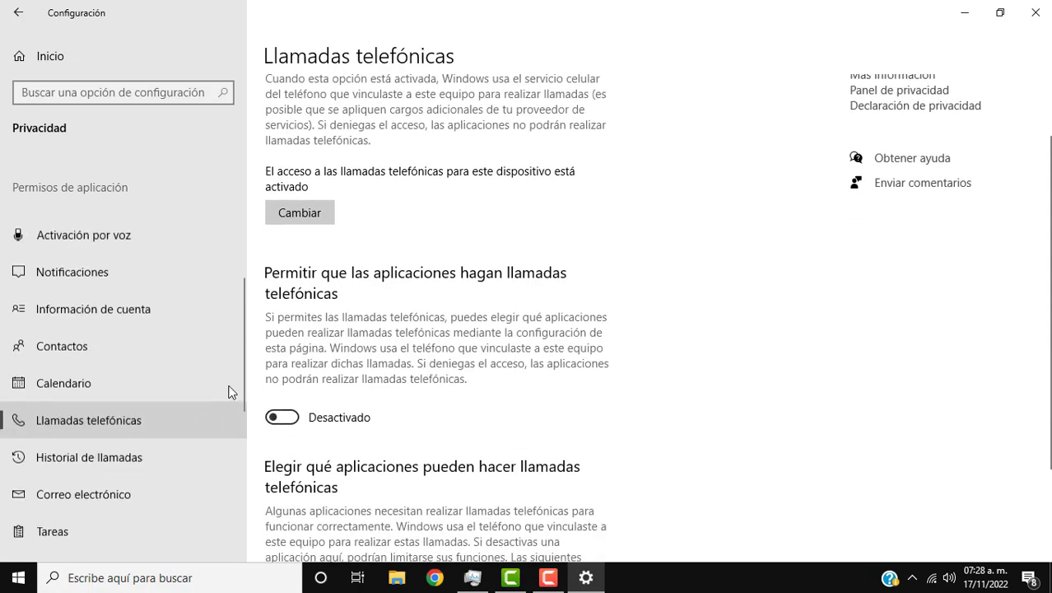
{"action": "left_click", "coordinate": [87, 385]}
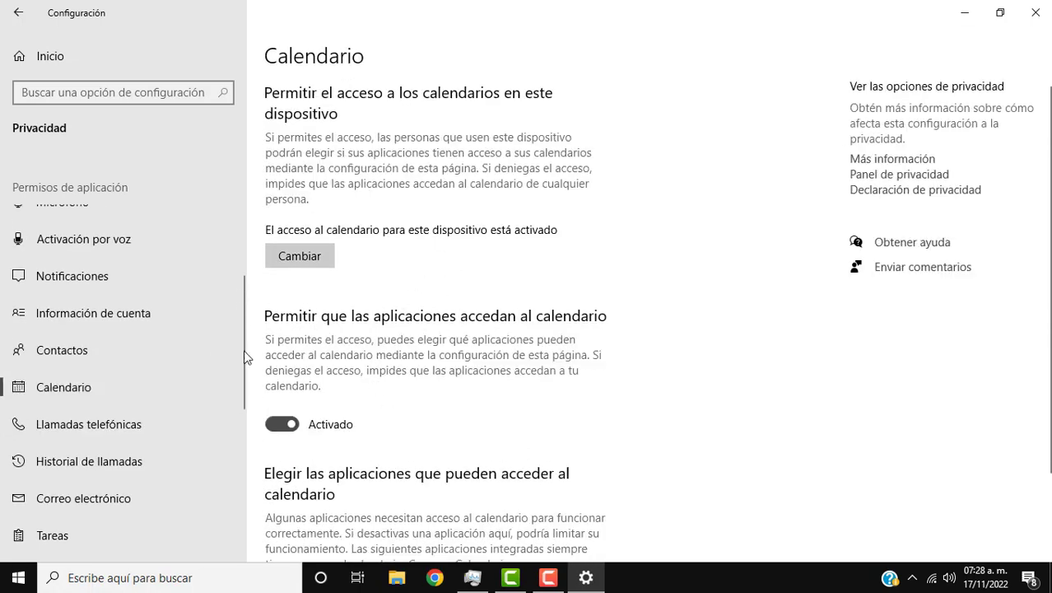
{"action": "left_click", "coordinate": [181, 360]}
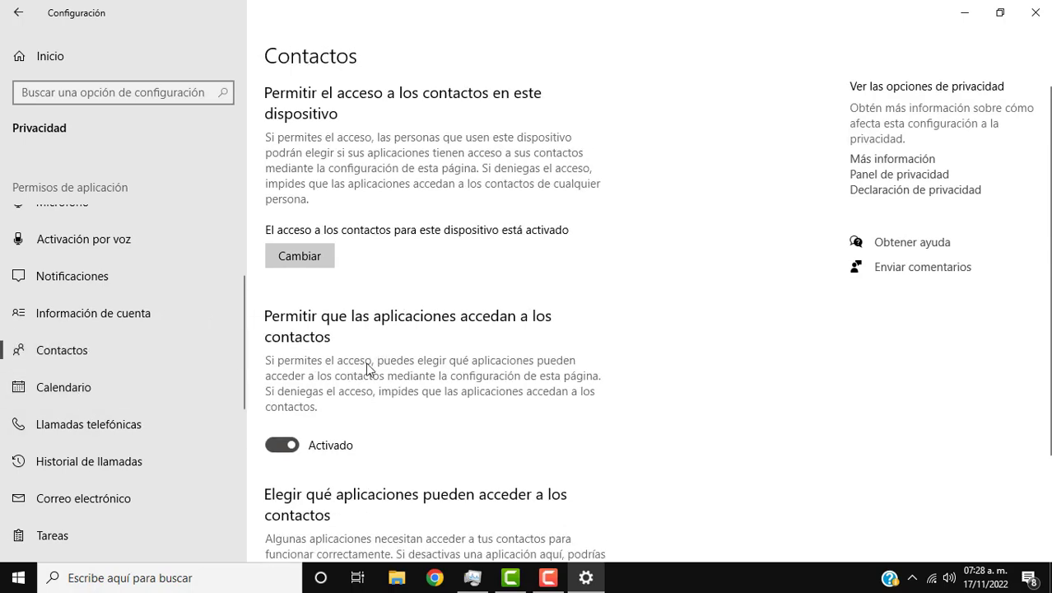
{"action": "left_click", "coordinate": [283, 446]}
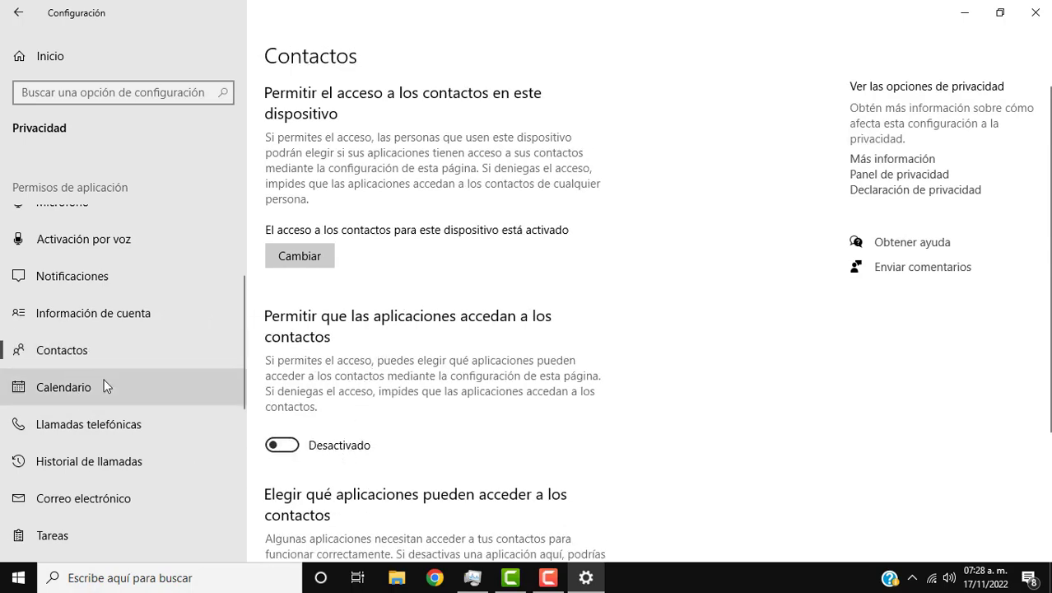
Step: Examine the Información de cuenta, Notificaciones, Micrófono, Cámara and Ubicación app permission pages in Privacidad
{"action": "scroll", "coordinate": [189, 373], "scroll_direction": "up", "scroll_amount": 1}
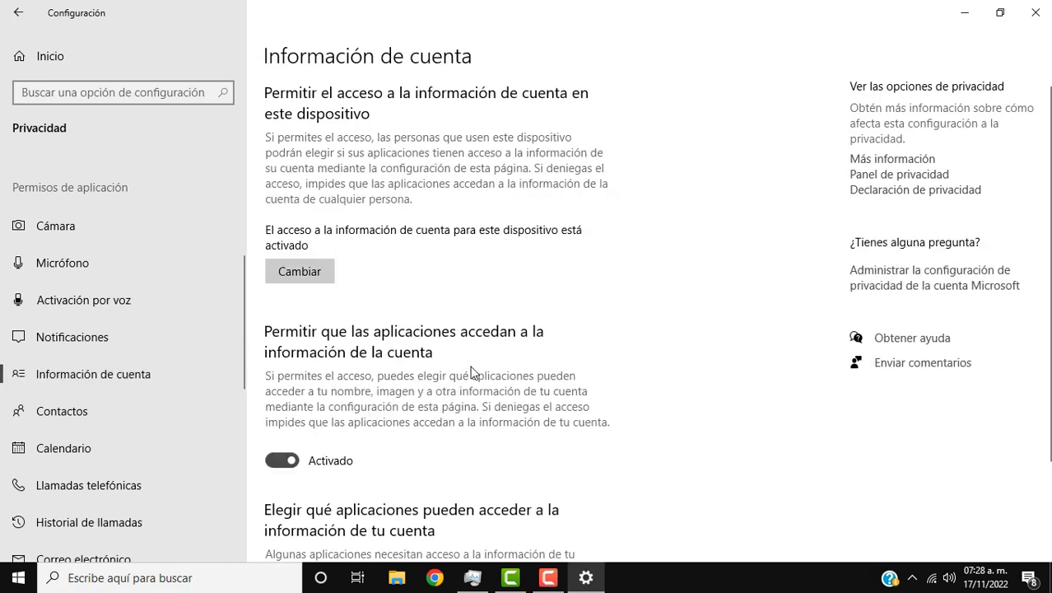
{"action": "left_click", "coordinate": [161, 337]}
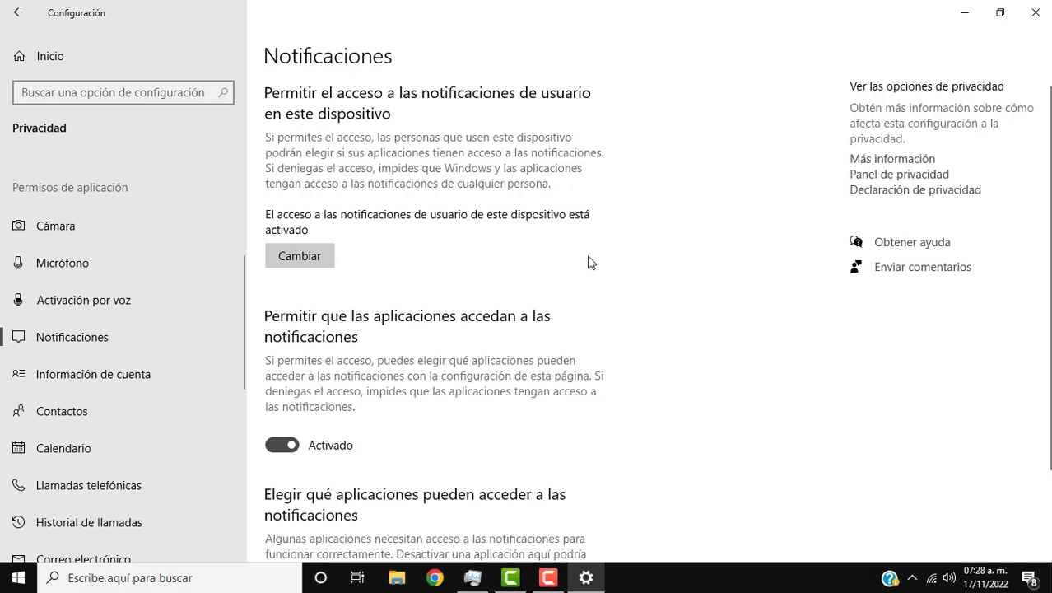
{"action": "scroll", "coordinate": [622, 223], "scroll_direction": "down", "scroll_amount": 2}
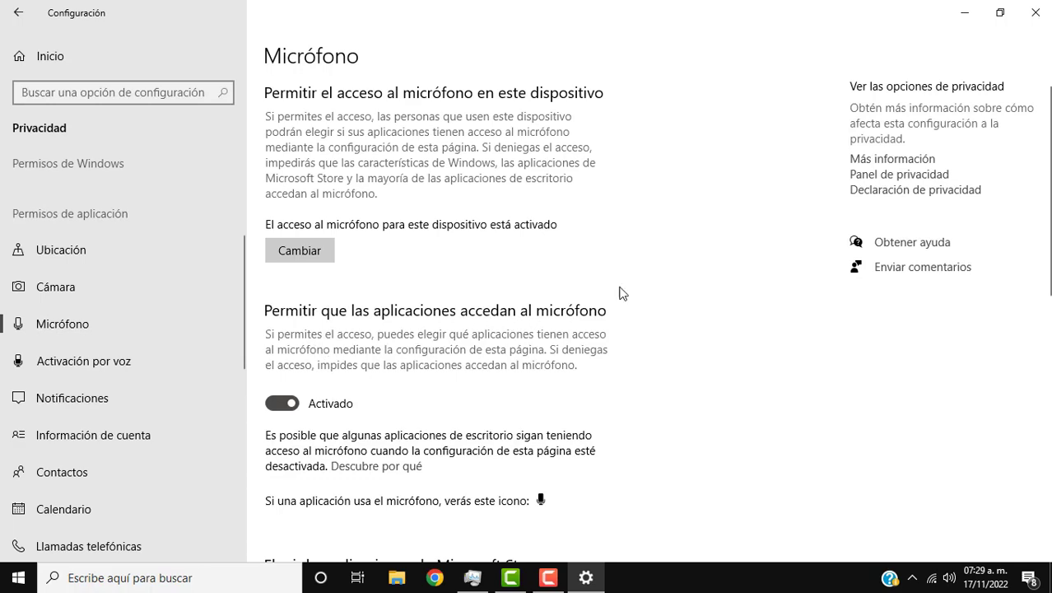
{"action": "scroll", "coordinate": [626, 323], "scroll_direction": "down", "scroll_amount": 2}
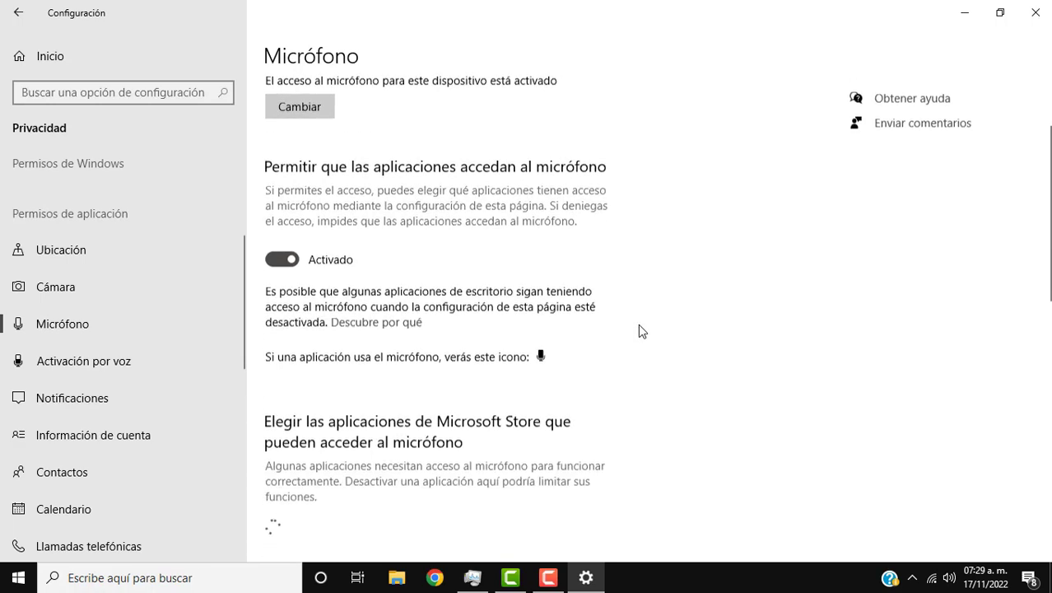
{"action": "scroll", "coordinate": [461, 346], "scroll_direction": "up", "scroll_amount": 1}
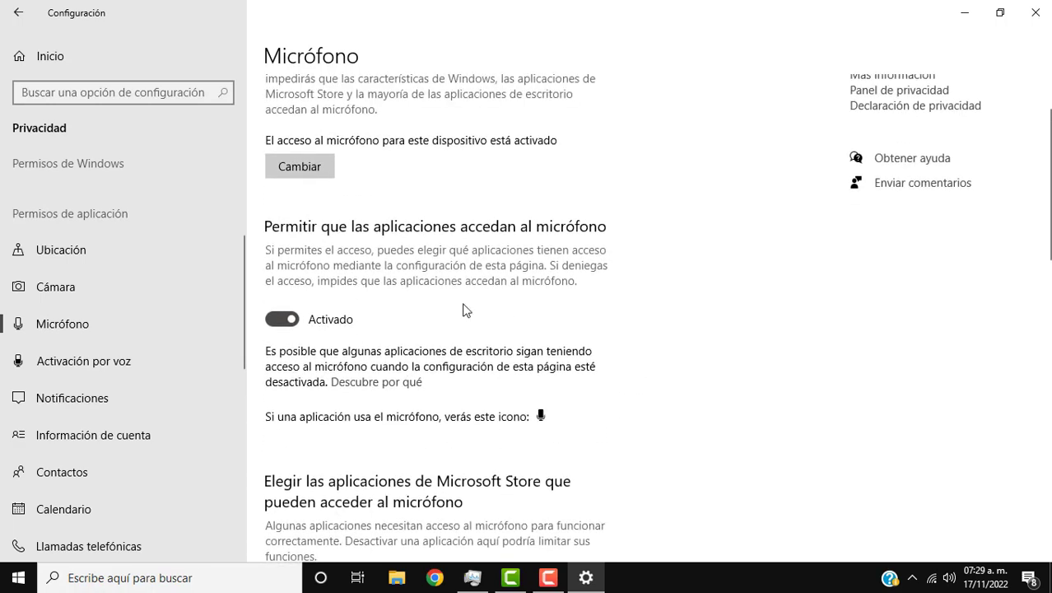
{"action": "scroll", "coordinate": [463, 330], "scroll_direction": "up", "scroll_amount": 1}
{"action": "left_click", "coordinate": [186, 293]}
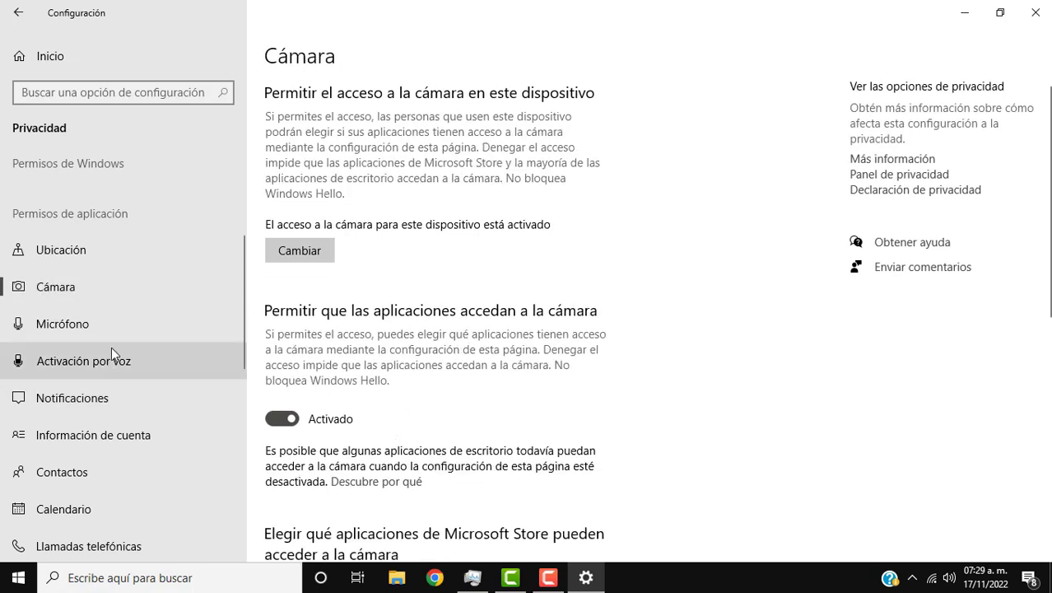
{"action": "scroll", "coordinate": [111, 347], "scroll_direction": "up", "scroll_amount": 1}
{"action": "left_click", "coordinate": [175, 317]}
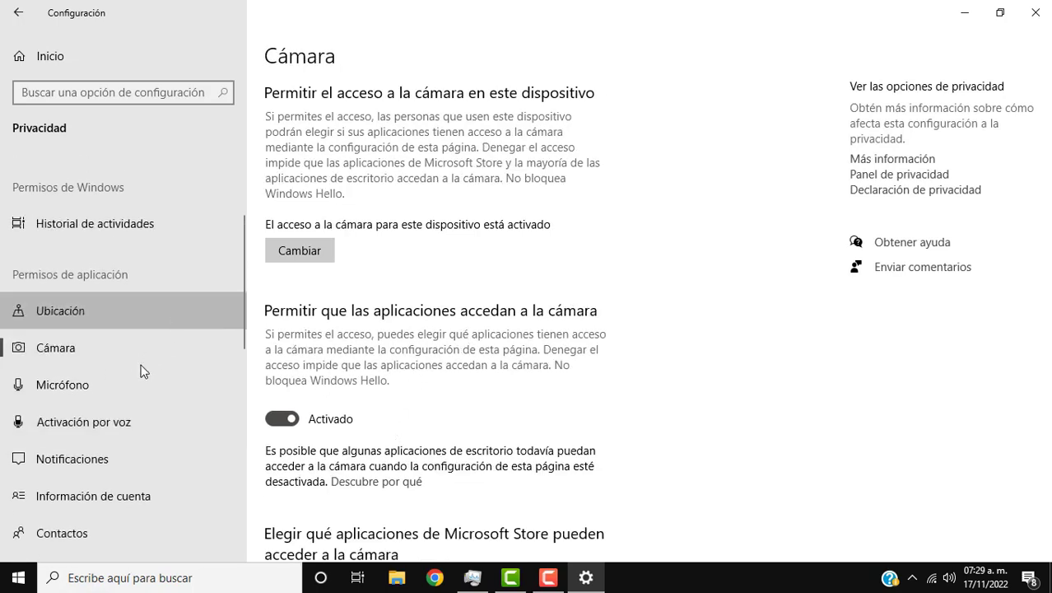
{"action": "scroll", "coordinate": [124, 348], "scroll_direction": "up", "scroll_amount": 2}
{"action": "scroll", "coordinate": [150, 350], "scroll_direction": "up", "scroll_amount": 1}
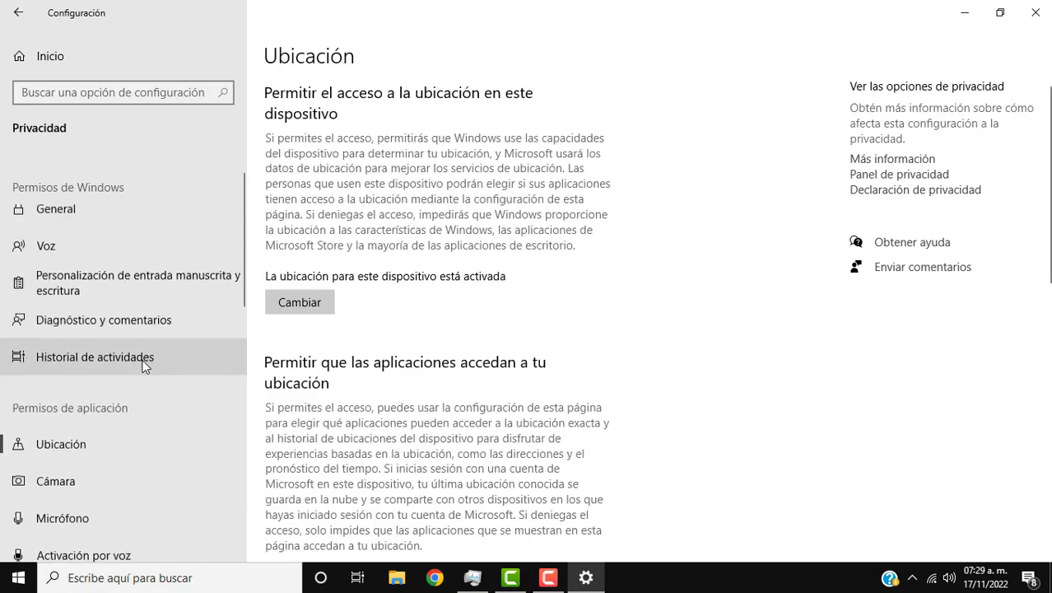
{"action": "left_click", "coordinate": [194, 230]}
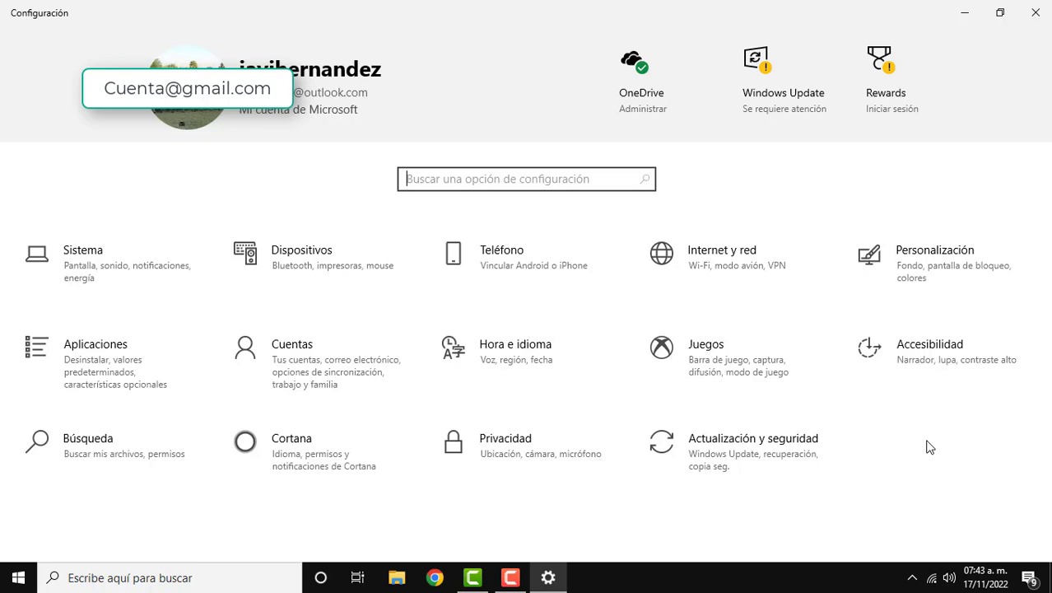
Step: Minimize Configuración and accept adding the HP Support Assistant Quick Access toolbar to the taskbar
{"action": "left_click", "coordinate": [965, 12]}
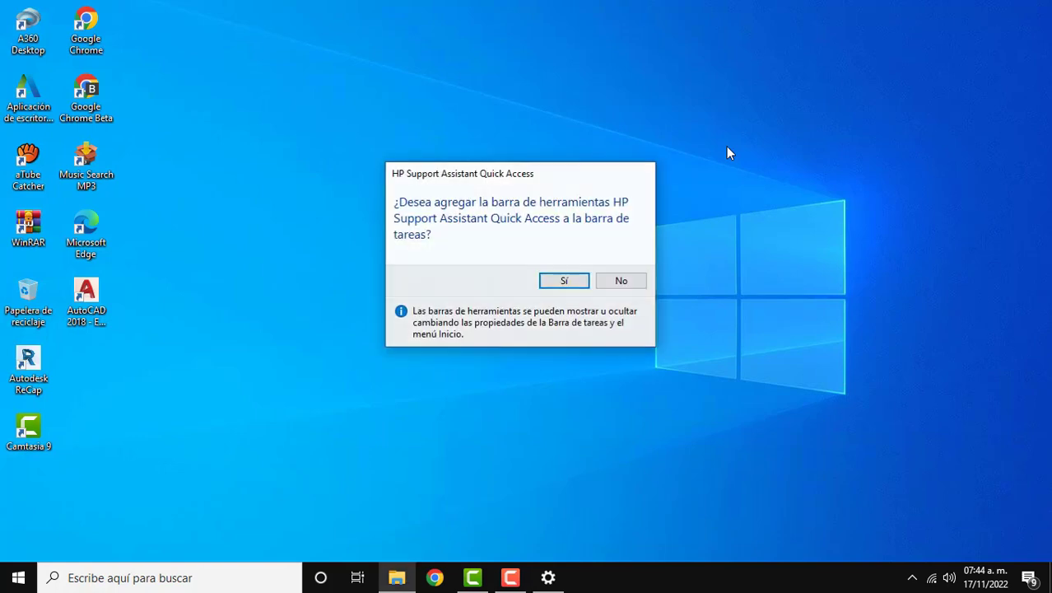
{"action": "key", "text": "Return"}
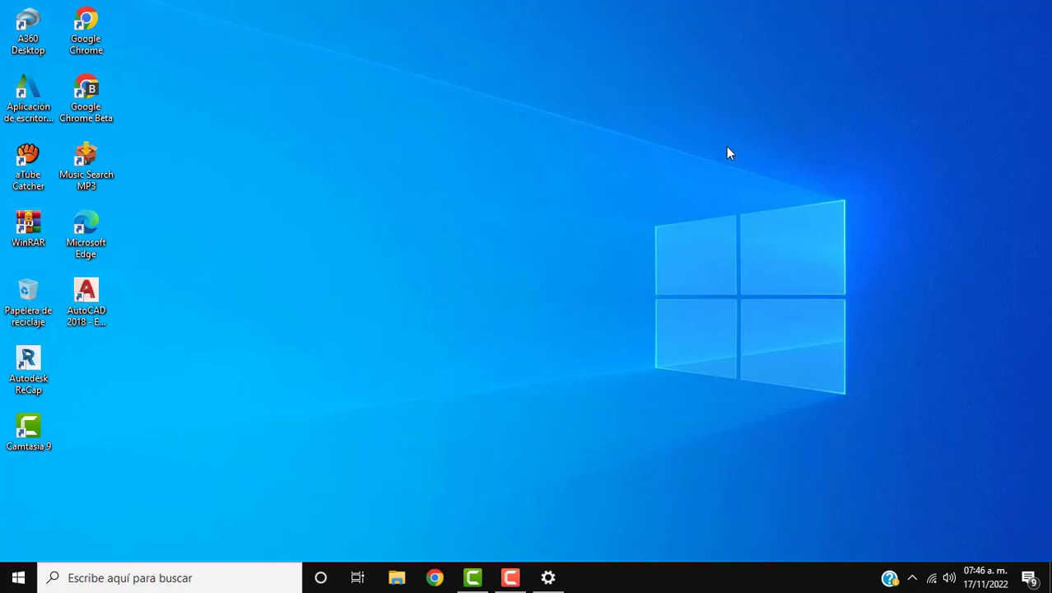
Step: Open Administrador de tareas from the taskbar, maximize it, examine the resource use in Procesos and switch to Rendimiento
{"action": "right_click", "coordinate": [655, 587]}
{"action": "left_click", "coordinate": [725, 504]}
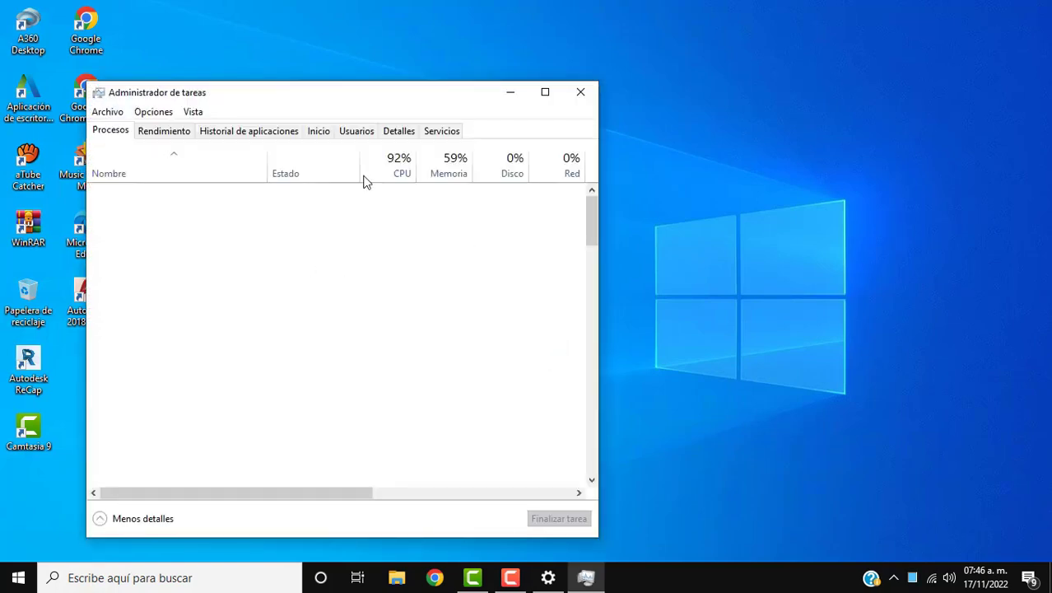
{"action": "left_click_drag", "start_coordinate": [323, 98], "coordinate": [490, 42]}
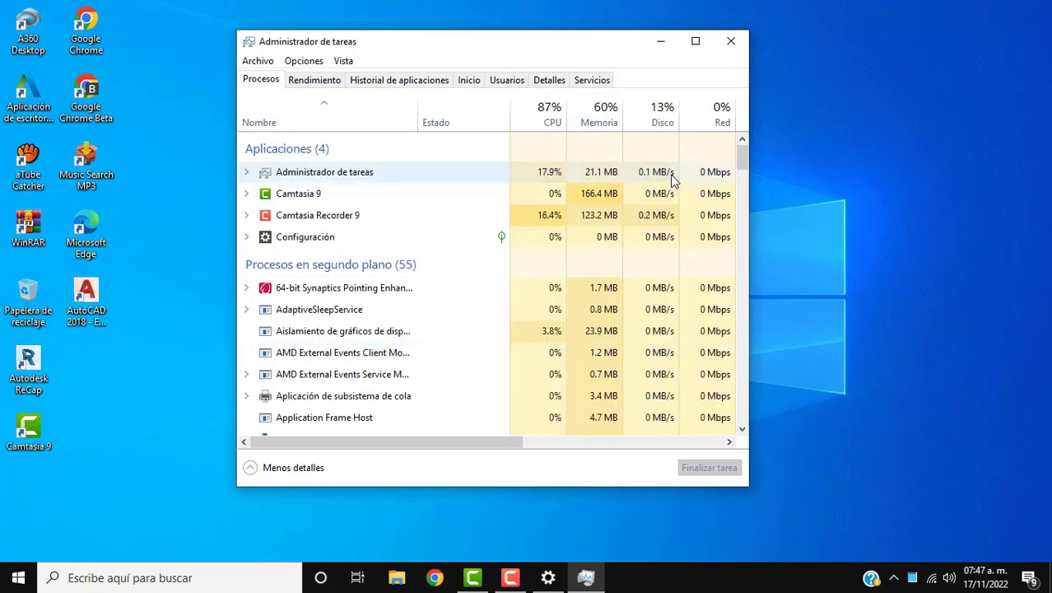
{"action": "left_click", "coordinate": [692, 45]}
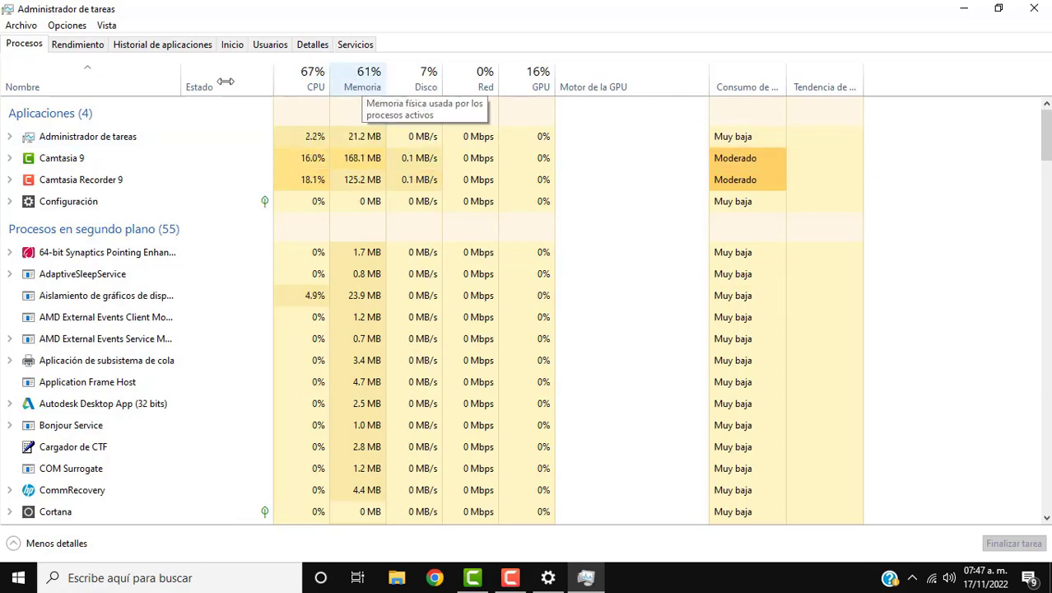
{"action": "left_click", "coordinate": [76, 48]}
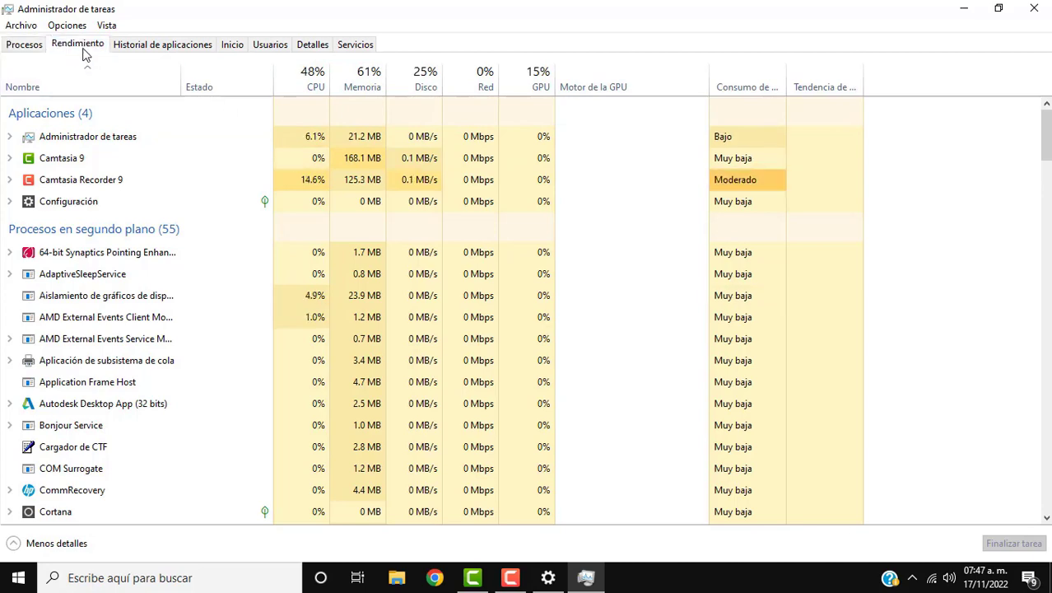